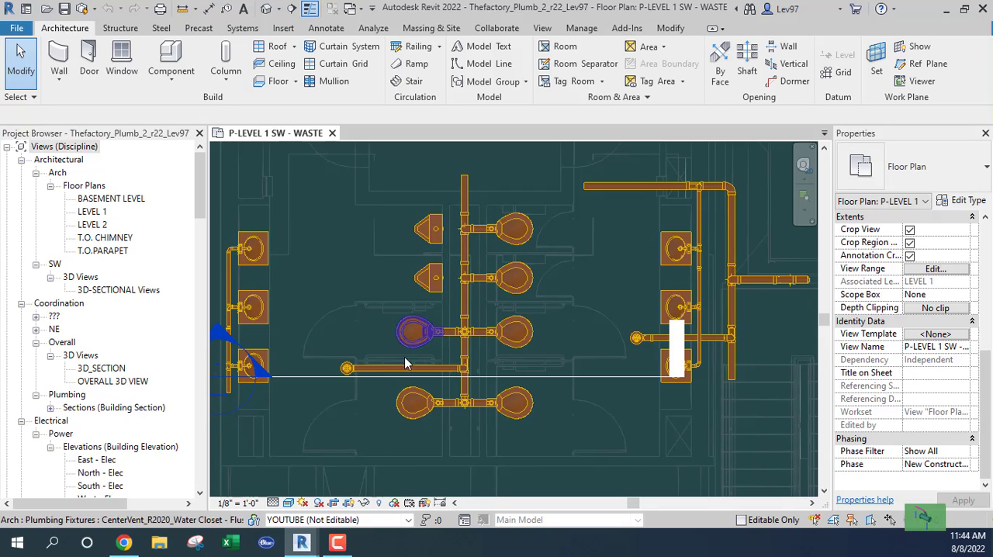
Move the Section 2 line to just below the lower urinal and adjust its far clip offset to about 1' 5"
click(614, 377)
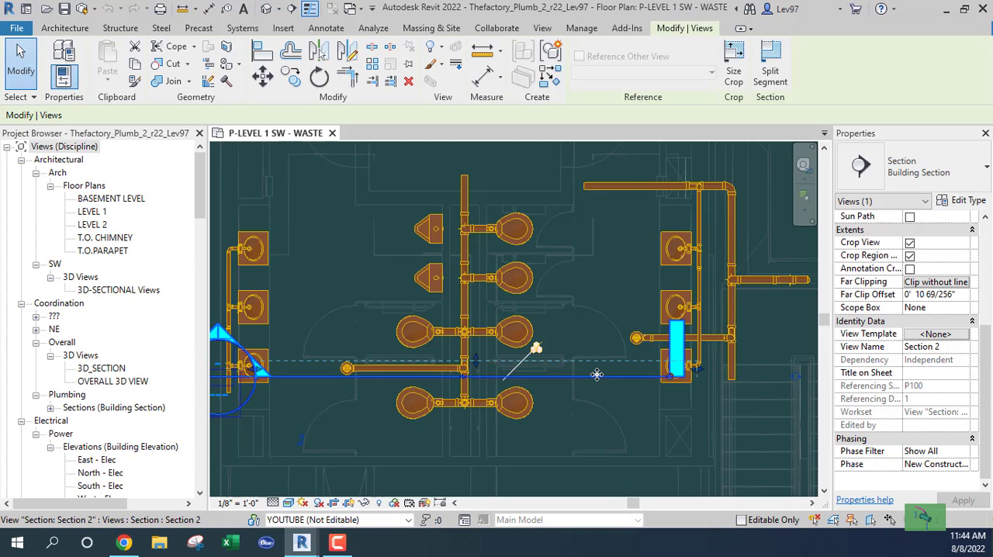
drag(602, 374, 619, 287)
scroll(497, 270, up, 3)
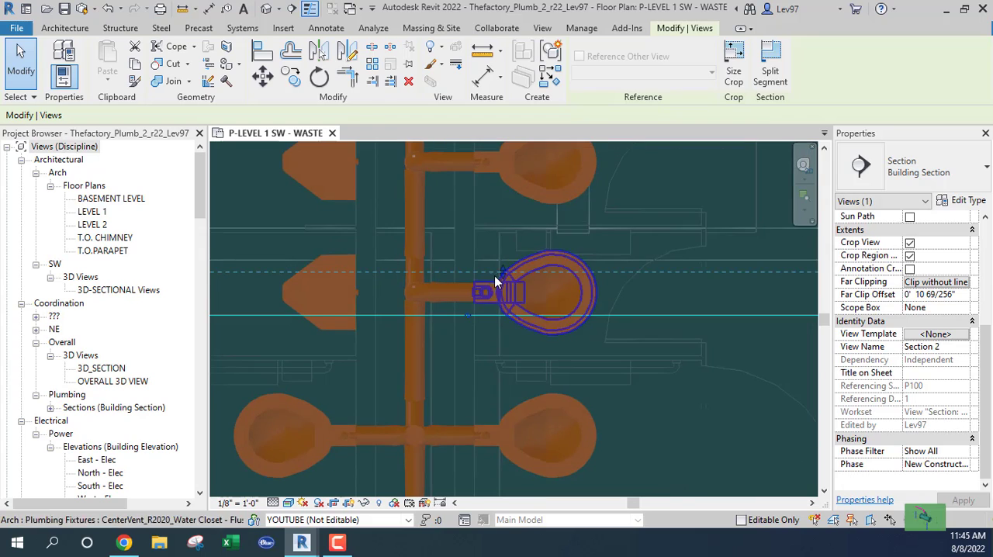
drag(503, 274, 504, 241)
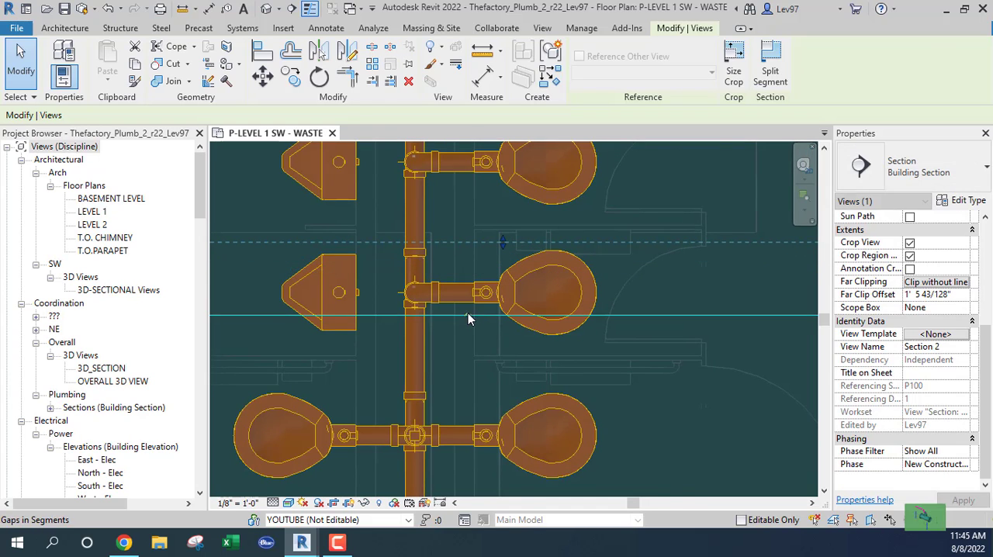
mouse_move(490, 313)
mouse_down()
mouse_move(492, 335)
mouse_move(489, 327)
mouse_up()
Open the view of the relocated section and frame the urinal and its neighbouring toilet piping
right_click(459, 332)
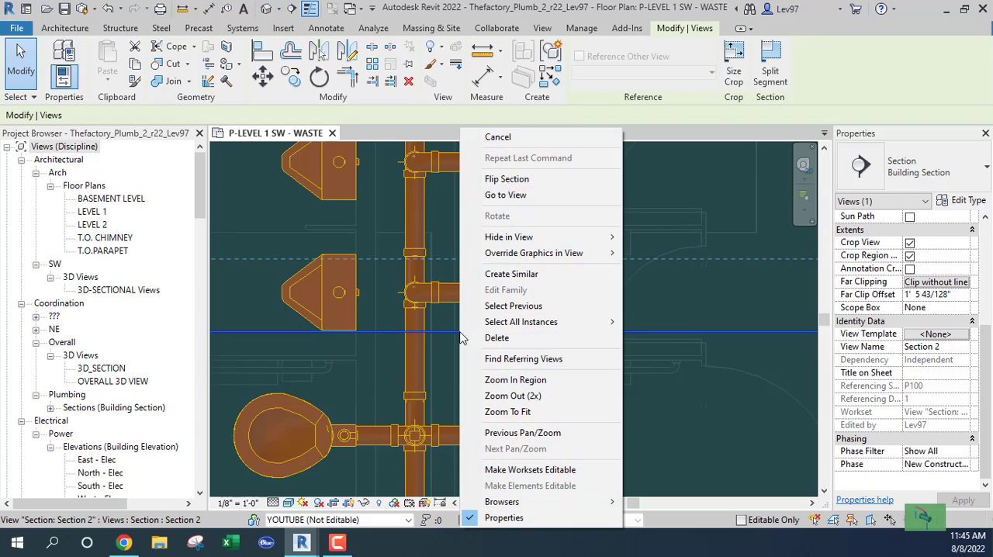
click(506, 196)
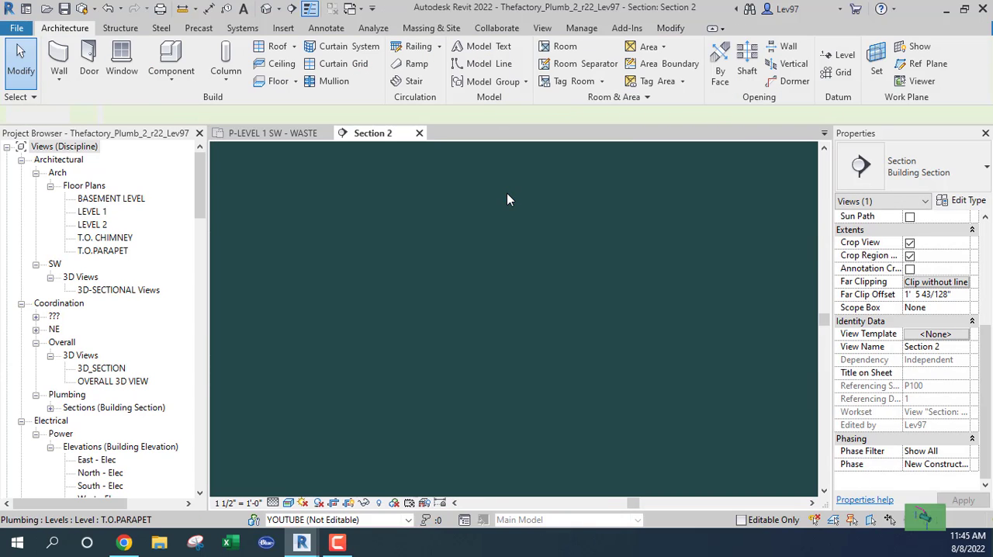
scroll(526, 351, up, 10)
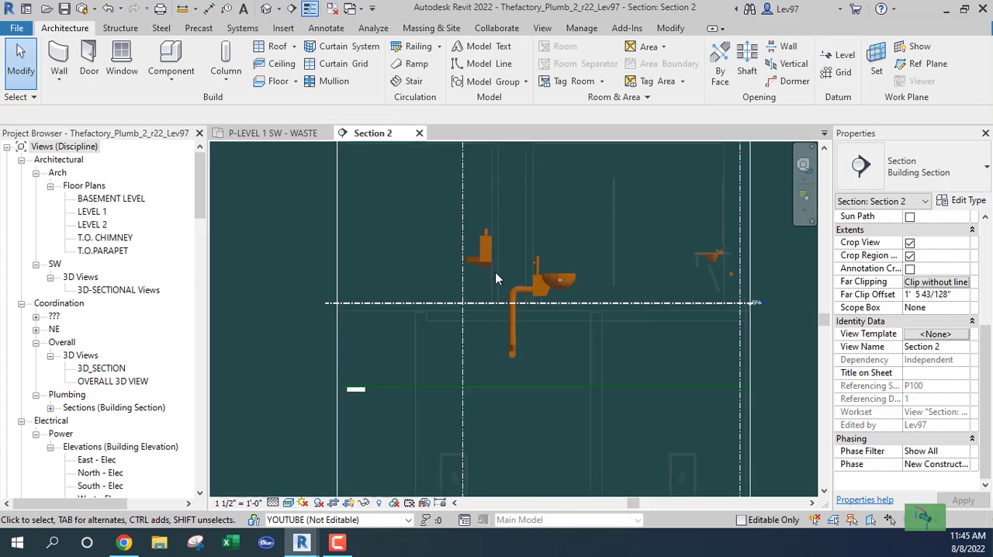
scroll(512, 273, down, 4)
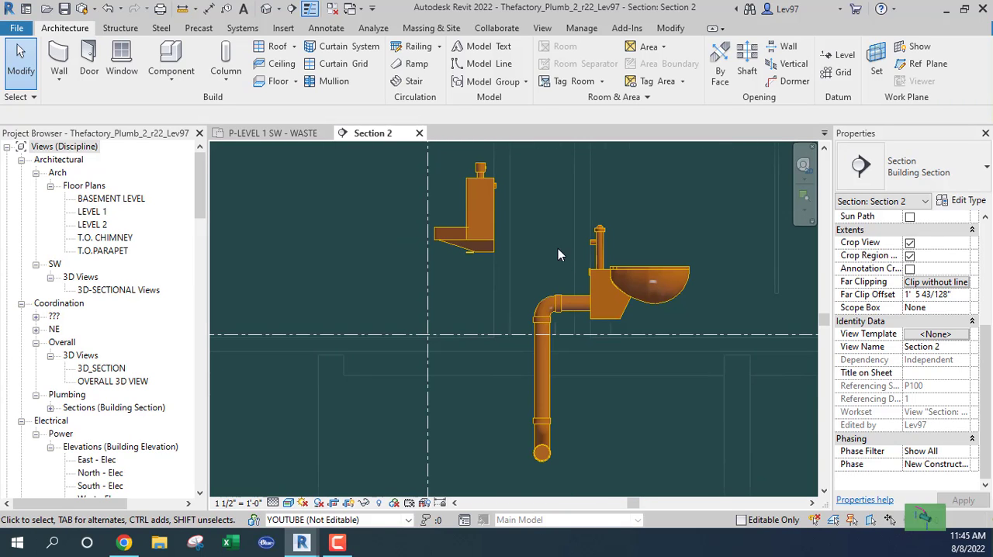
middle_drag(550, 249, 595, 257)
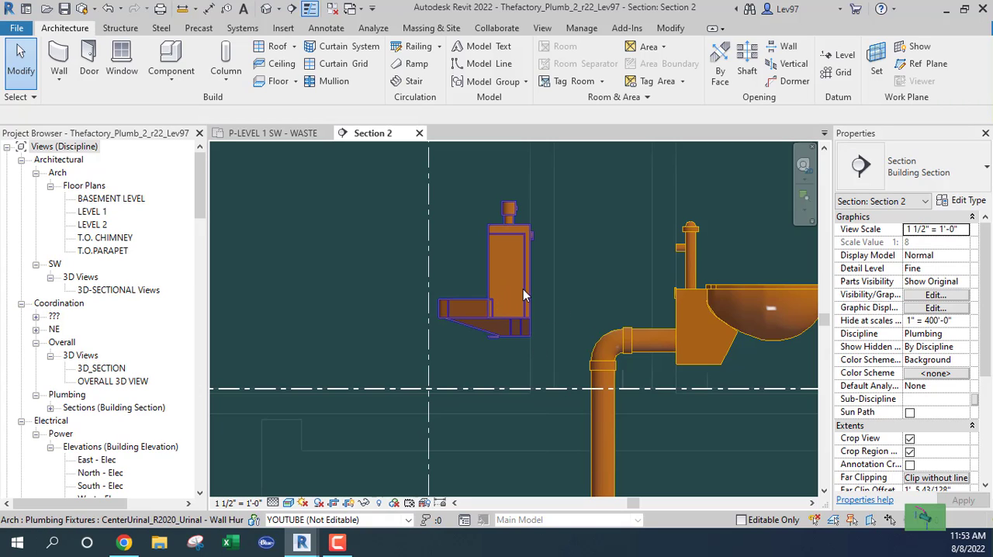
Switch to Chrome to examine the ADA urinal diagram's rim and waste connection heights, and return to the Revit section view
mouse_move(124, 546)
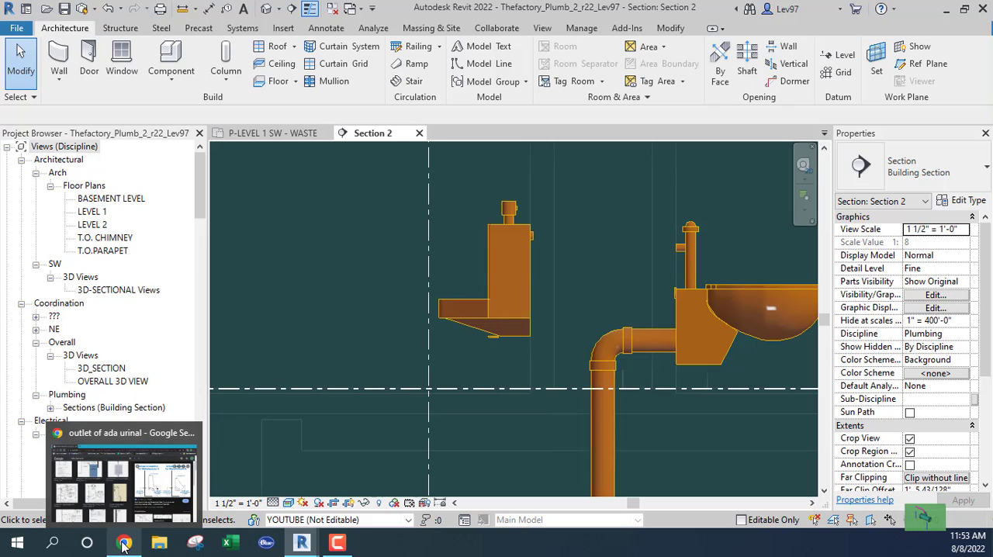
click(124, 481)
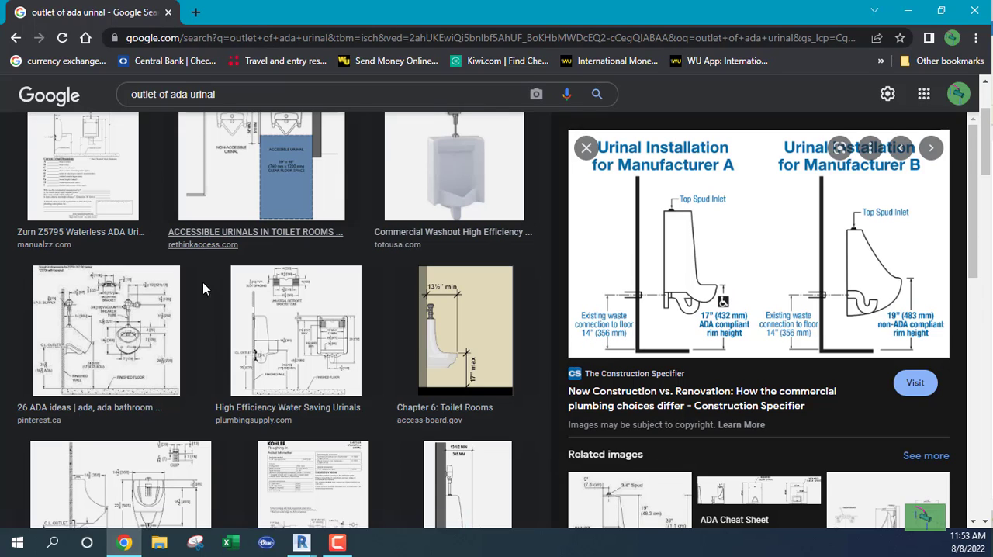
mouse_move(304, 545)
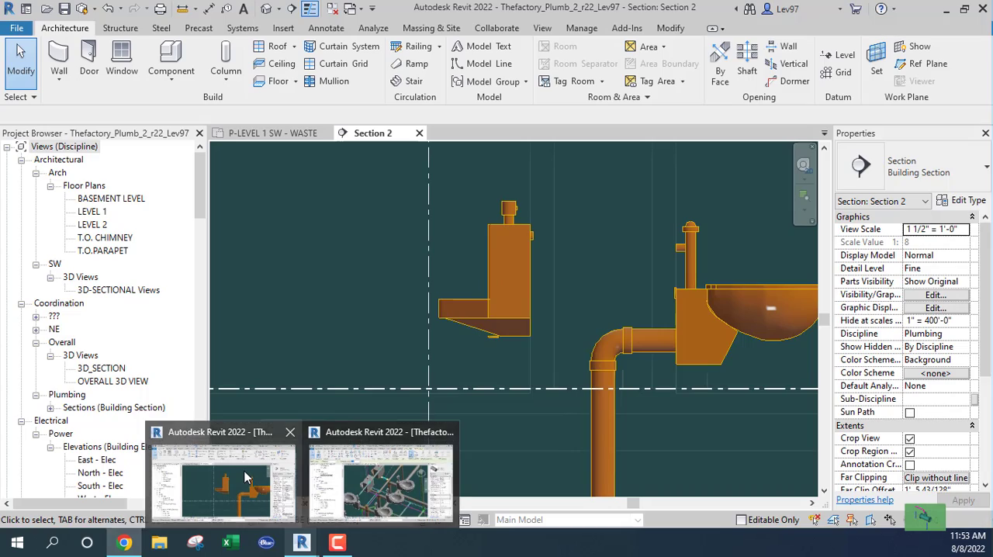
click(223, 481)
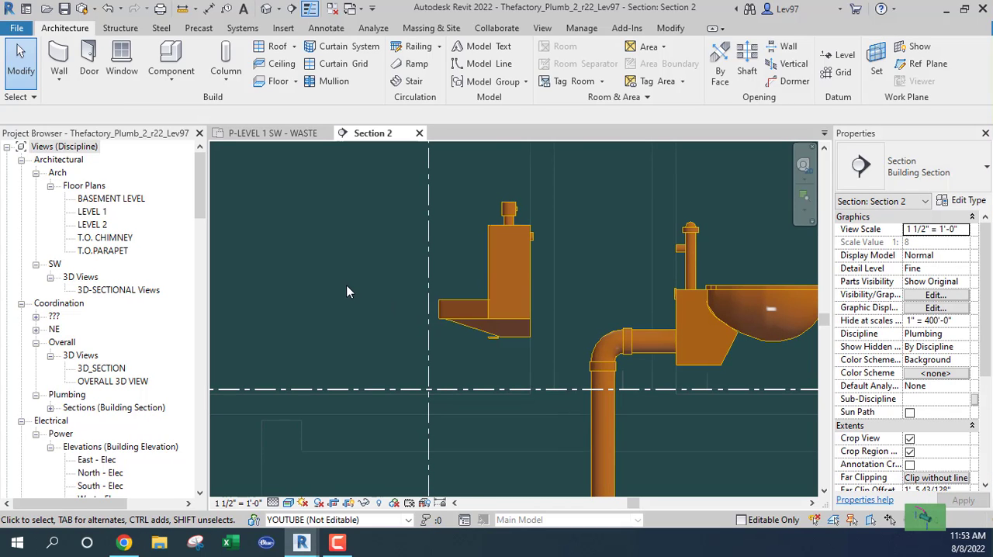
Draw a detail line 1' 5" up from the floor level line beside the urinal and continue it horizontally about 3' 7" across the fixture
key(d)
key(l)
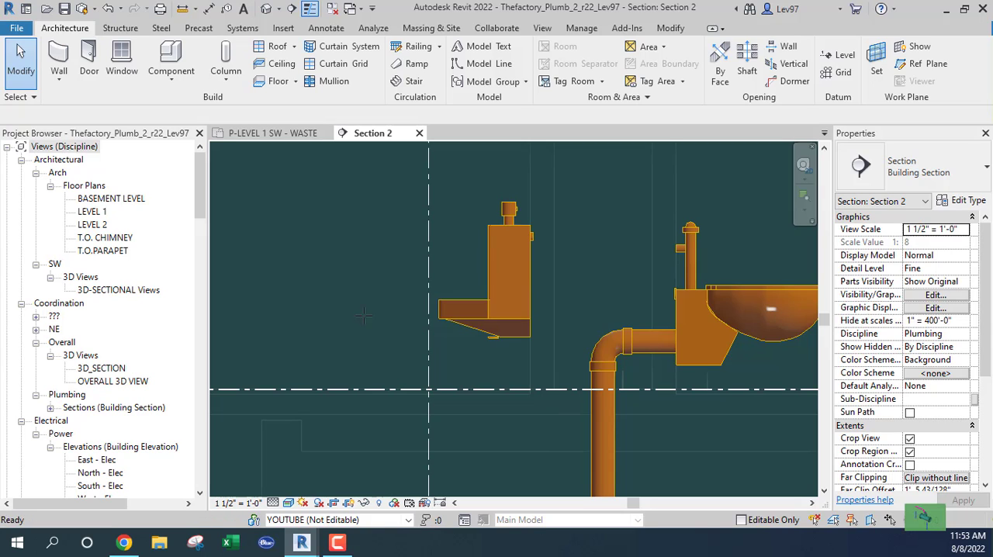
click(375, 387)
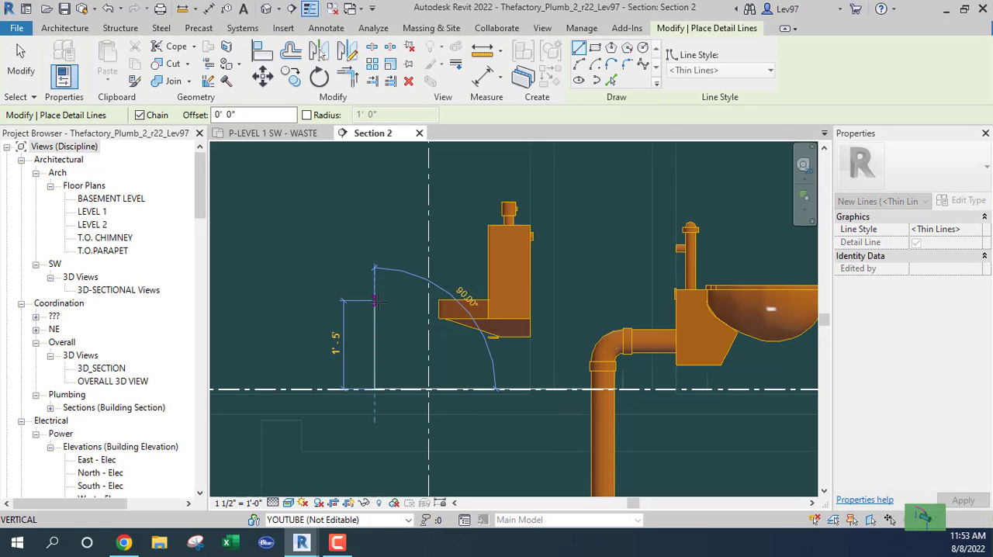
text(0 17)
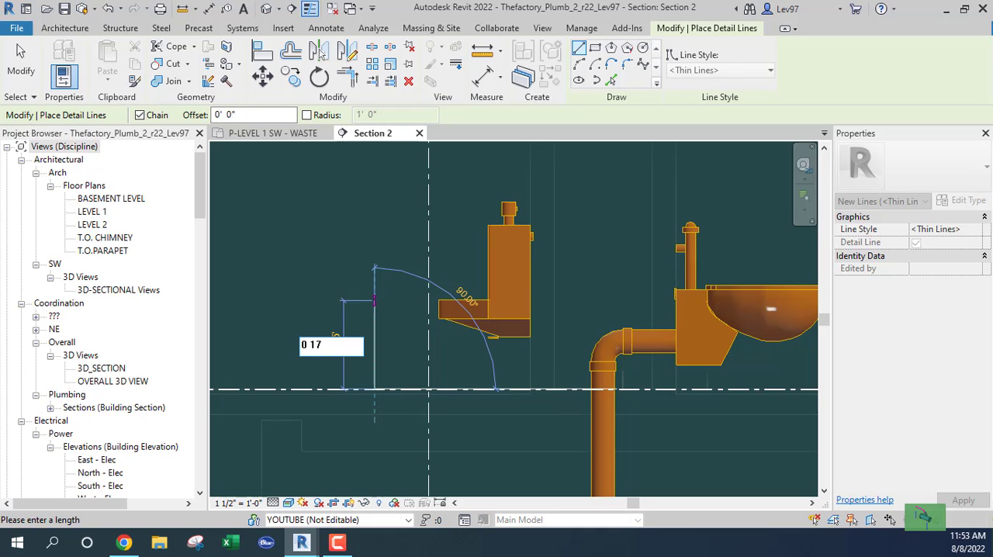
key(Return)
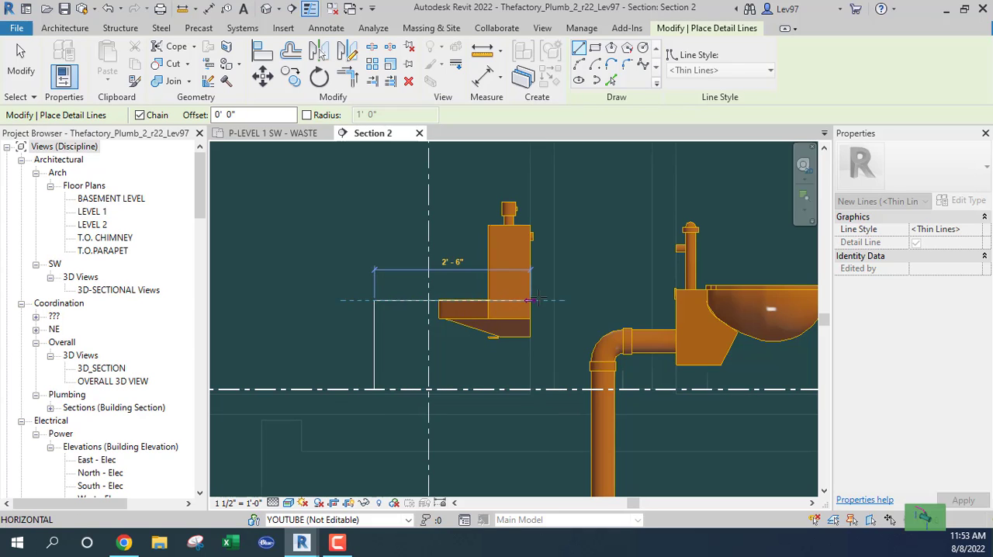
click(594, 300)
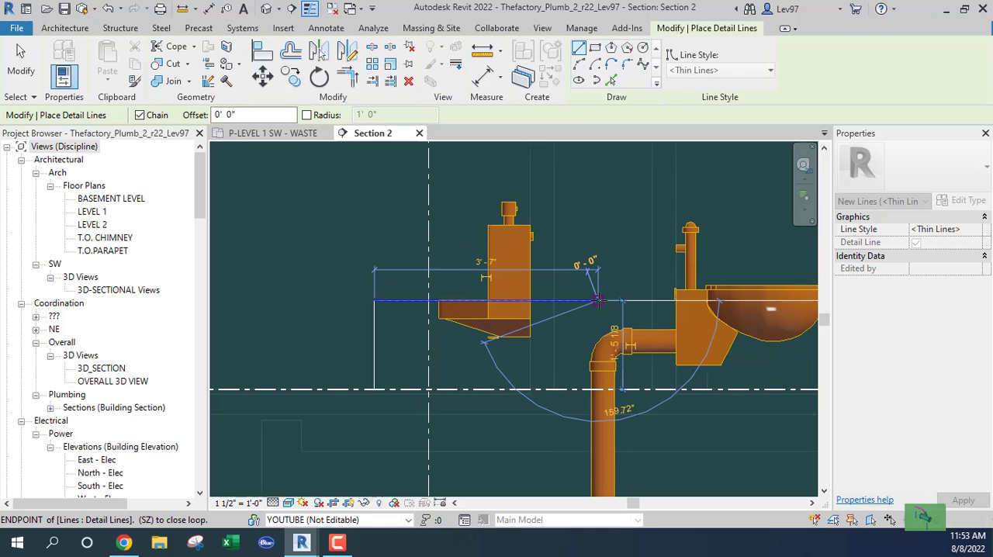
key(Escape)
key(Escape)
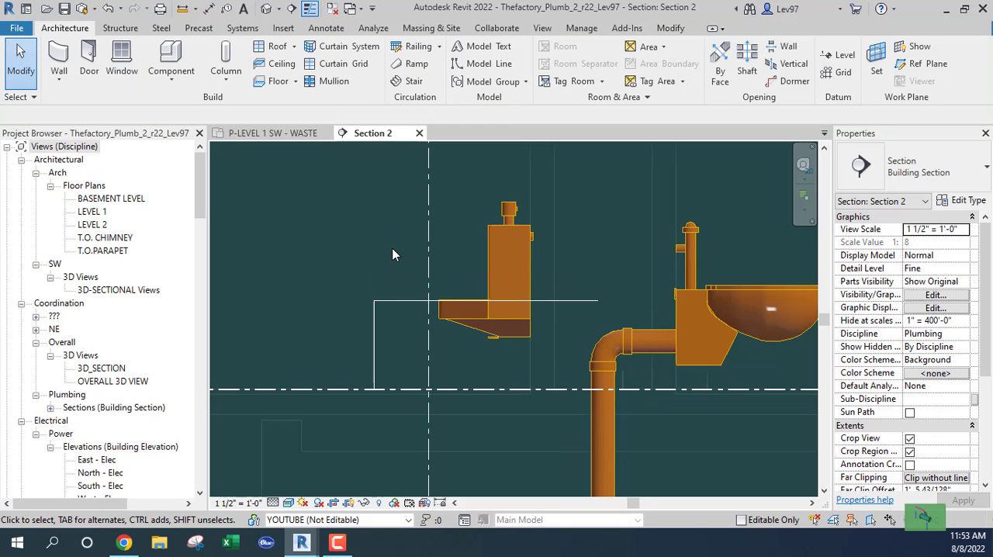
Draw a second detail line 1' 2" up from the floor level line and continue it horizontally about 2' 11" across the urinal
key(d)
key(l)
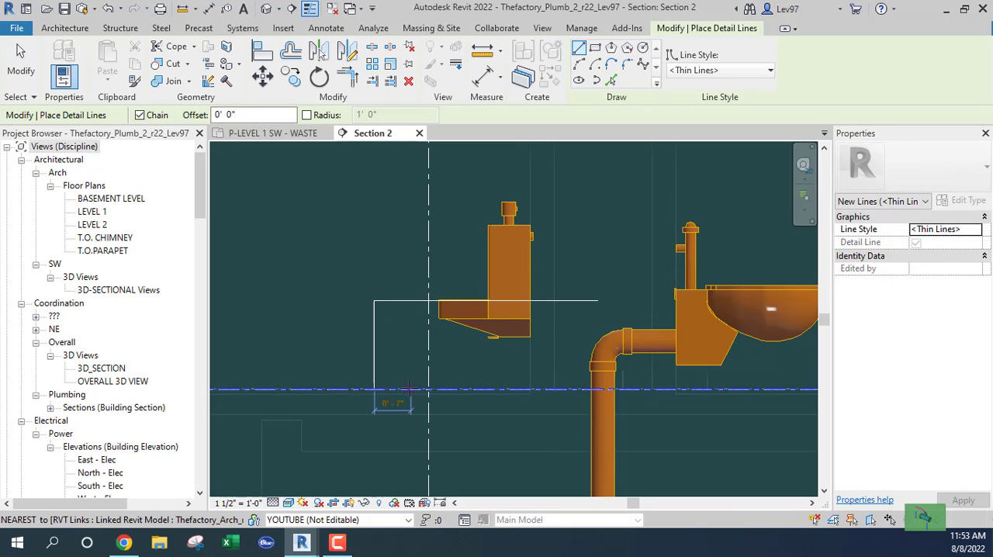
click(409, 388)
text(0 14)
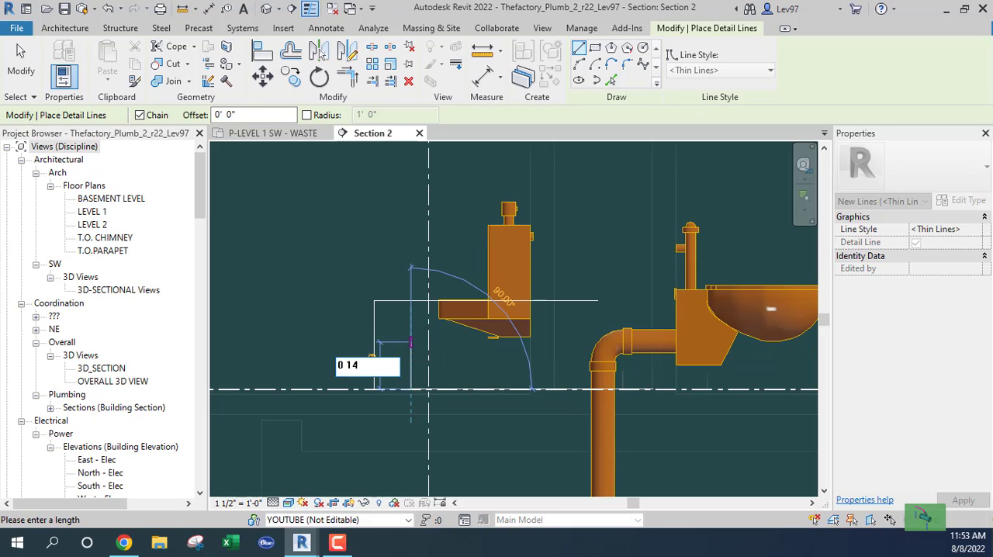
key(Return)
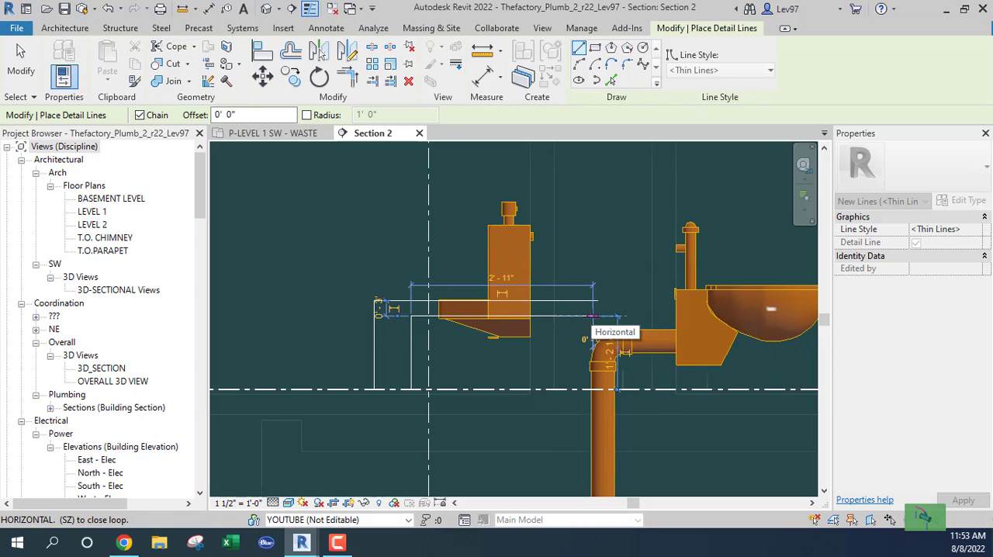
click(594, 316)
key(Escape)
key(Escape)
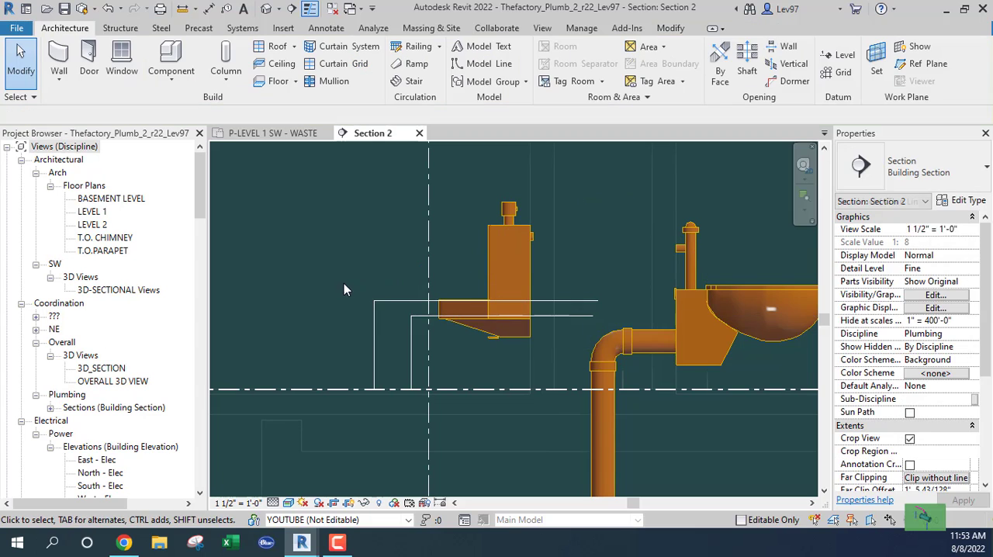
Check the length of the shorter vertical reference line and the position of the urinal's connectors
click(412, 366)
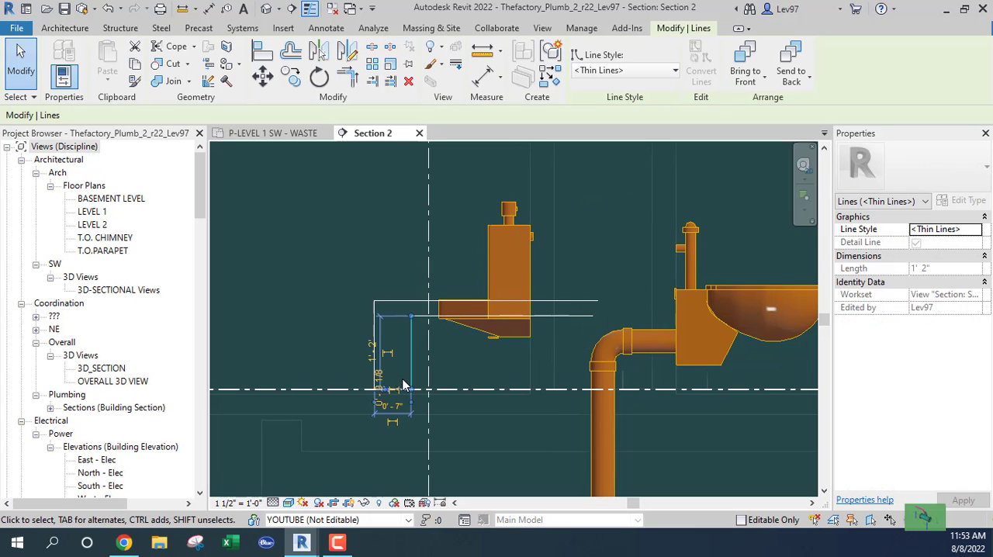
click(365, 360)
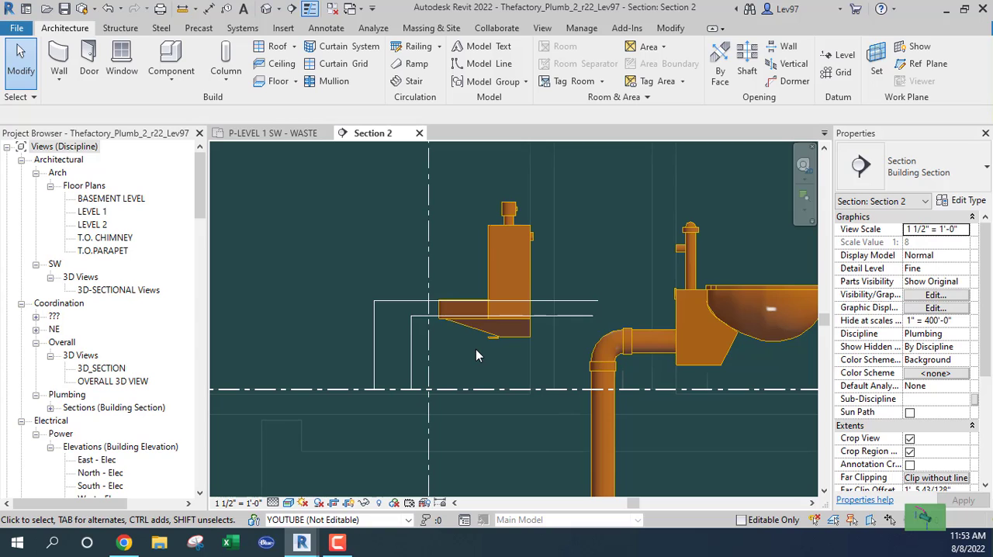
click(493, 252)
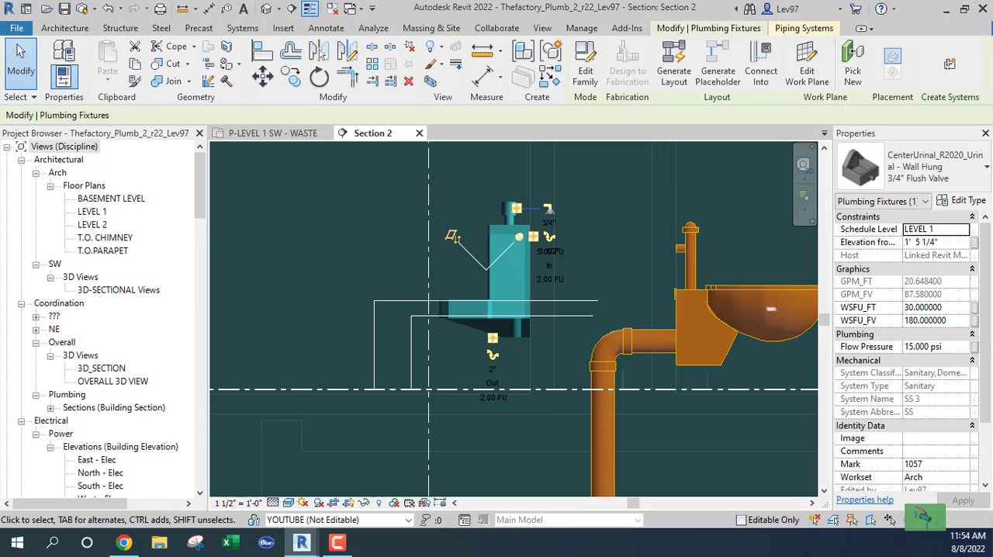
key(Escape)
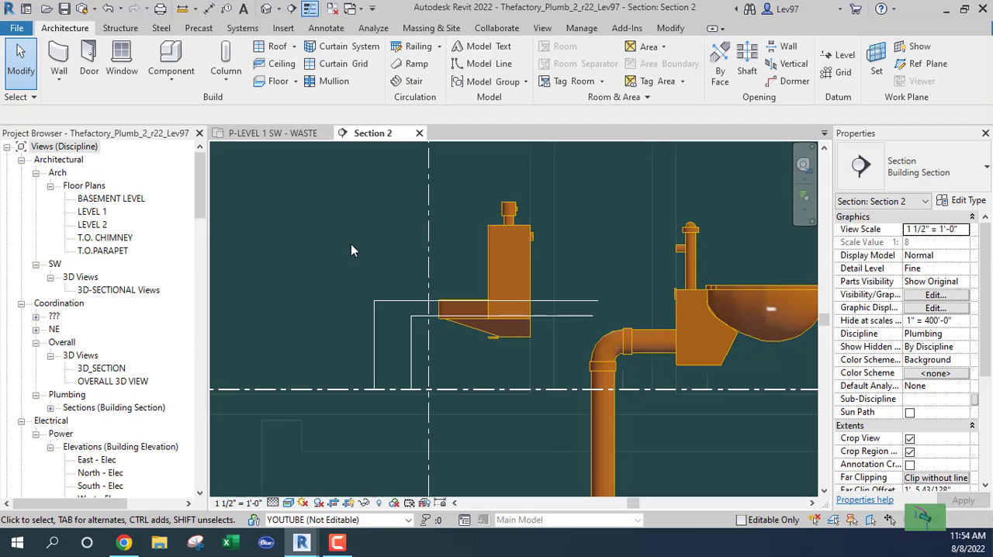
click(521, 264)
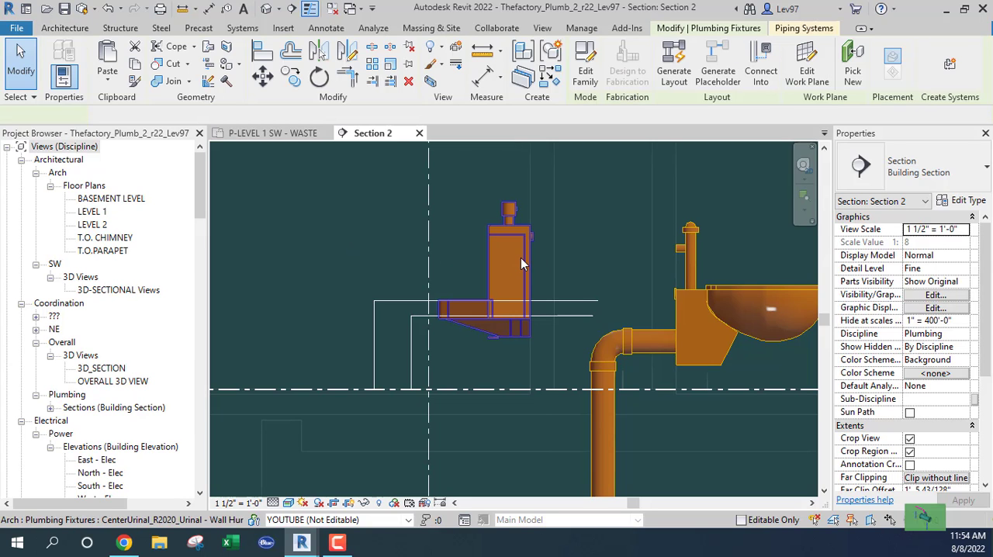
key(Escape)
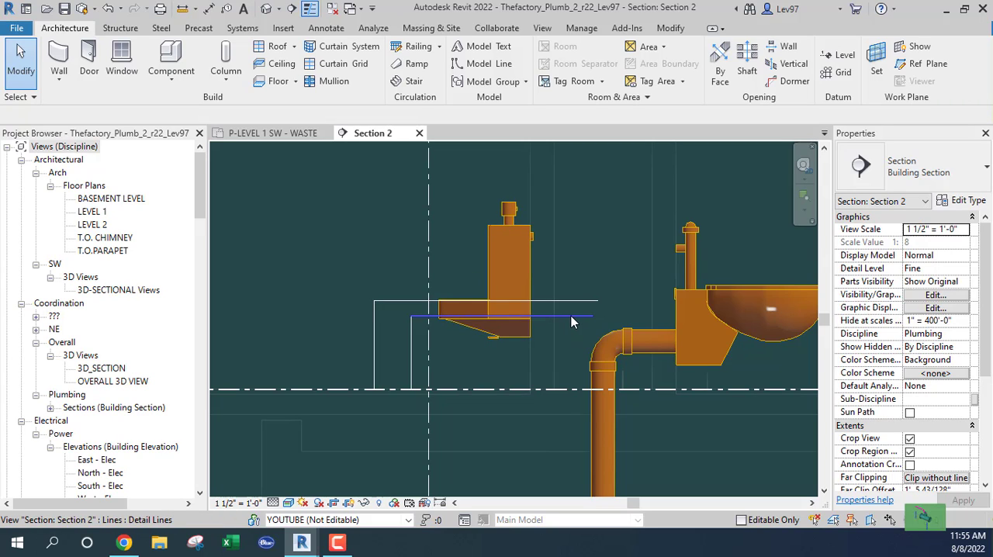
Raise the urinal above both horizontal reference lines to an elevation of 2' 4 1/4" from LEVEL 1
click(516, 264)
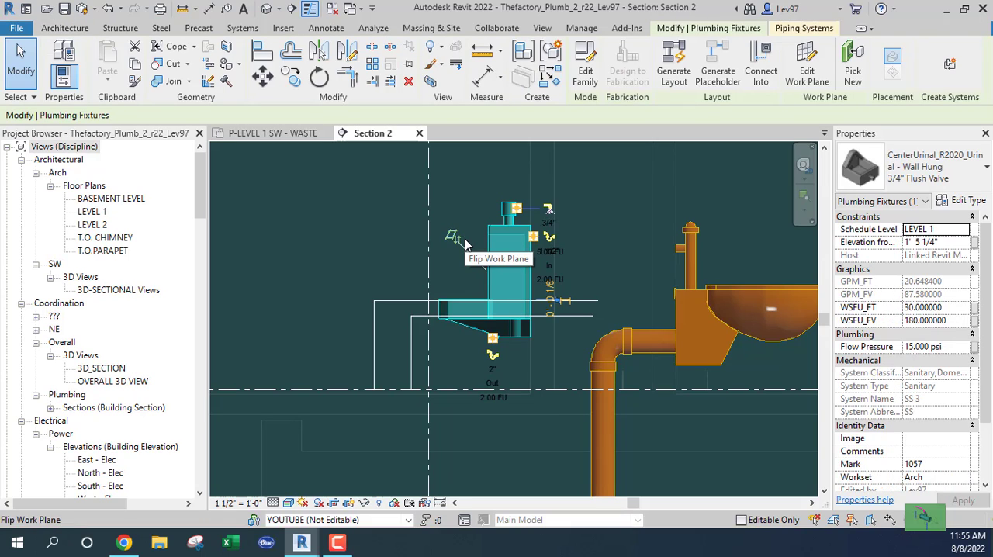
key(Up)
key(Up)
key(Up)
key(Up)
key(Up)
key(Up)
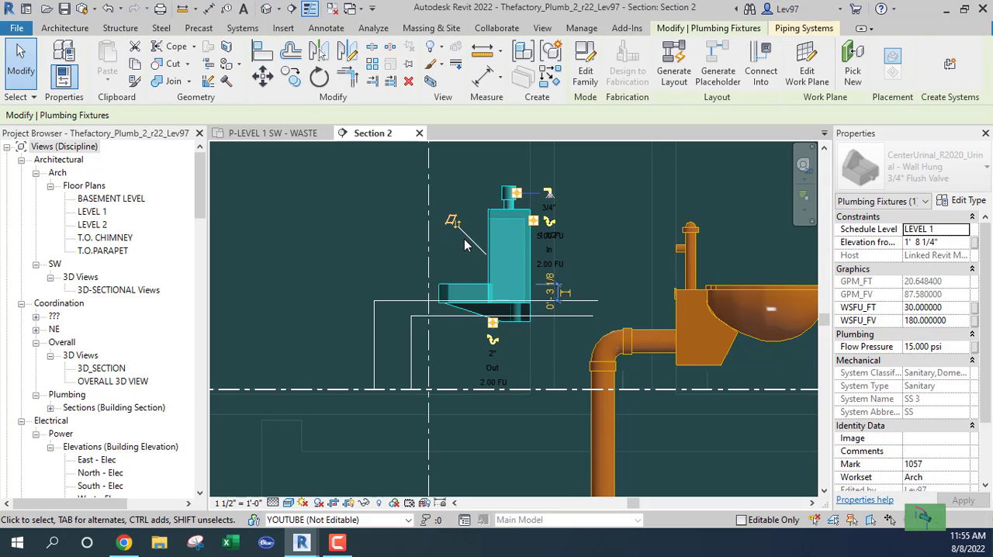
key(Up)
key(Up)
key(Up)
key(Up)
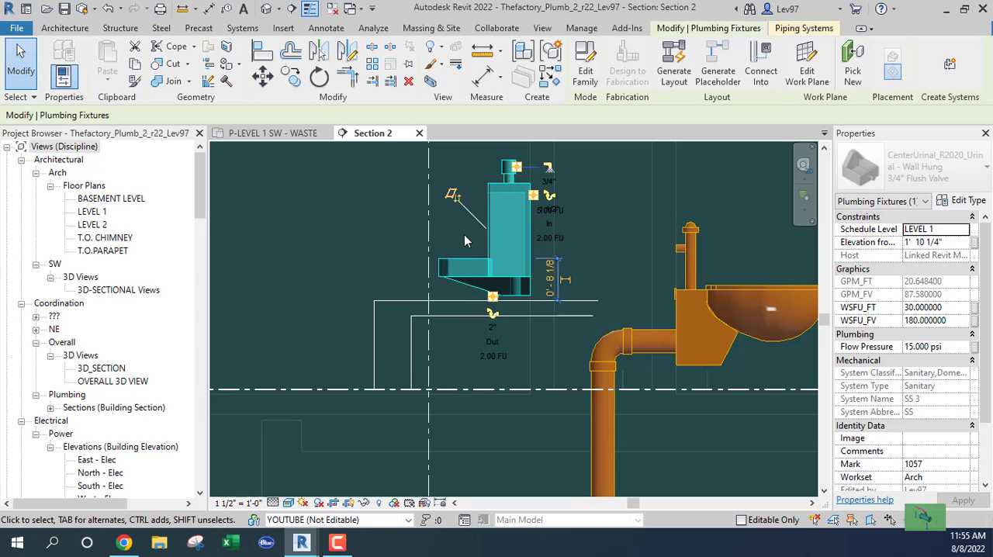
key(Up)
key(Up)
key(Up)
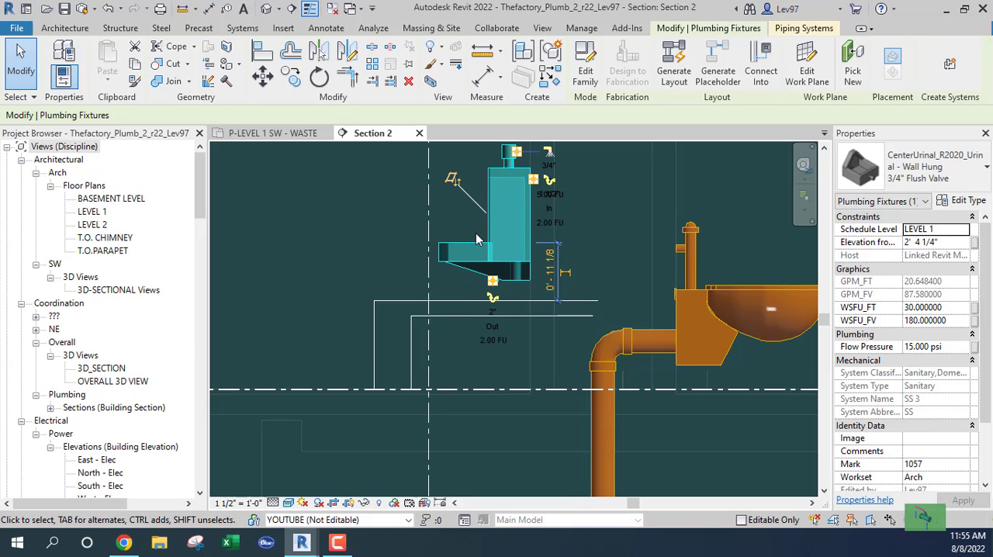
key(Escape)
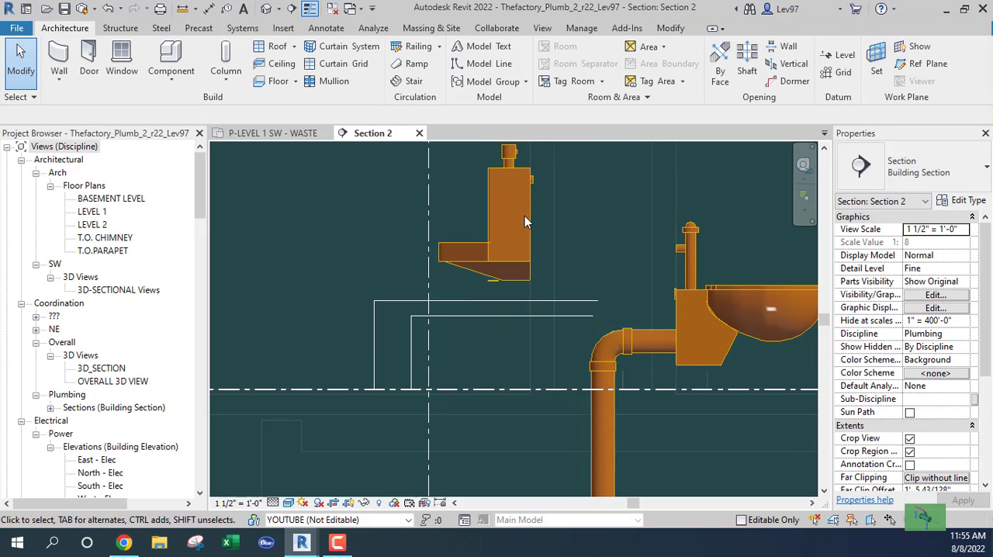
Draw a 2" PVC_Sanitary pipe from the urinal's outlet straight down to a middle elevation of 0' 8 13/16" and horizontally toward the water closet's pipe
click(458, 301)
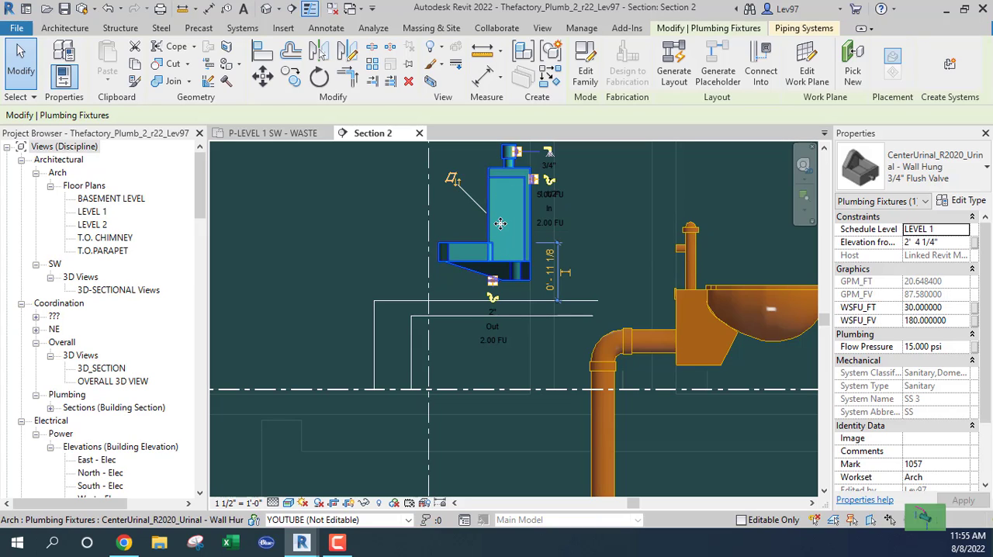
click(491, 302)
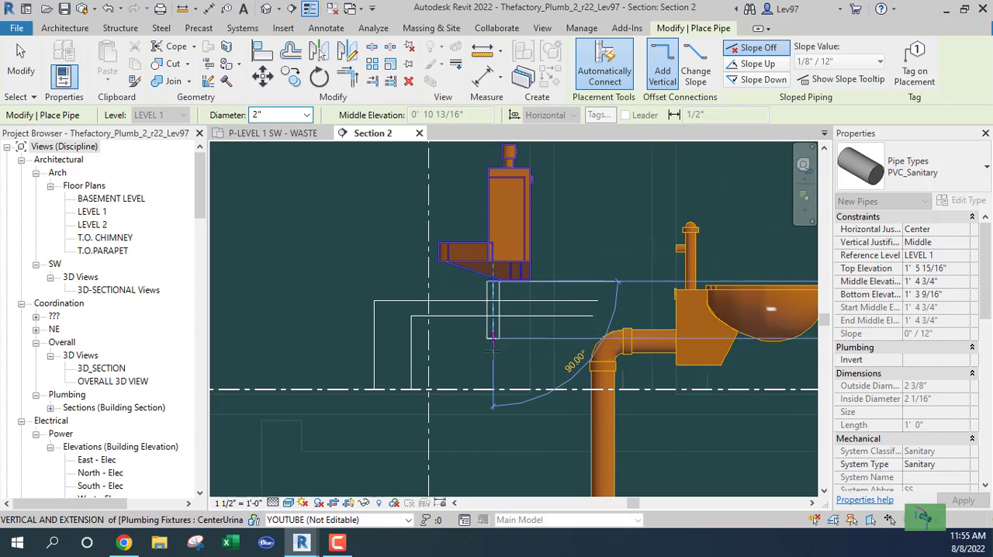
click(493, 342)
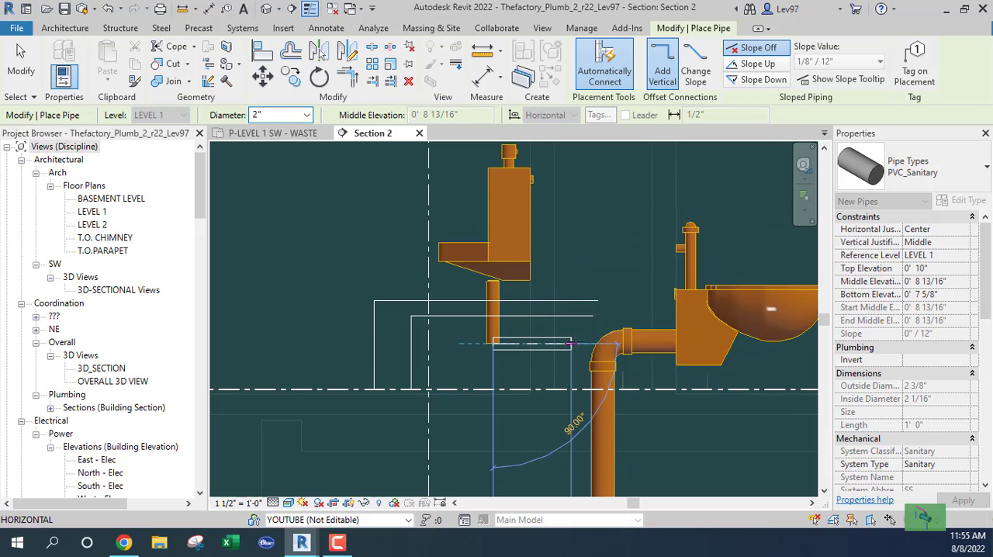
click(580, 343)
key(Escape)
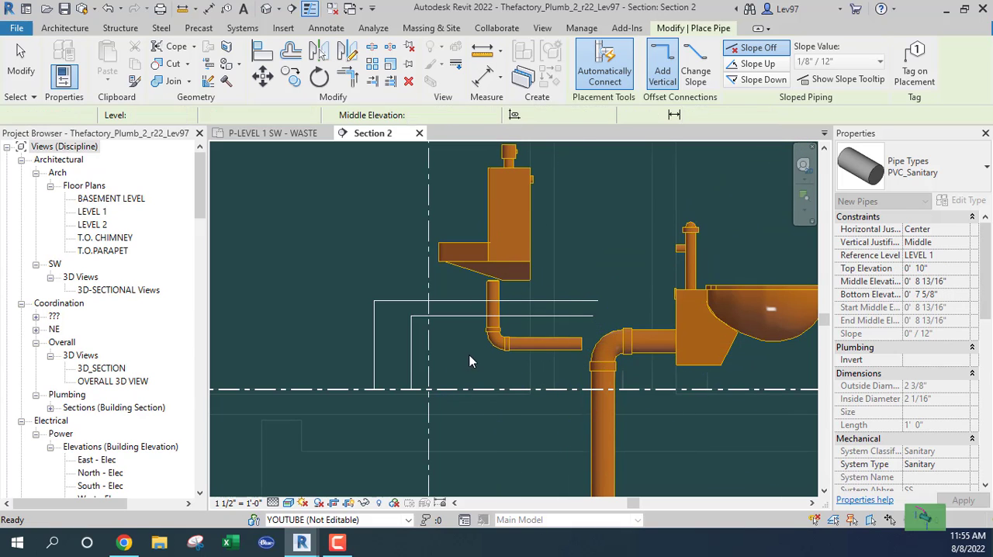
key(Escape)
Replace the elbow below the urinal with the R20_Trap P - PVC - Sch 40 - DWV fitting
click(495, 335)
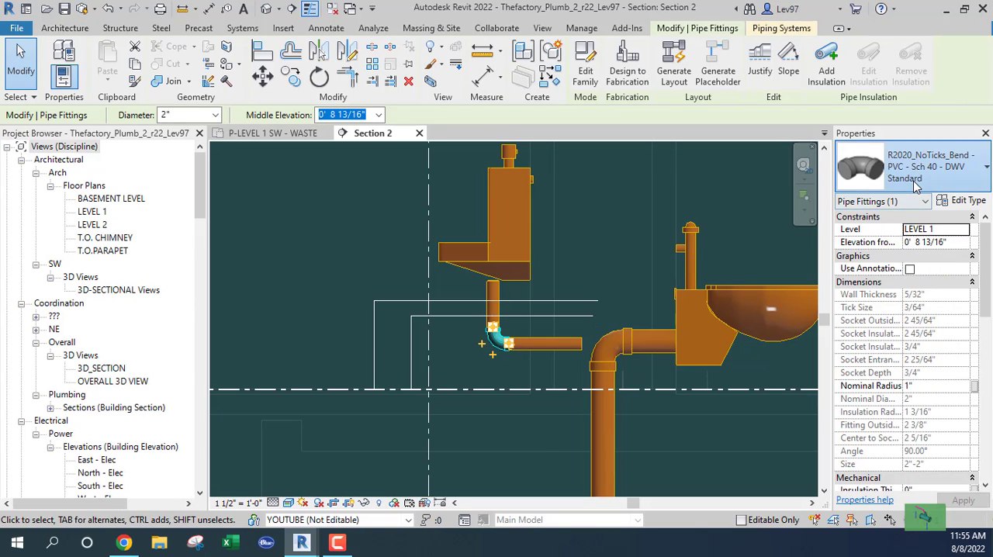
click(931, 166)
click(786, 308)
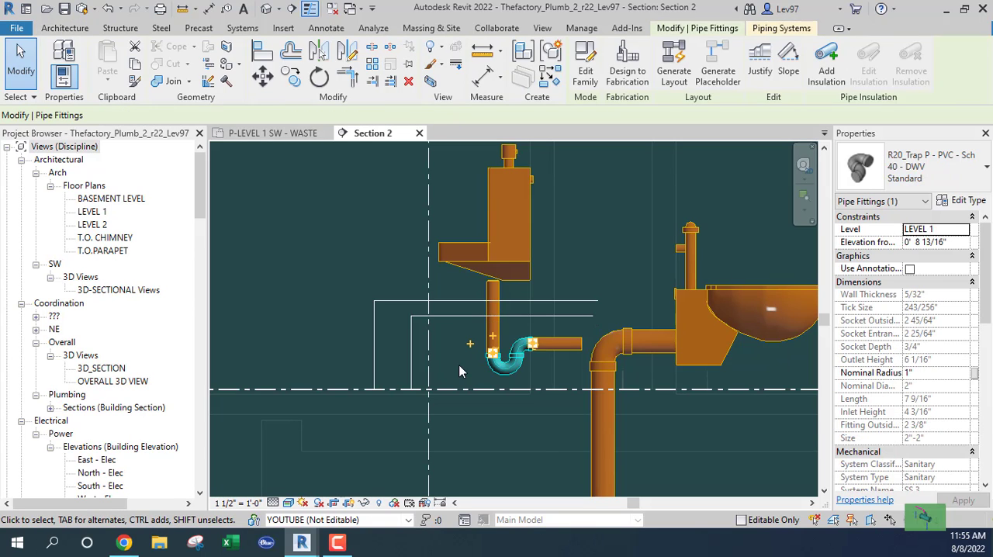
key(Escape)
Raise the horizontal pipe after the P-trap to a middle elevation of 1' 2 5/16", near the lower reference line
click(570, 363)
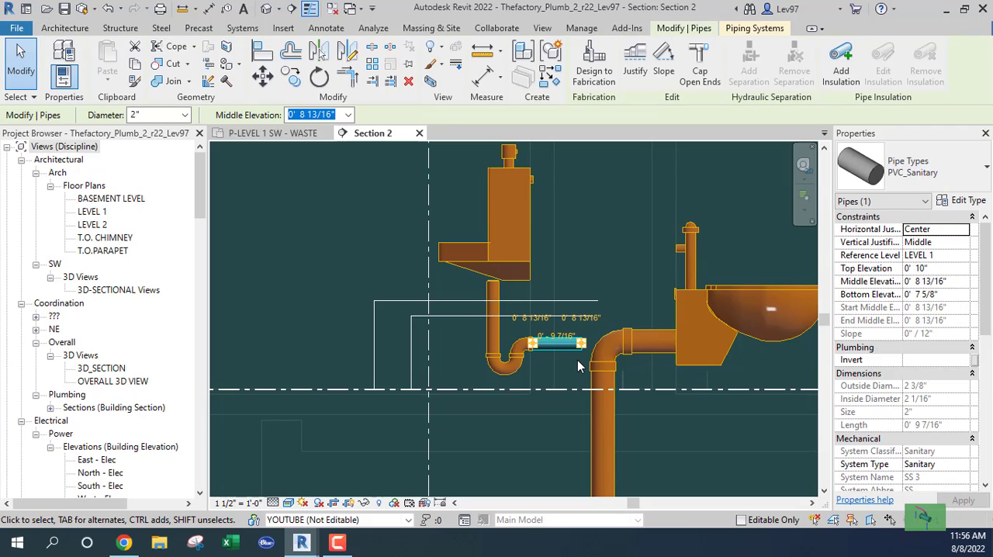
key(Up)
key(Up)
key(Up)
key(Up)
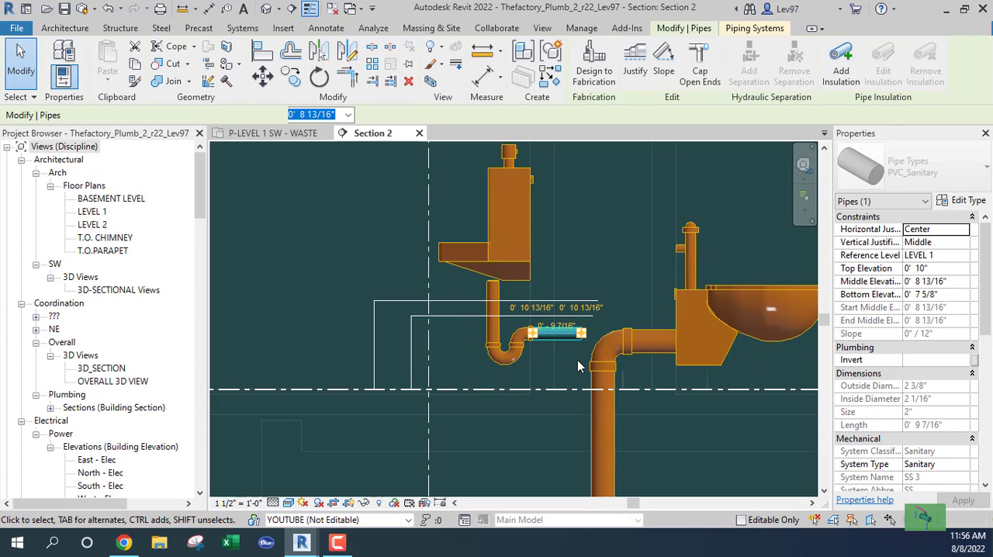
key(Up)
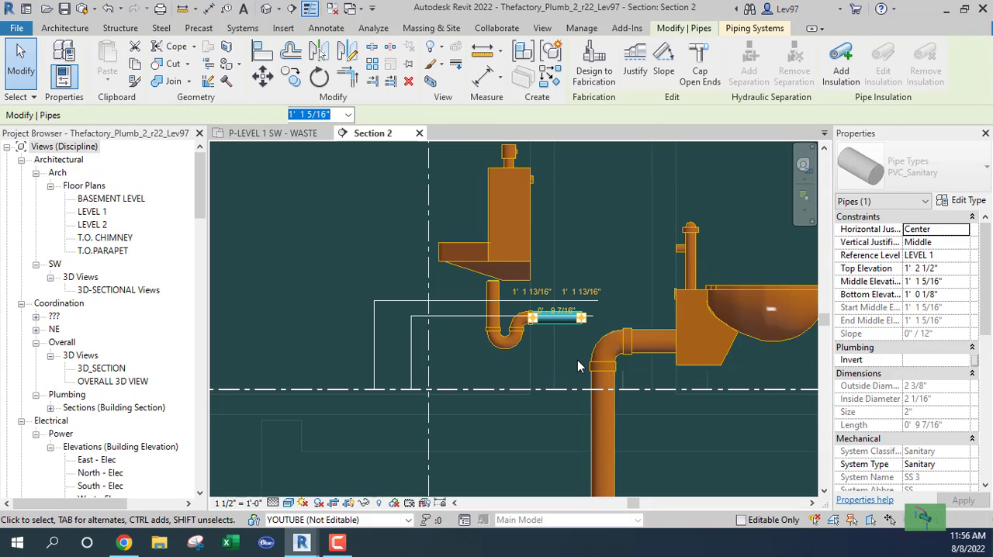
key(Up)
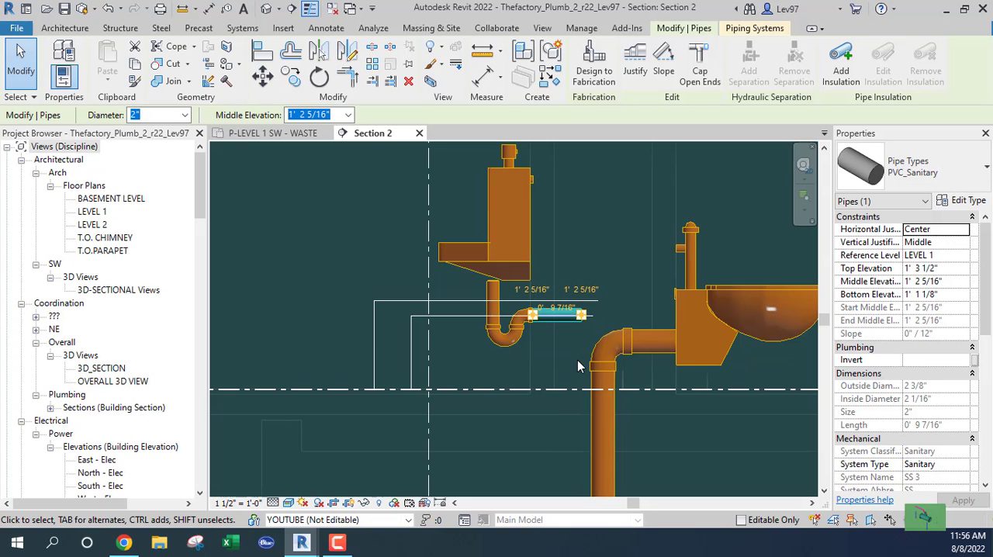
click(578, 360)
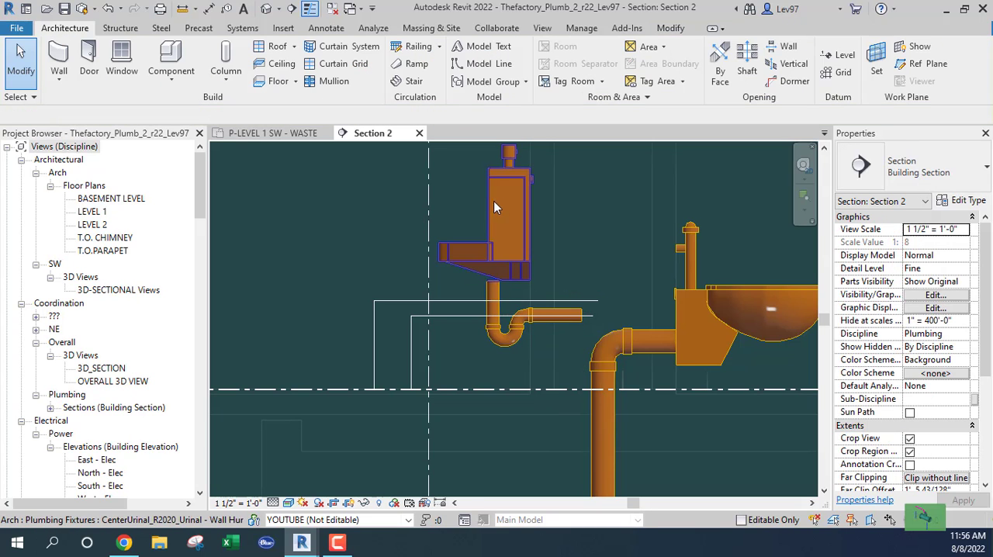
Lower the wall-hung urinal toward its P-trap to an elevation of 1' 9 3/4" from LEVEL 1
click(517, 209)
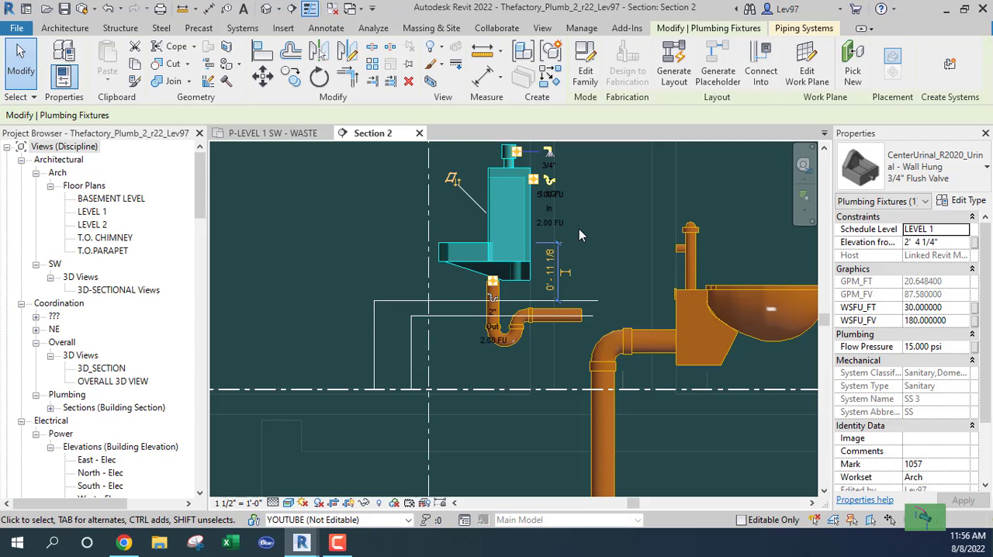
key(Down)
key(Down)
key(Down)
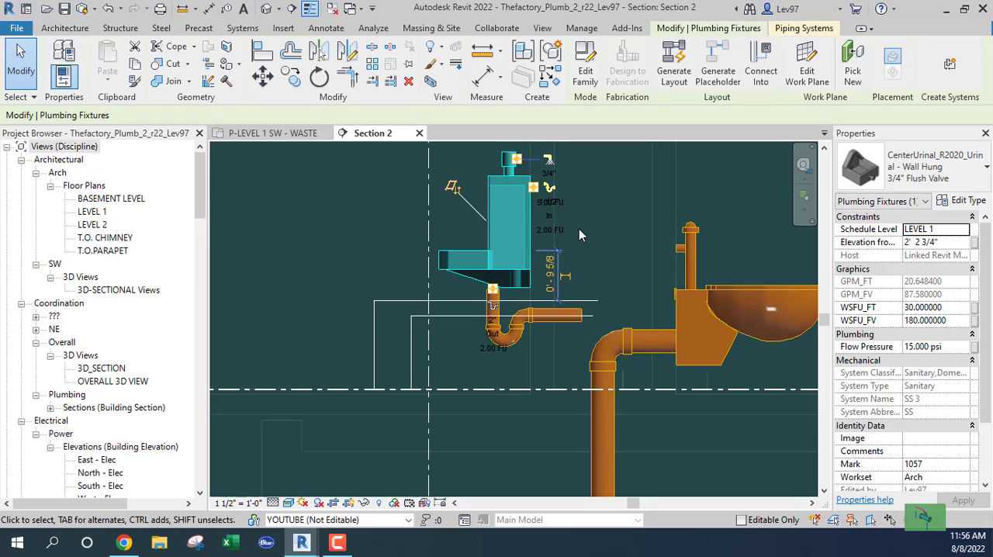
key(Down)
key(Down)
key(Down)
key(Down)
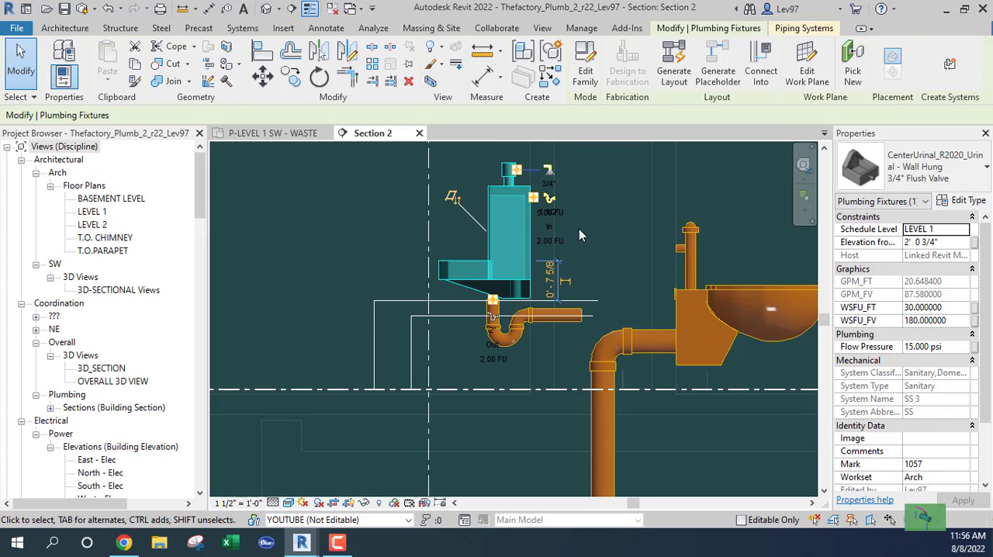
key(Down)
key(Down)
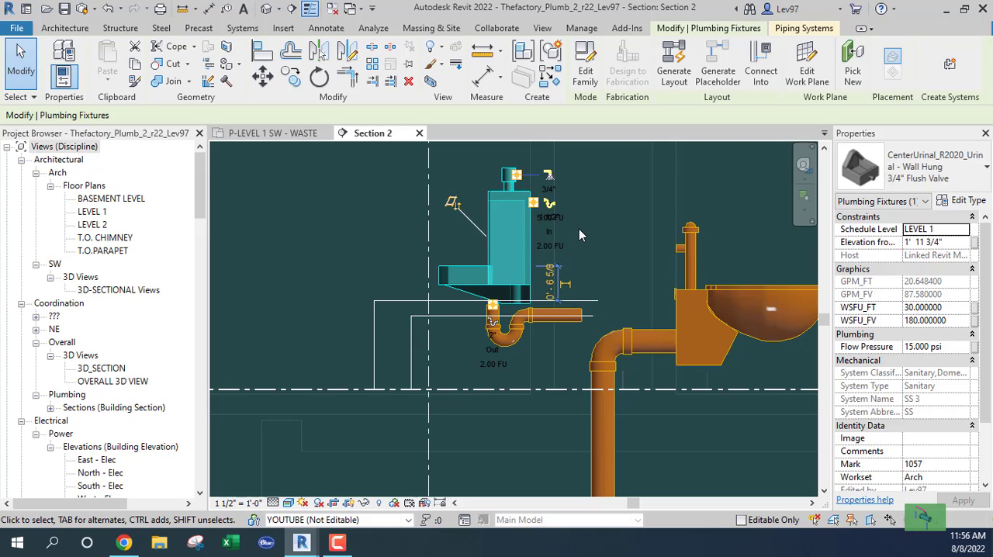
key(Down)
key(Down)
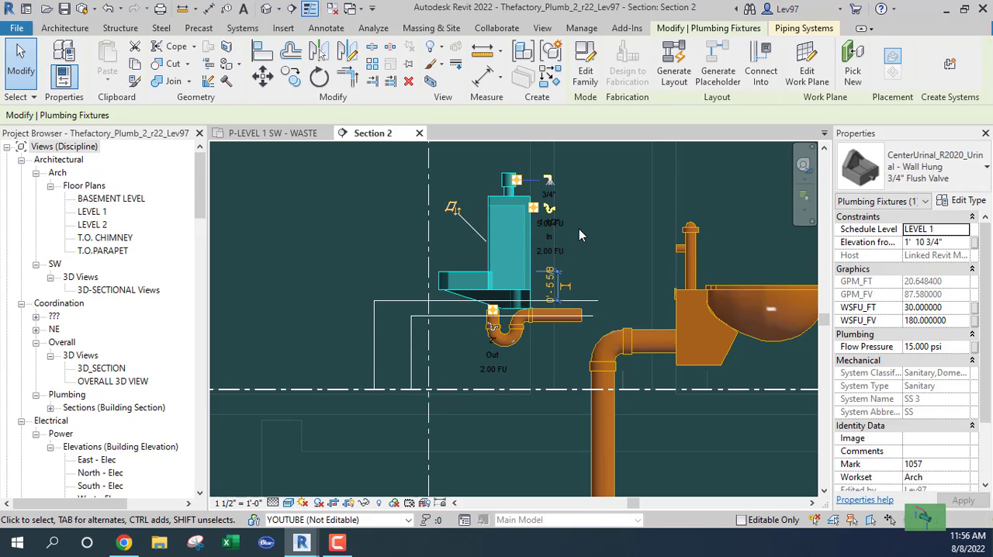
key(Down)
key(Down)
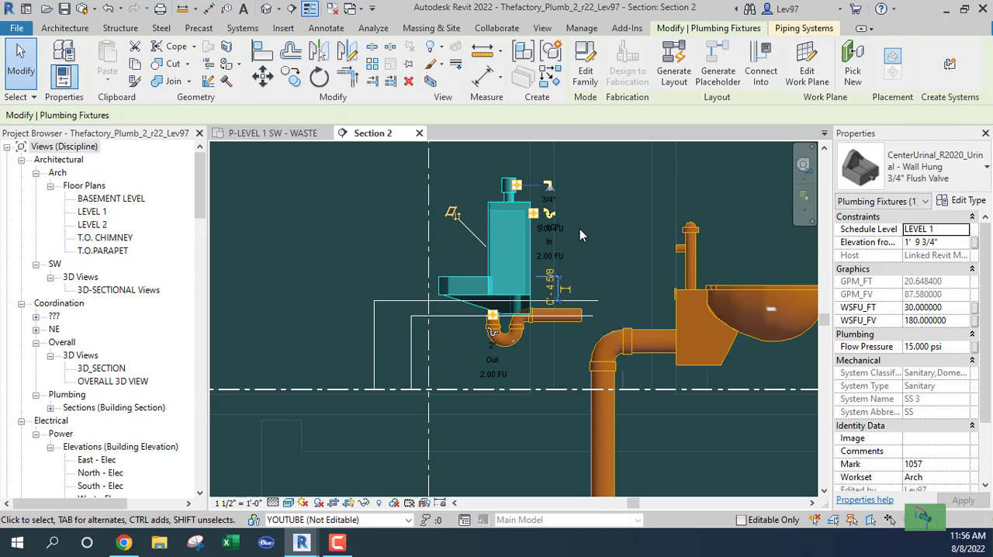
click(592, 246)
Delete both chains of vertical and horizontal reference detail lines around the urinal
middle_drag(592, 246, 623, 223)
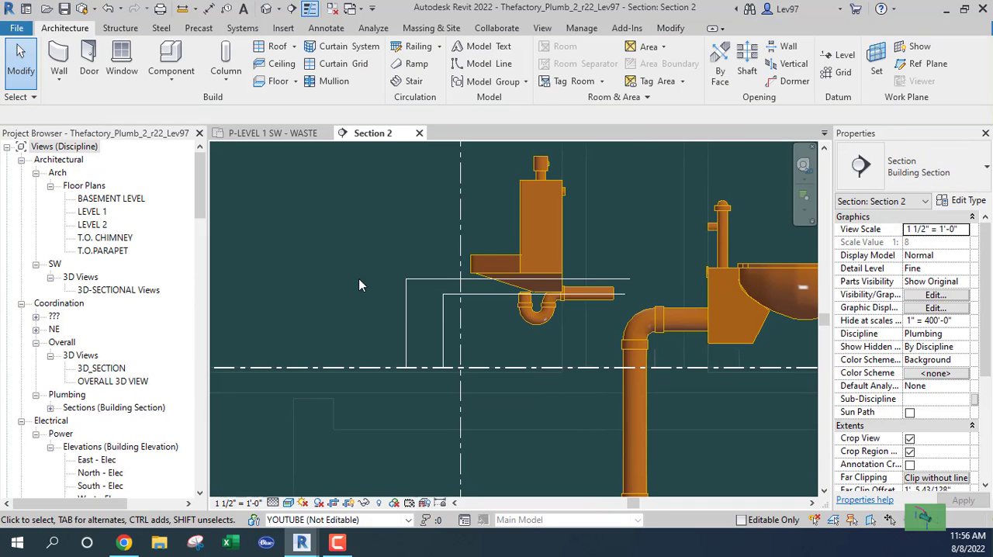
key(Tab)
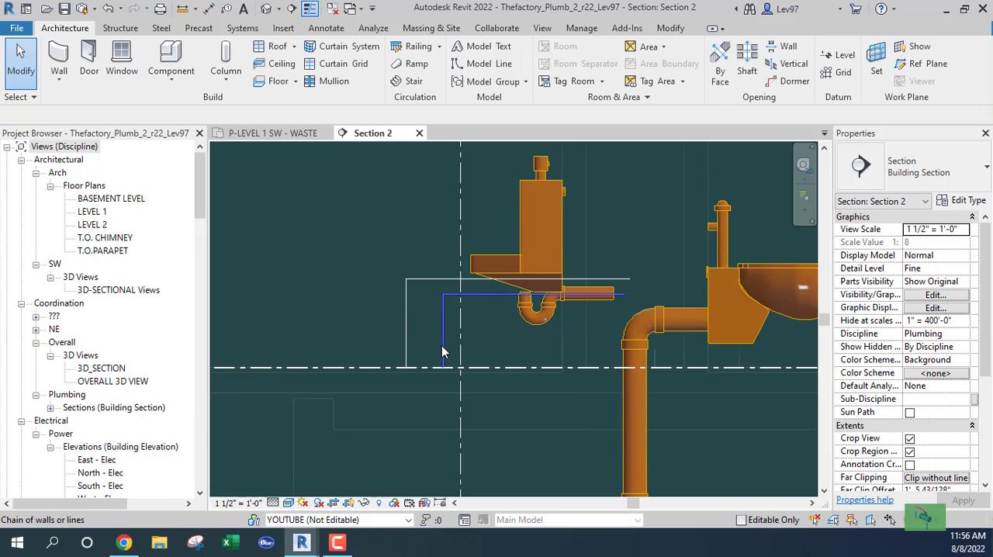
click(442, 346)
click(401, 278)
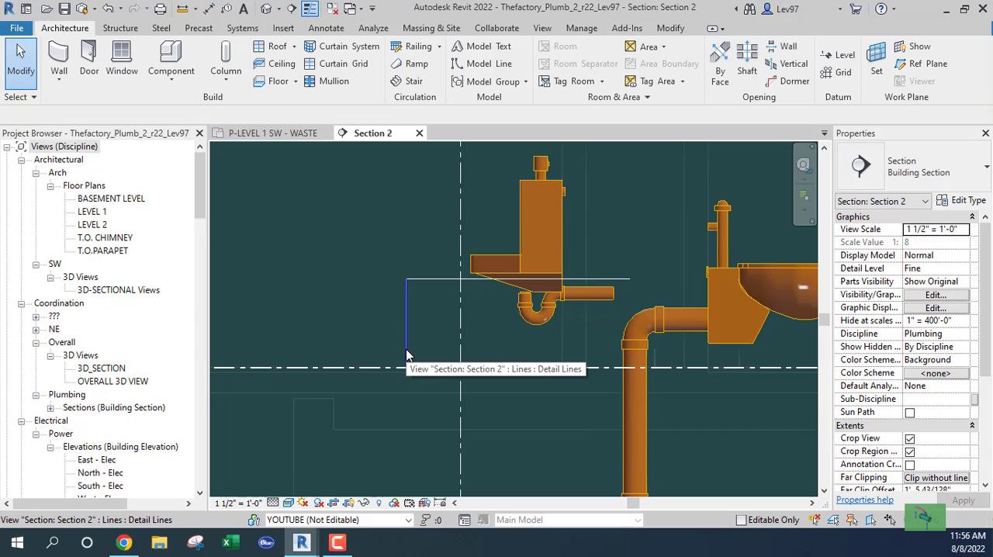
key(Tab)
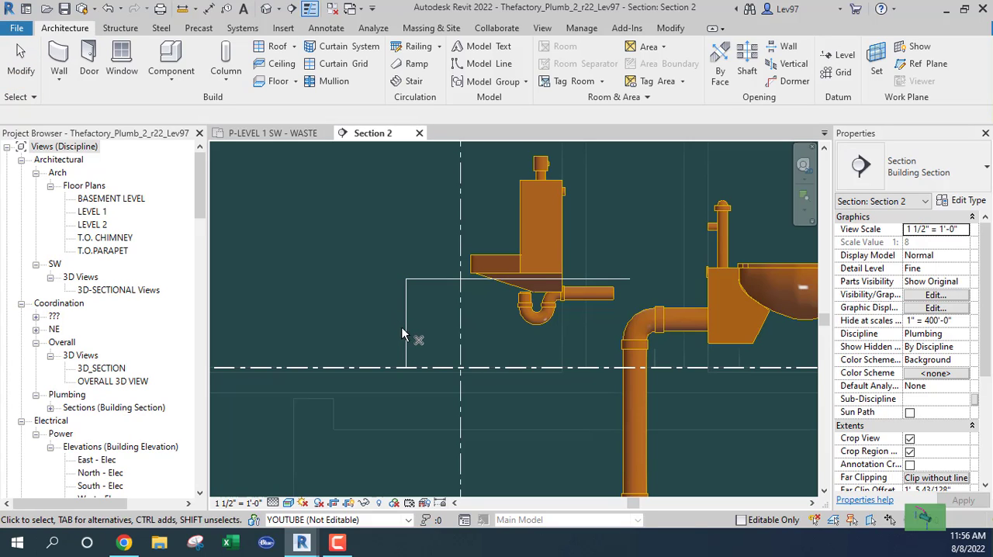
key(Tab)
click(405, 333)
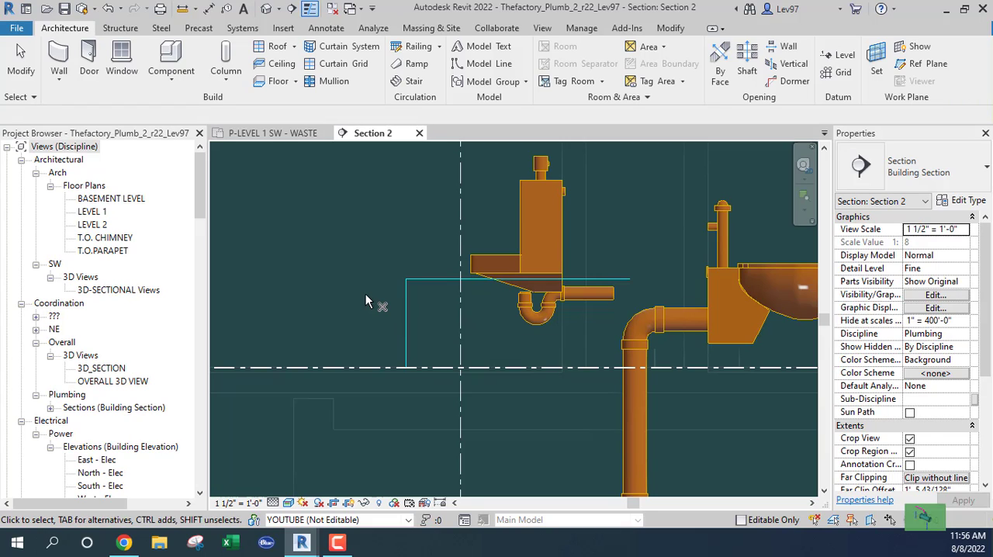
key(Delete)
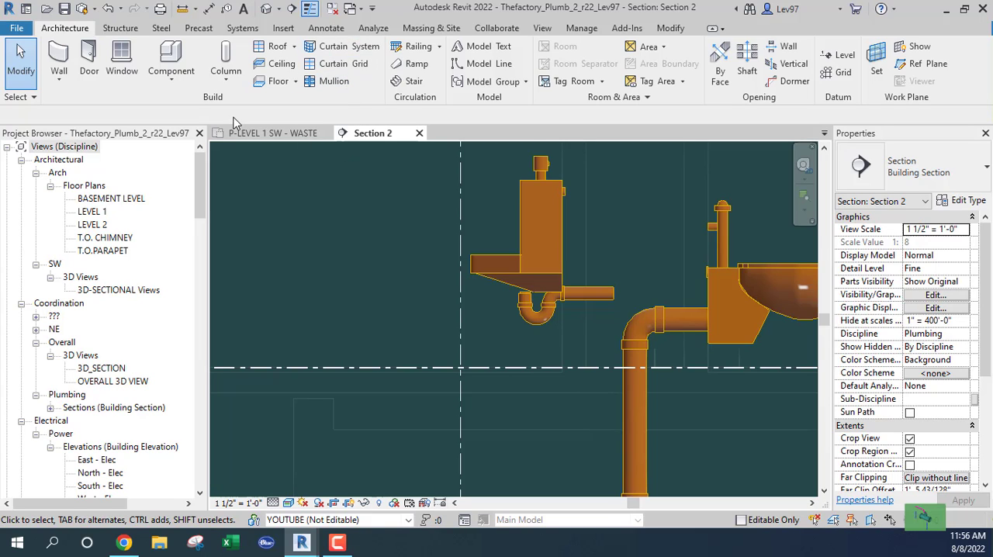
Delete the upper urinal without piping in the P-LEVEL 1 SW - WASTE plan
click(268, 133)
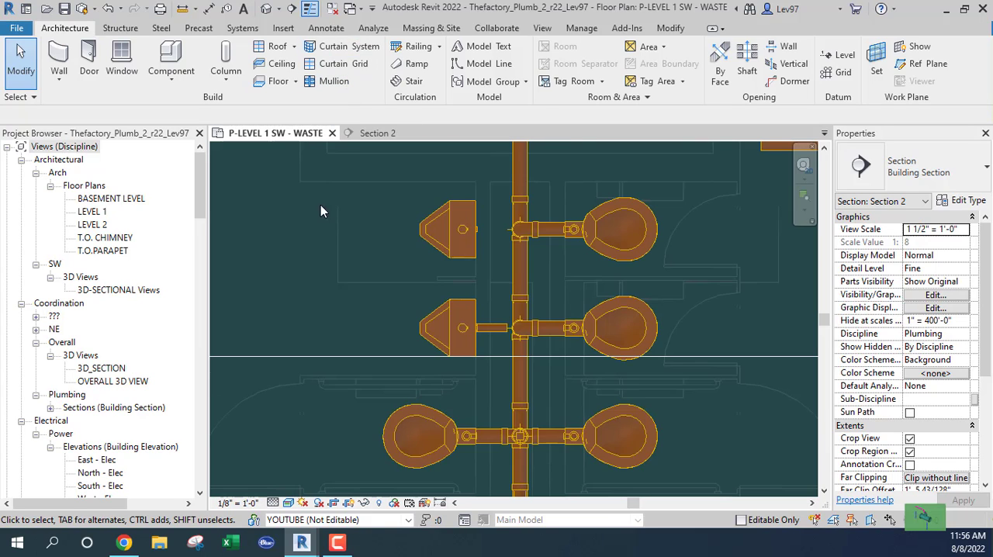
click(392, 235)
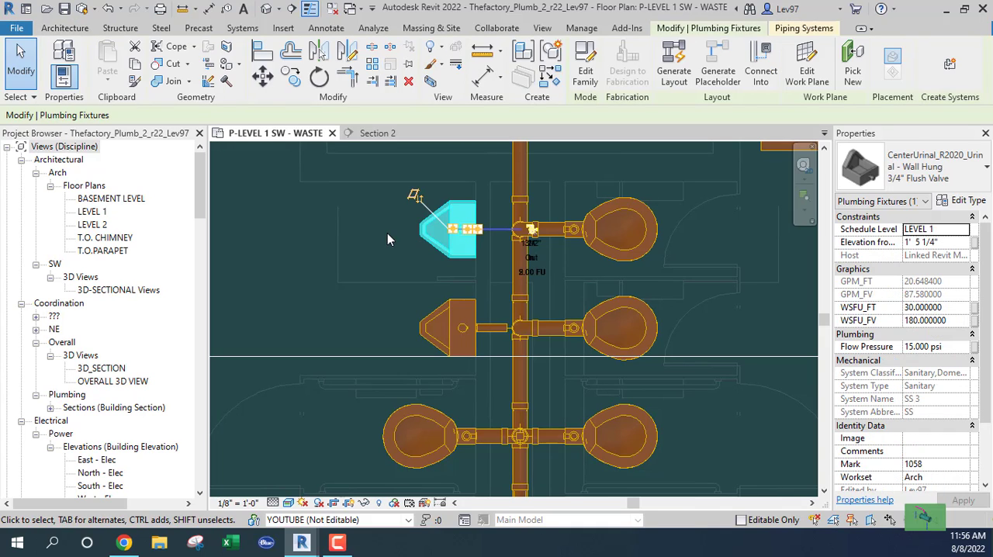
key(Delete)
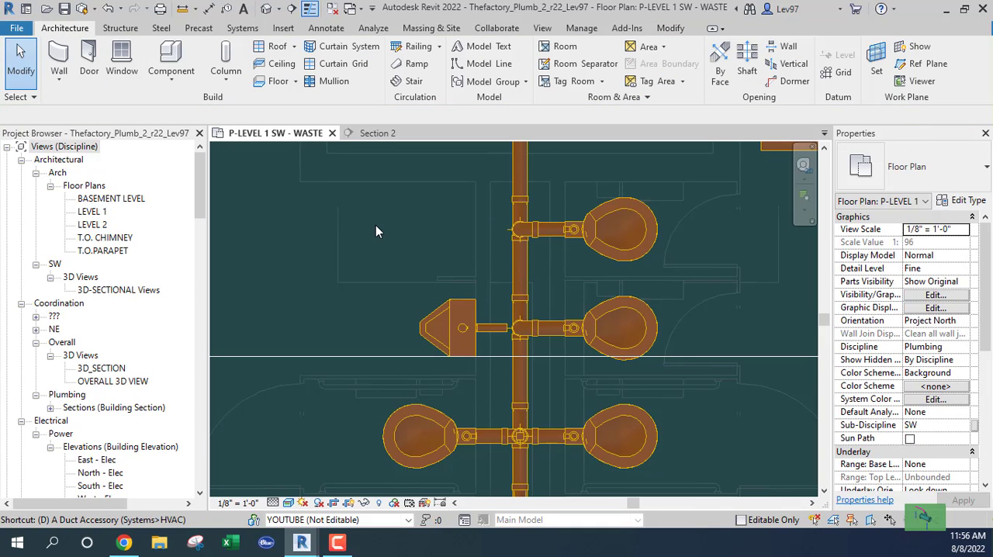
Draw a horizontal detail line about 9' 2" long from the upper water closet's centre across the main pipe past the deleted urinal's location
key(d)
key(l)
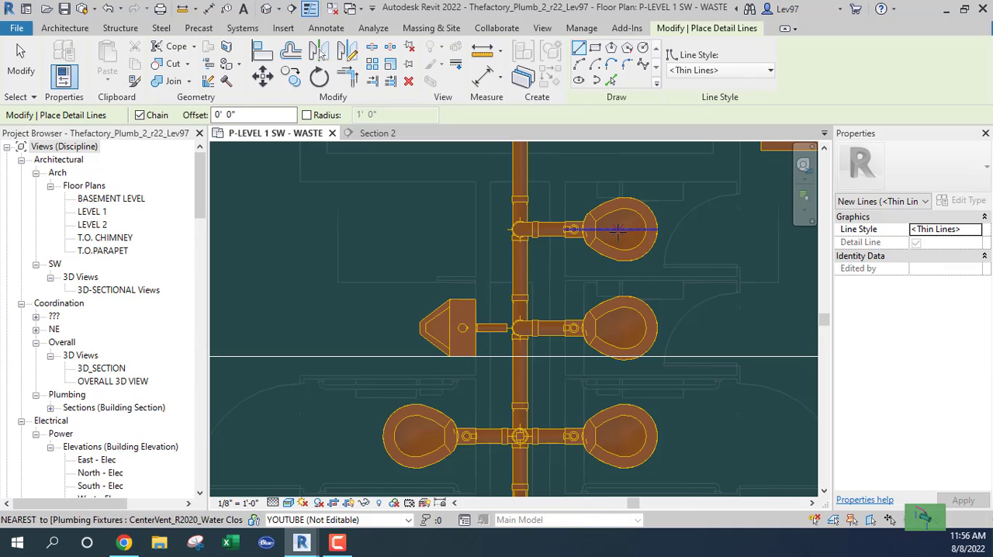
click(618, 229)
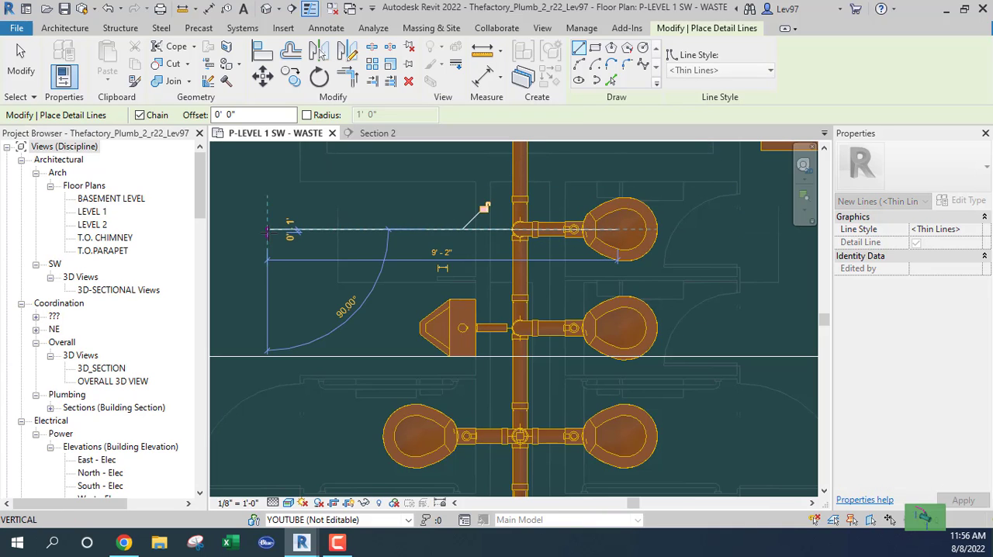
click(267, 230)
key(Escape)
key(Escape)
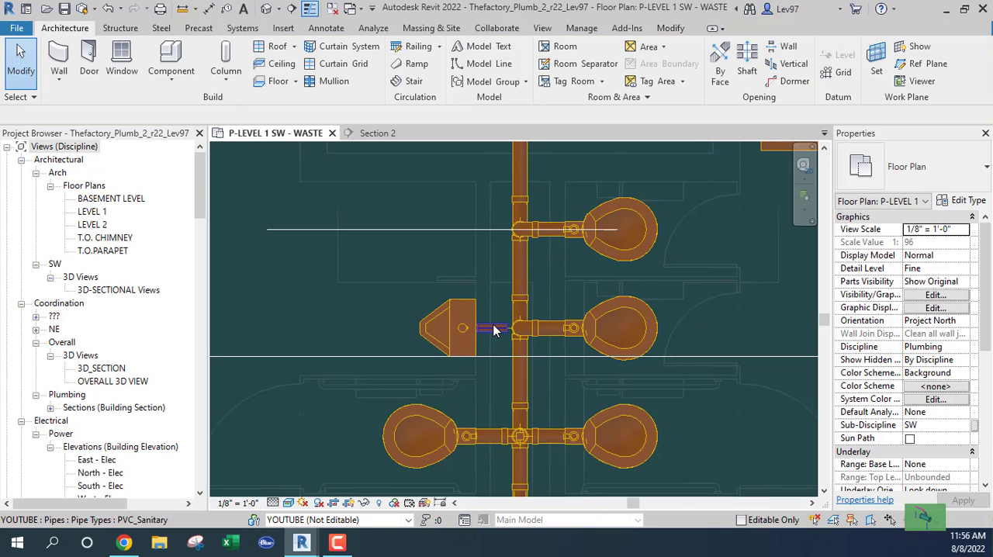
Copy the remaining urinal together with its trap and pipes about 1' 9" upward in the plan
key(Tab)
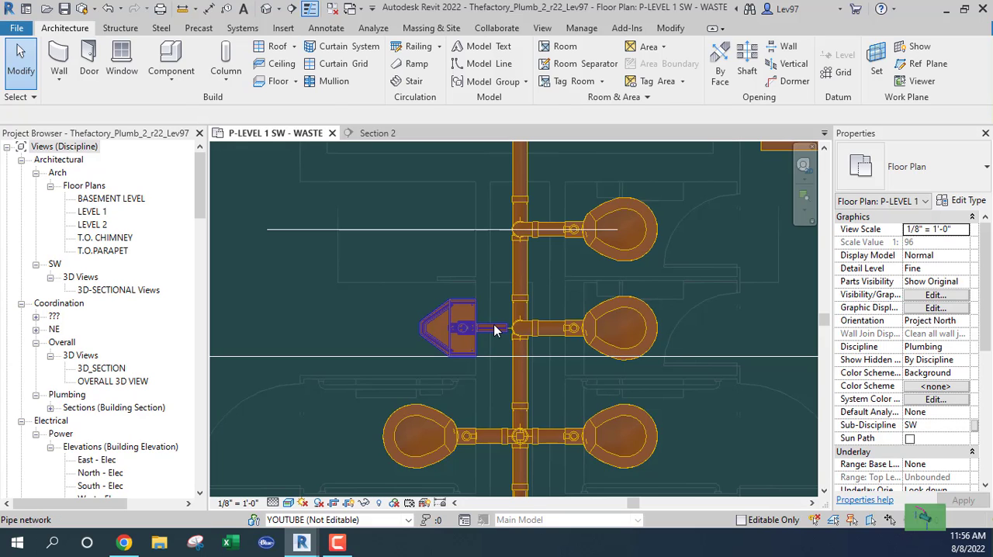
click(494, 330)
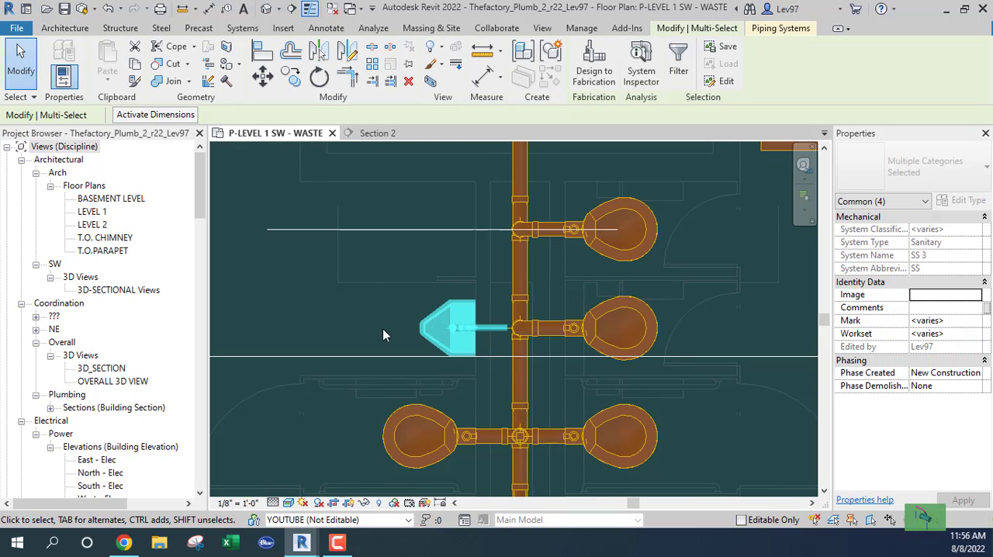
click(291, 79)
click(282, 332)
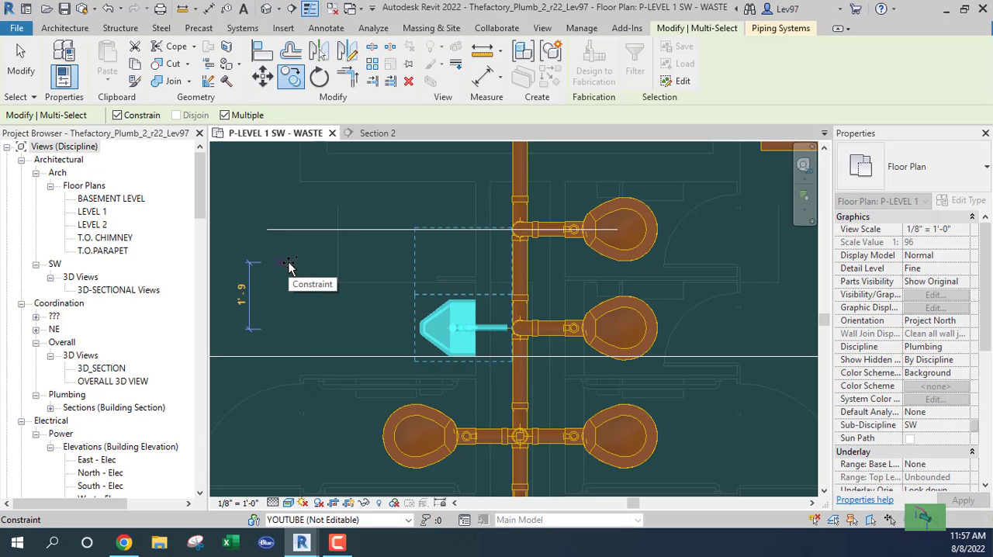
click(287, 263)
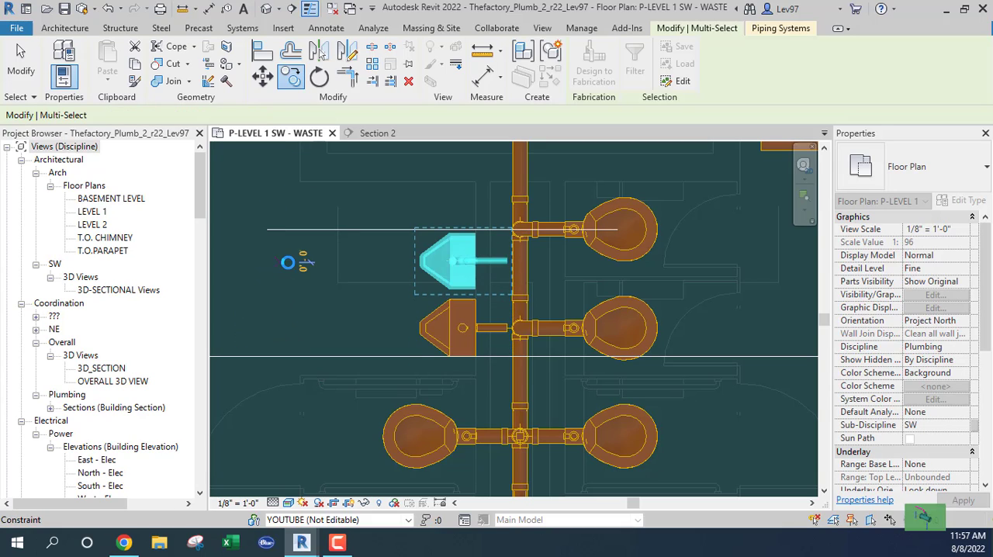
key(Escape)
key(Escape)
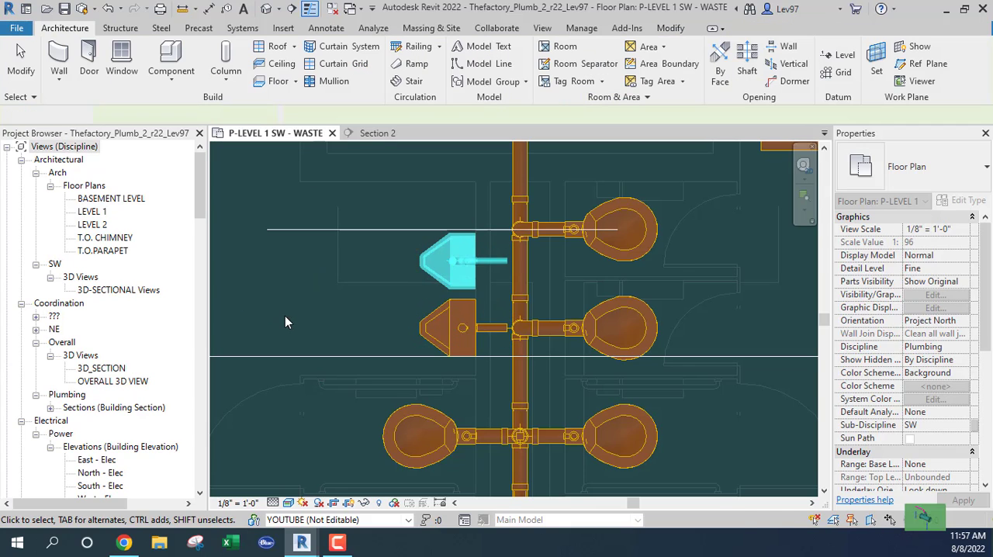
Align the copied urinal and its piping to the horizontal detail line through the upper water closet, and delete that line
key(Tab)
click(499, 262)
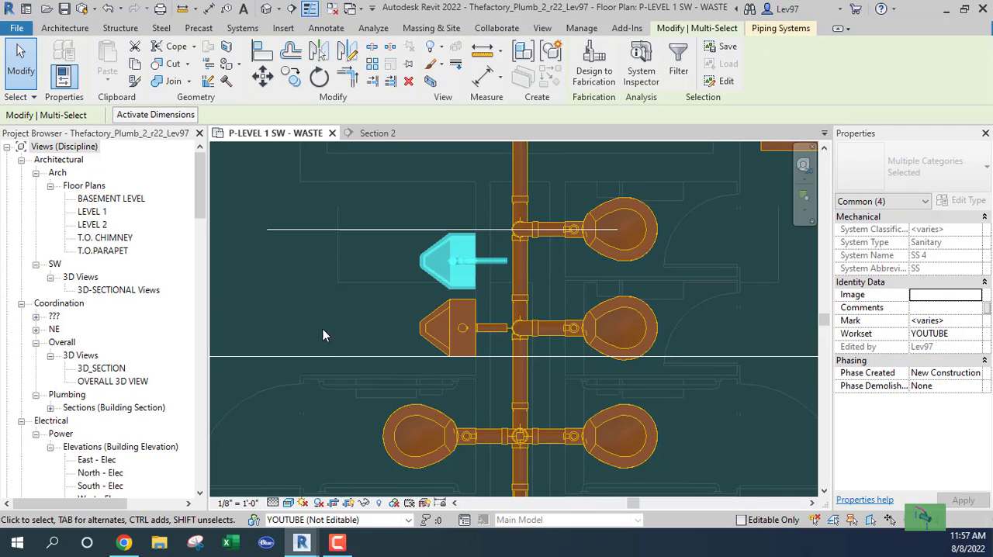
click(261, 54)
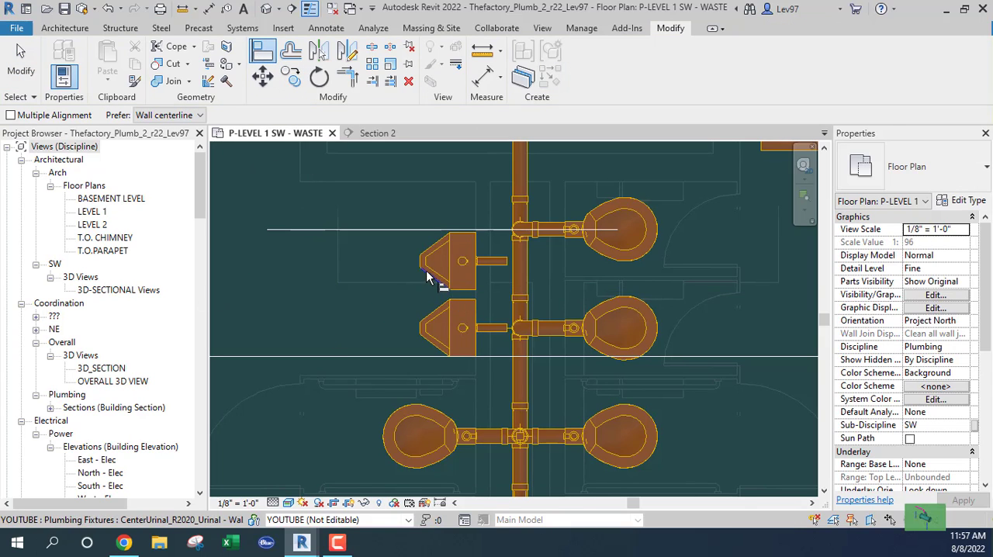
click(389, 231)
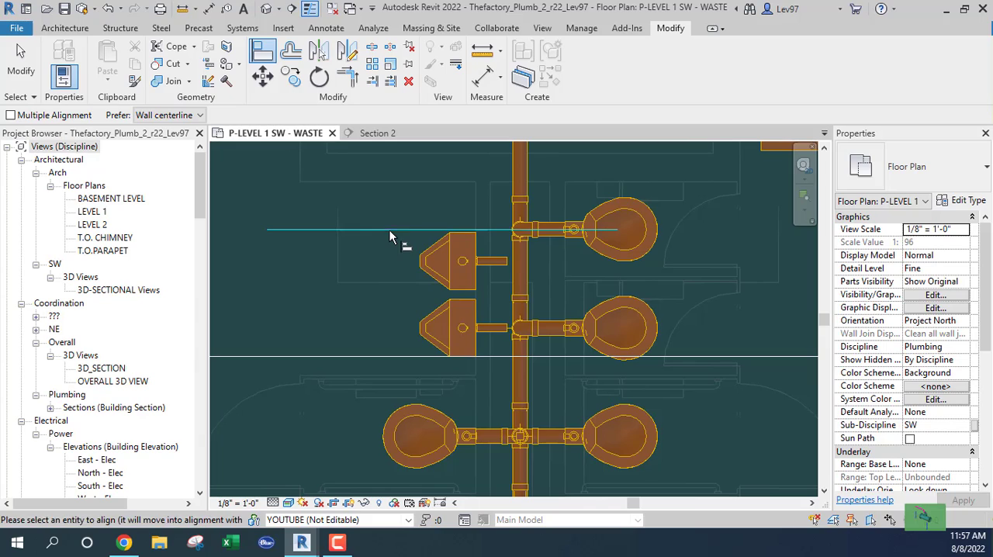
click(443, 262)
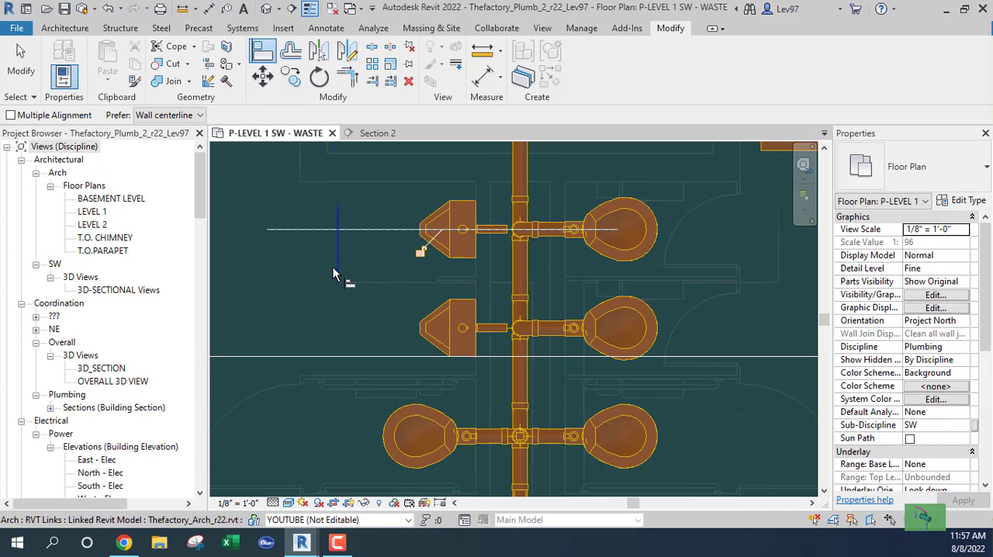
key(Escape)
click(372, 239)
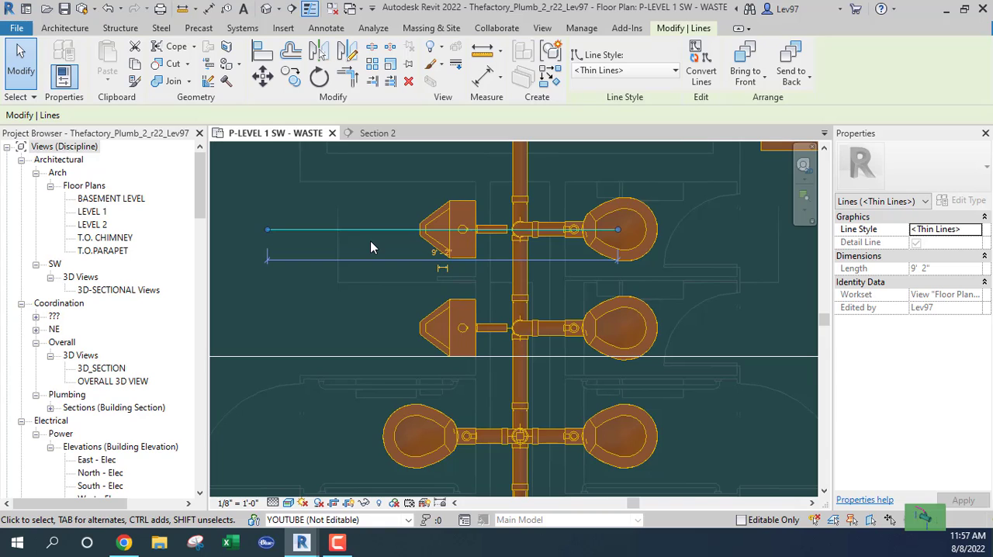
key(Delete)
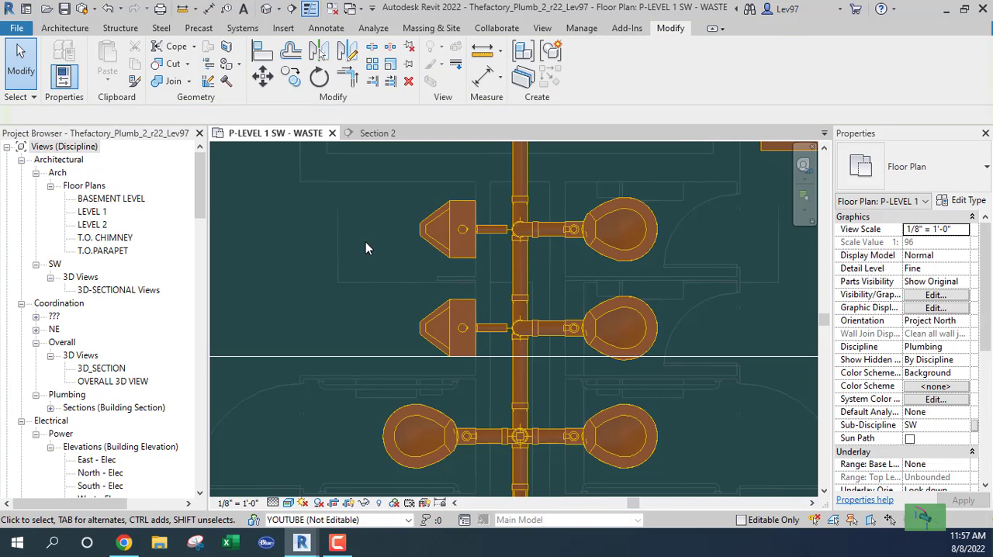
Draw a 2" PVC_Sanitary pipe from the open end of the lower urinal's drain straight up past the upper urinal's branch
middle_drag(371, 243, 327, 300)
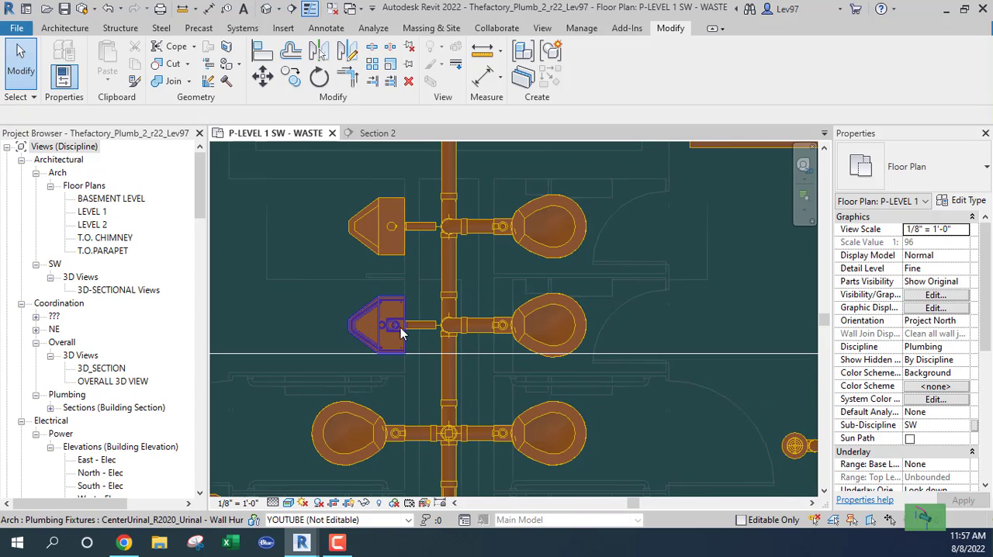
click(418, 332)
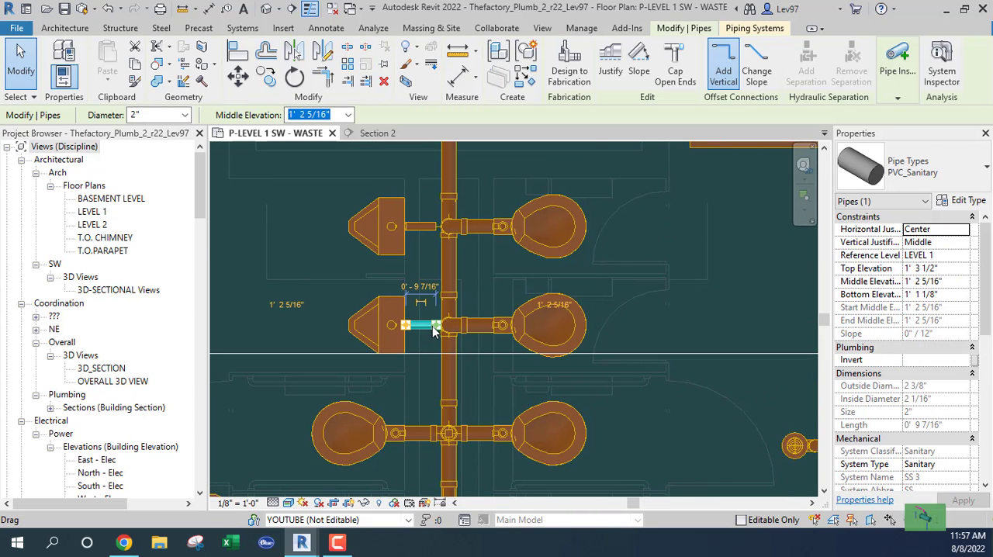
right_click(436, 329)
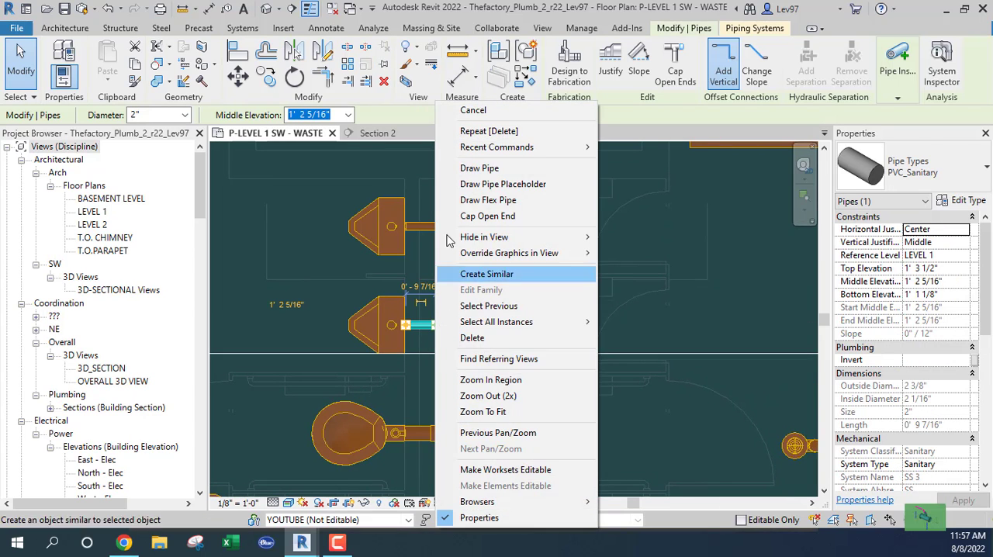
click(479, 169)
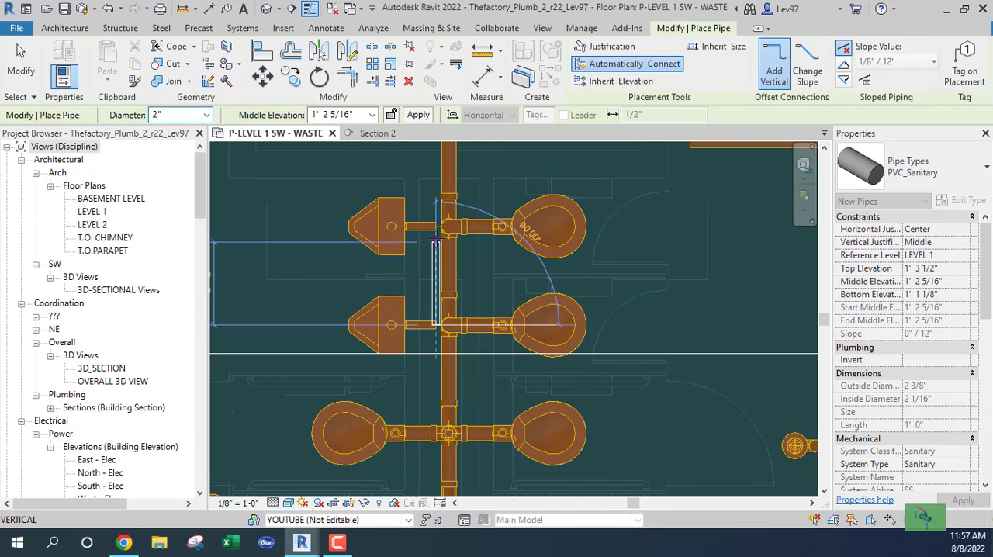
click(436, 169)
key(Escape)
key(Escape)
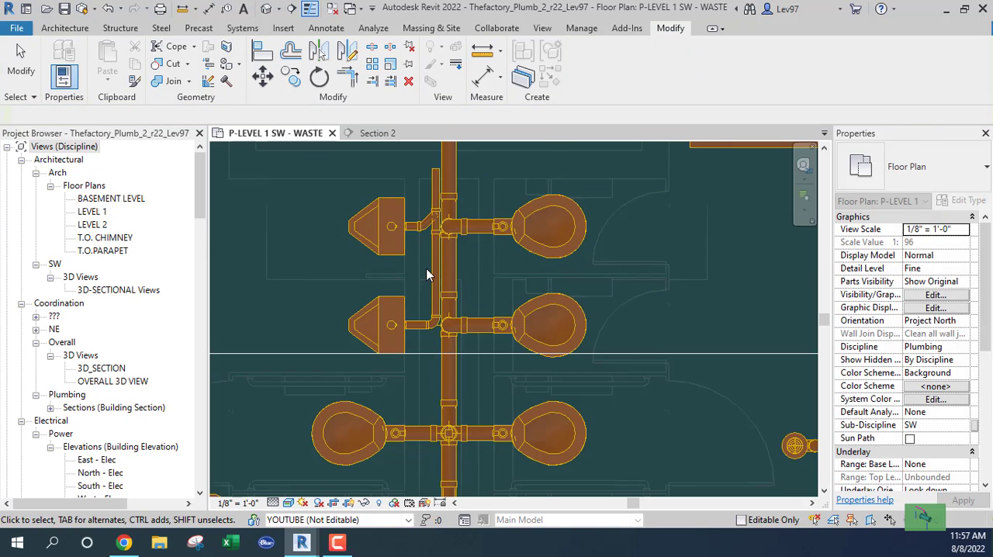
Change the wye combination at the upper urinal's branch to a sanitary tee of the Standard type
scroll(525, 313, up, 4)
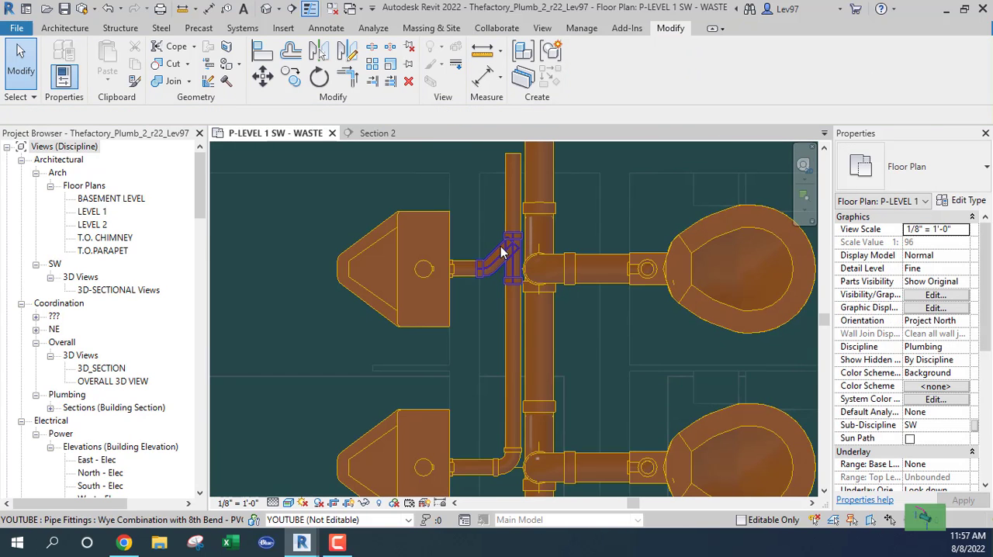
click(484, 252)
click(923, 166)
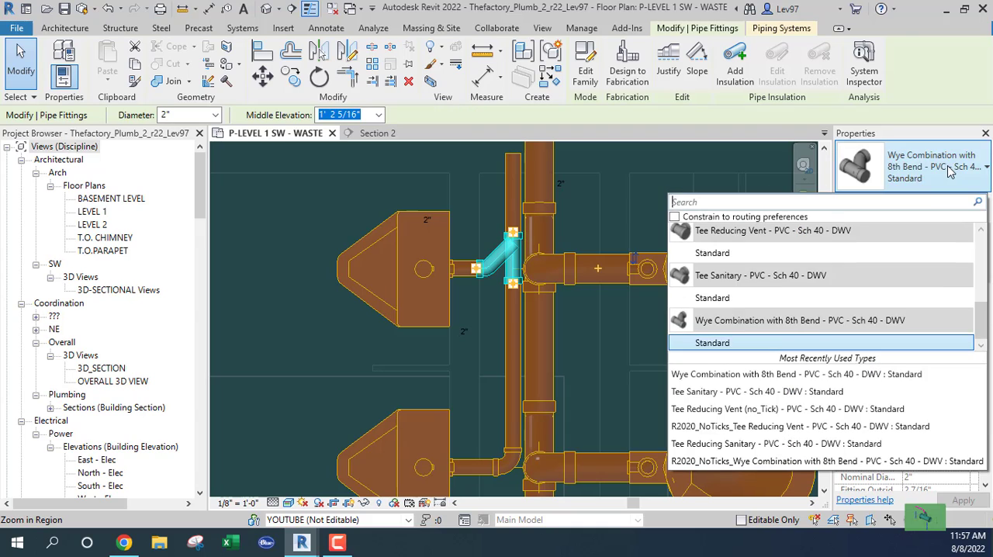
scroll(773, 289, up, 3)
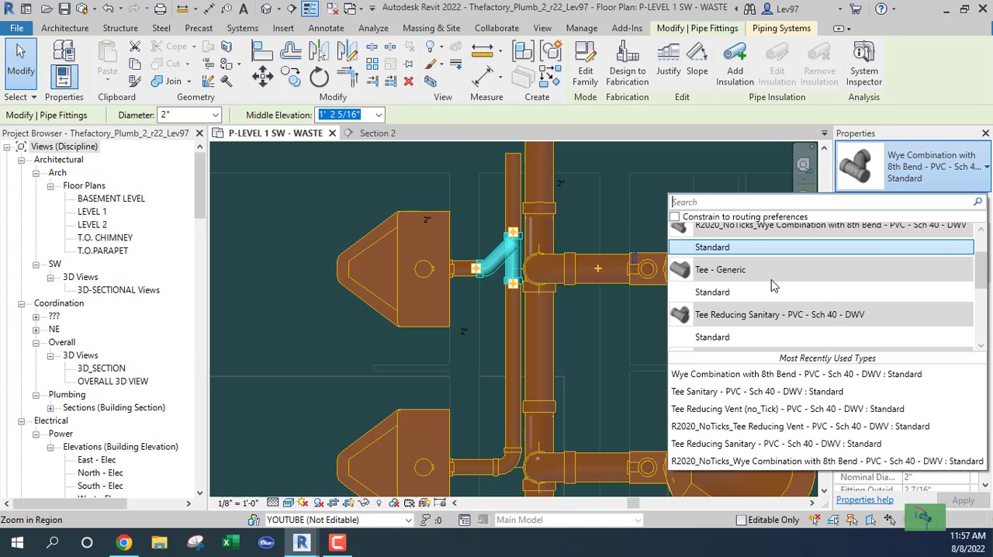
scroll(775, 292, down, 3)
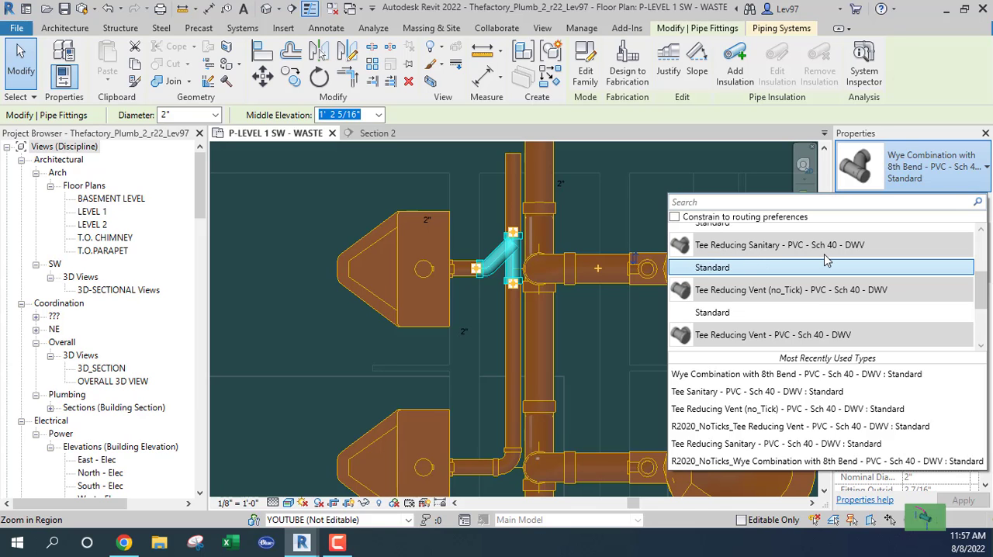
click(719, 273)
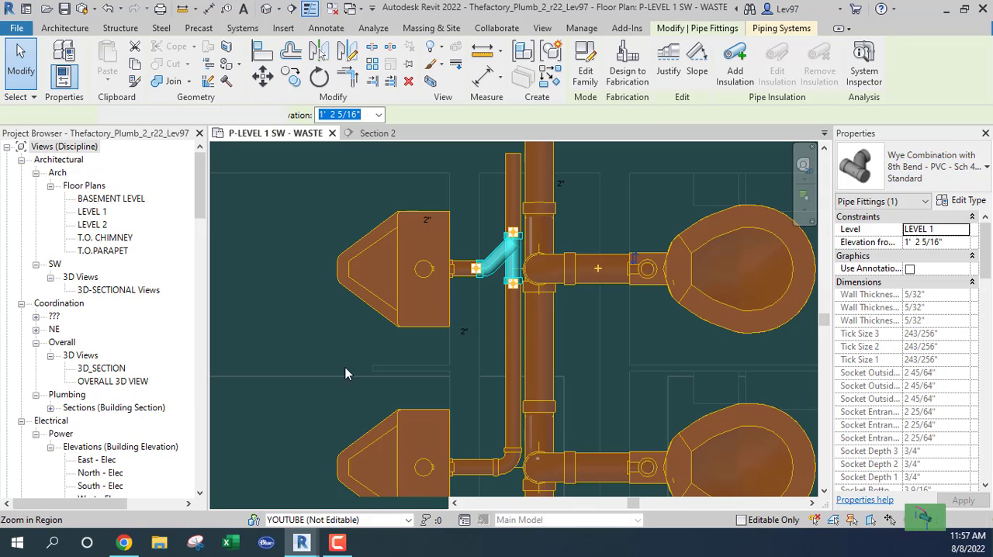
click(371, 337)
Convert the 90° bend at the lower urinal's drain into a branch fitting with an open connector facing down
middle_drag(359, 349, 325, 241)
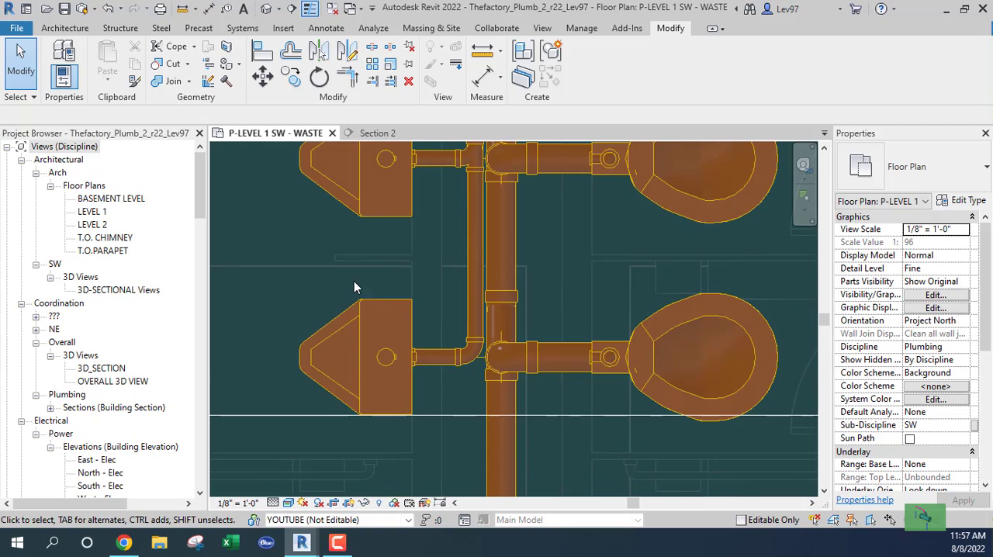
click(468, 354)
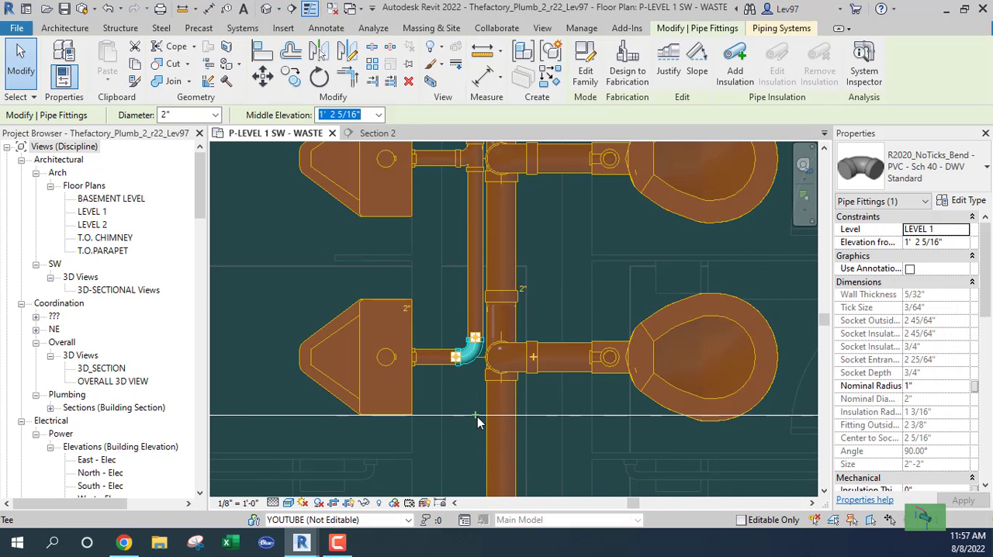
key(Delete)
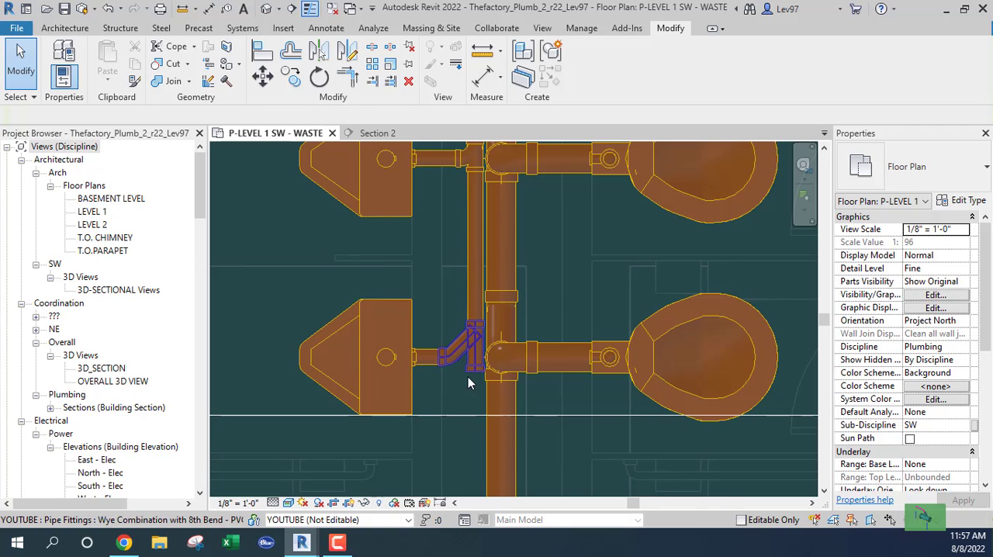
Draw a 2" pipe stub about 3" long downward from the open connector of the lower urinal's wye fitting
click(474, 386)
right_click(474, 384)
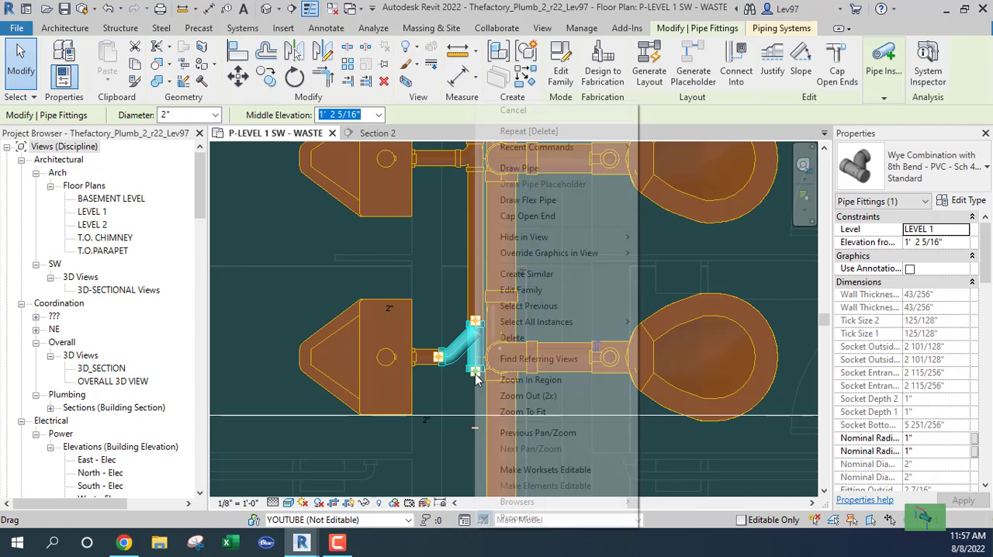
click(522, 168)
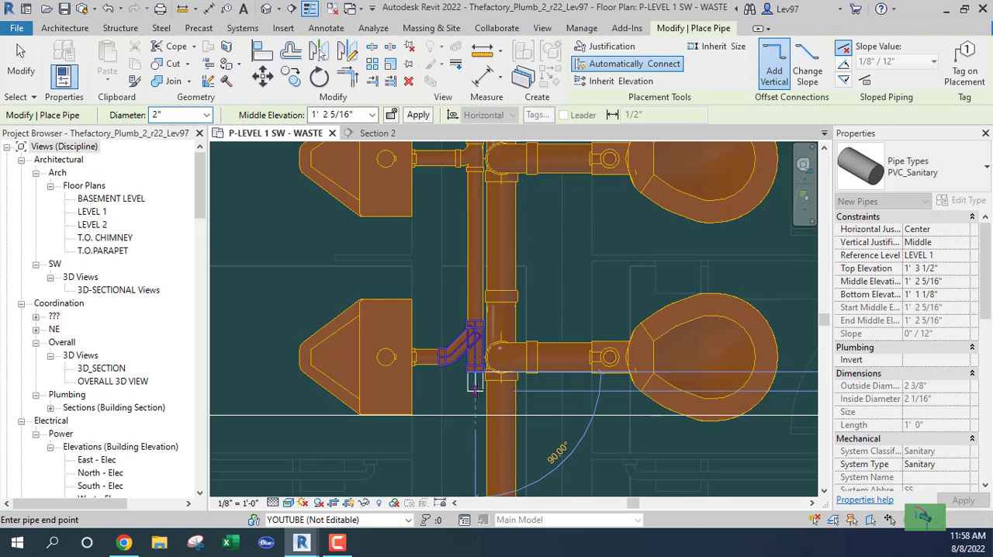
click(474, 391)
key(Escape)
key(Escape)
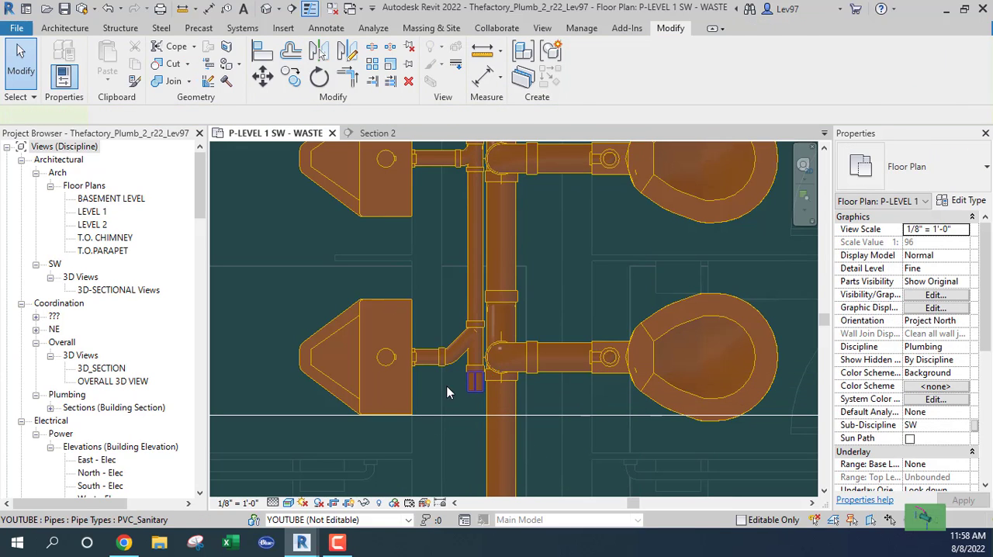
Cap the open end of the short pipe stub below the lower urinal's wye
click(474, 382)
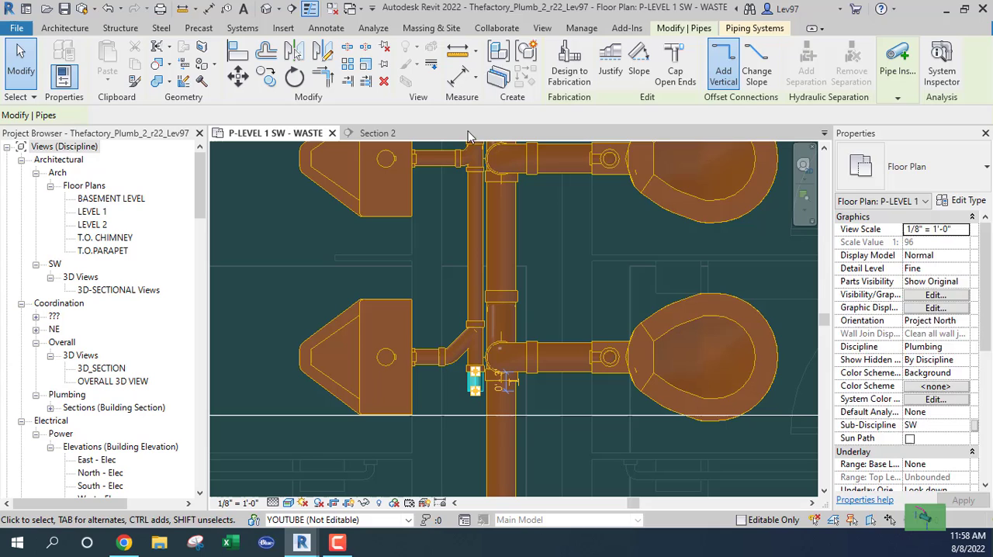
click(684, 69)
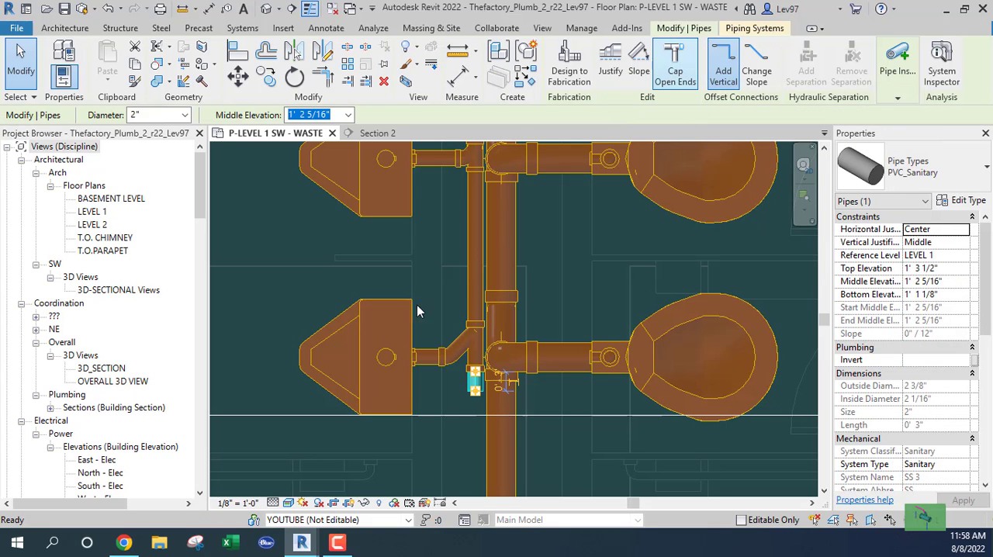
click(456, 457)
scroll(457, 458, up, 3)
scroll(483, 457, down, 3)
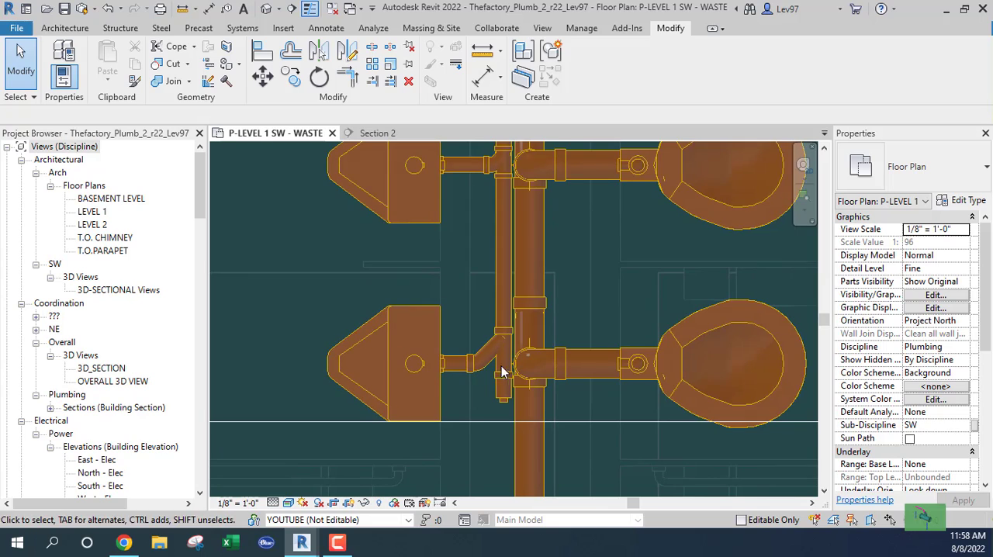
Move the plug downward in the plan so that its pipe stub extends past the lower urinal's lower edge
click(510, 425)
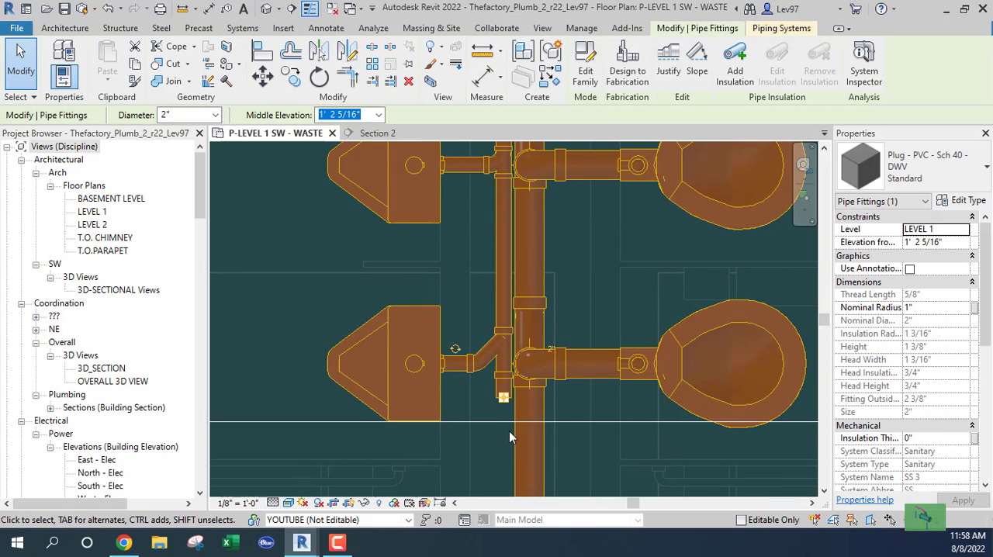
key(shift+Down)
key(shift+Down)
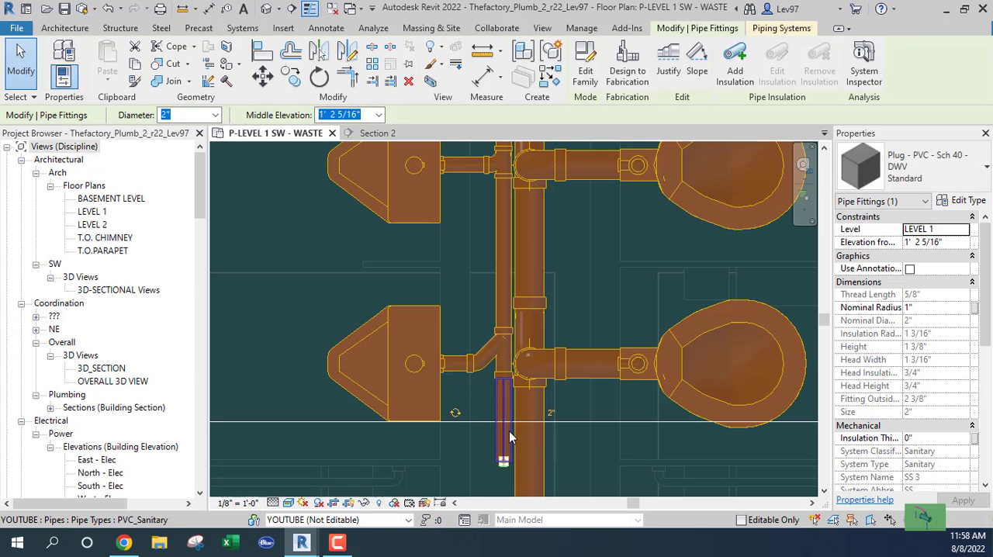
key(Escape)
Change the lower urinal's wye combination to Tee Sanitary - PVC - Sch 40 - DWV, Standard
click(502, 336)
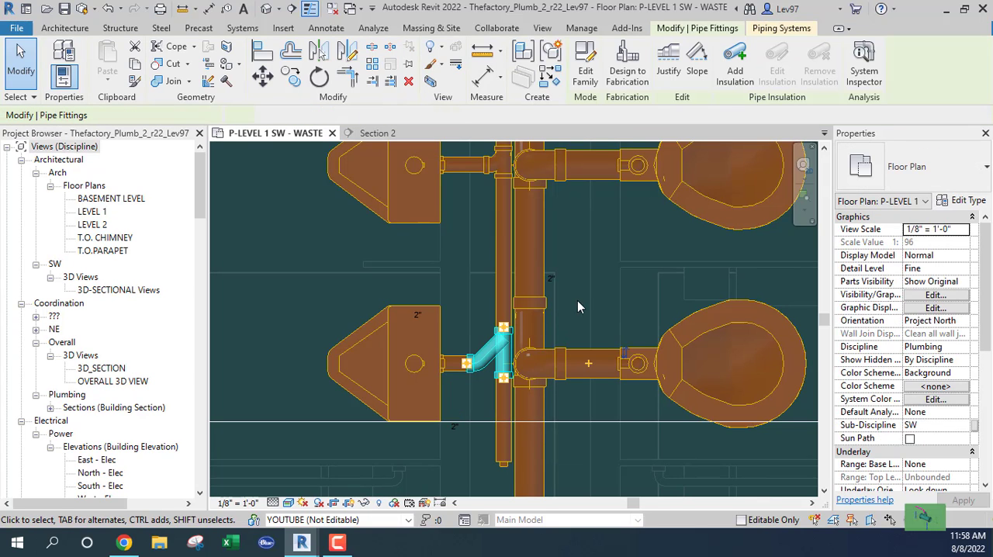
click(915, 167)
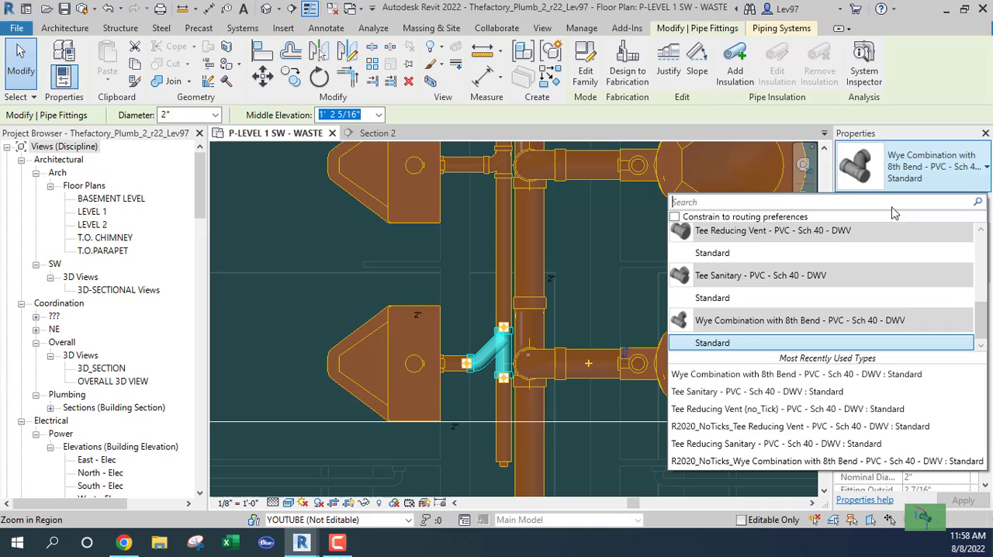
click(720, 301)
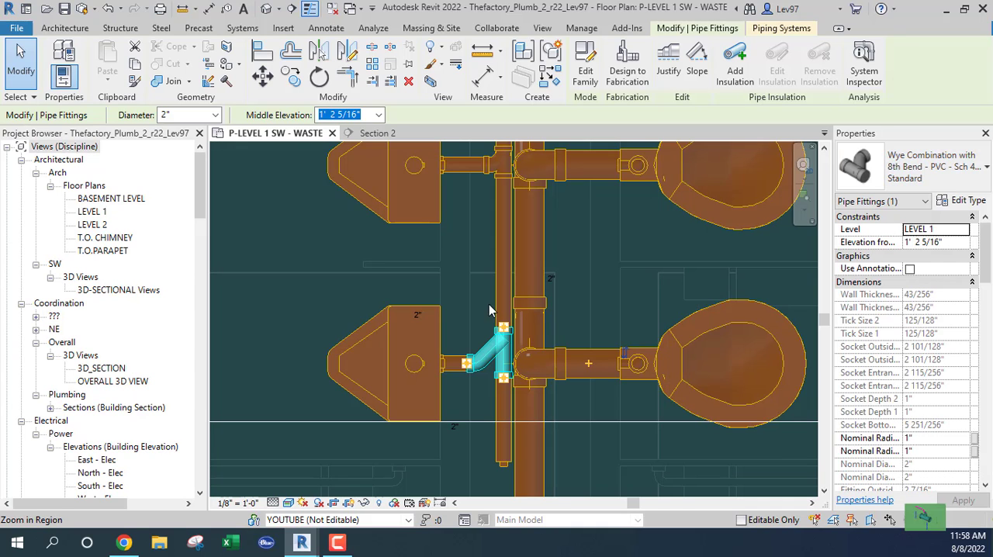
click(313, 315)
Align the urinals' shared 2" pipe run with the centerline of the 4" sanitary main
middle_drag(352, 318, 363, 431)
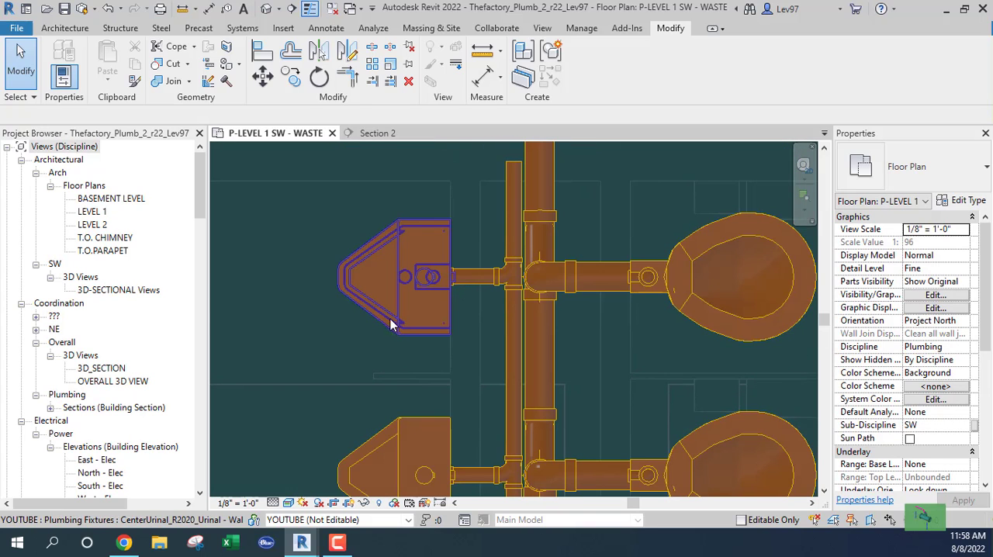
scroll(320, 318, down, 1)
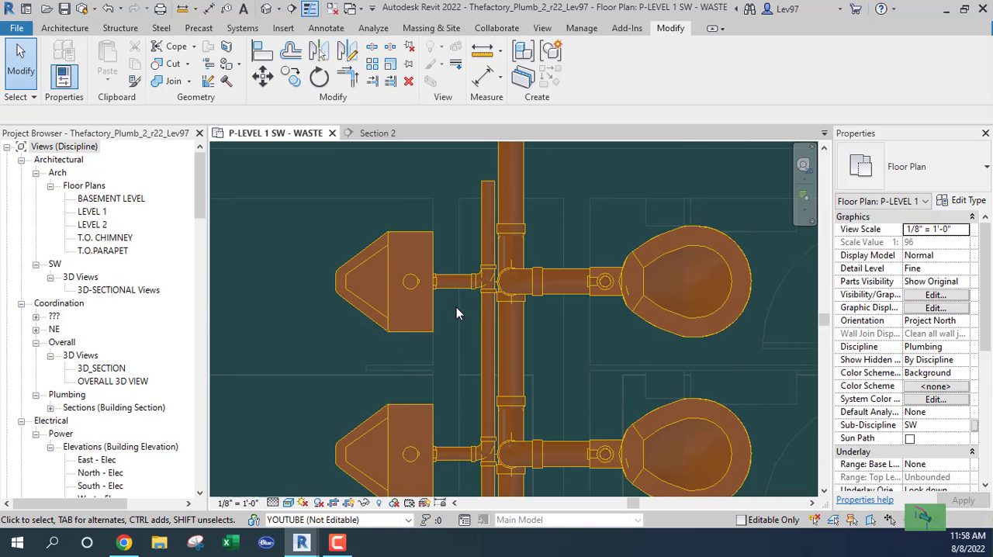
middle_drag(448, 325, 476, 291)
scroll(464, 268, down, 1)
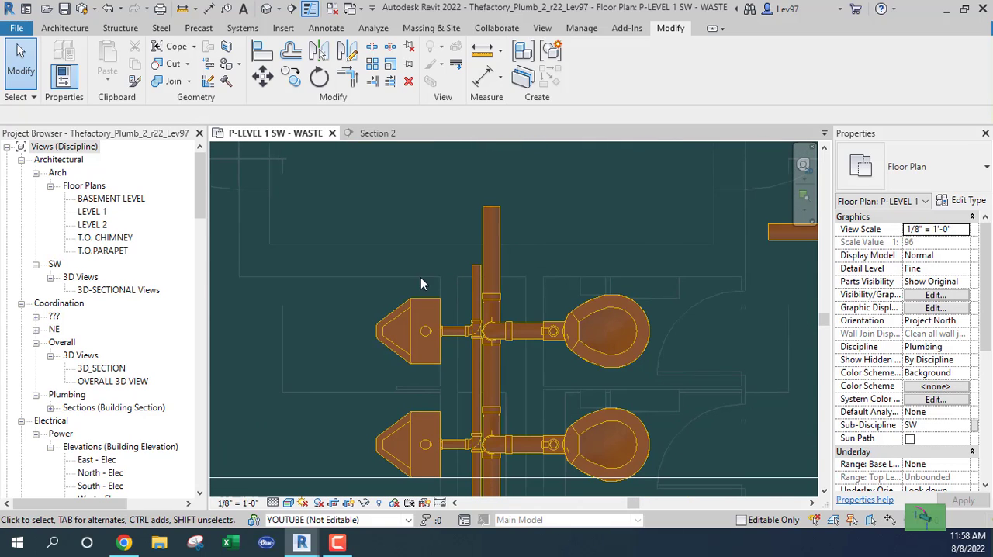
middle_drag(449, 261, 510, 235)
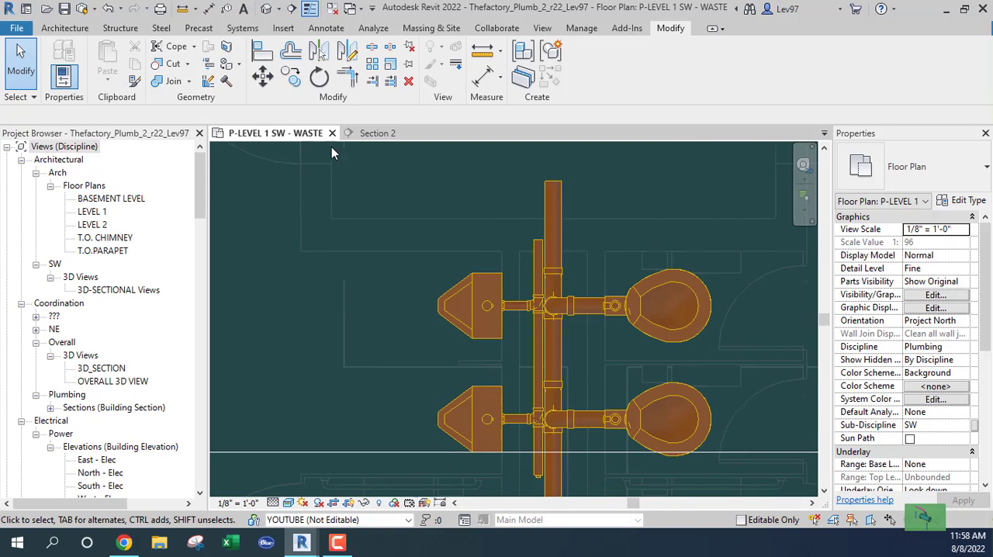
click(264, 53)
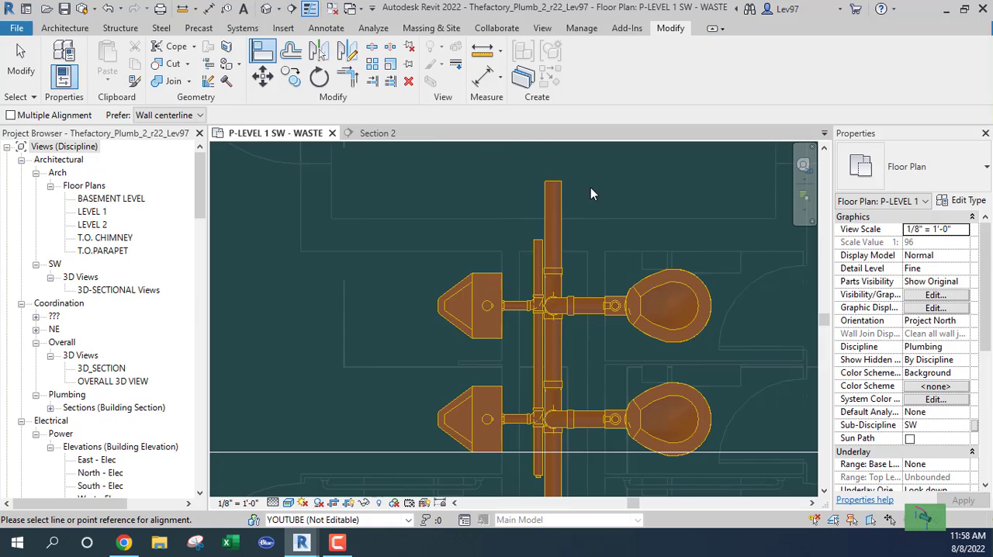
click(554, 220)
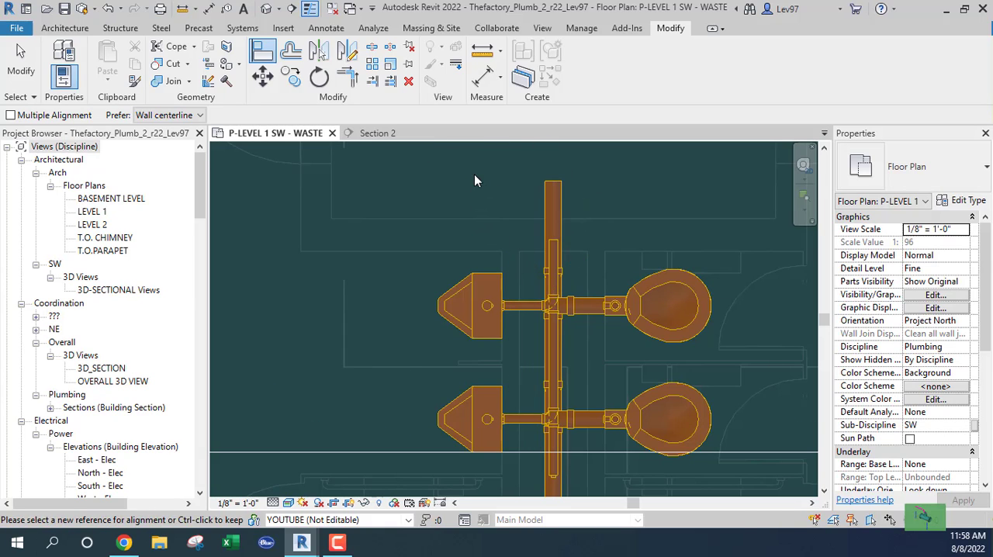
key(Escape)
Extend the 4" sanitary main straight up the plan from its open upper end by about 5'-6"
middle_drag(474, 174, 439, 217)
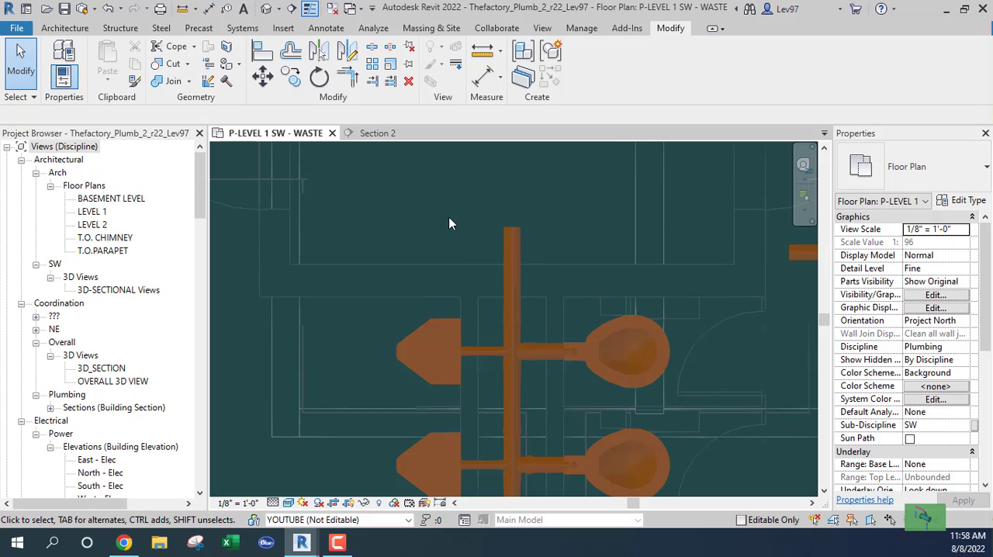
middle_drag(557, 223, 621, 244)
click(589, 268)
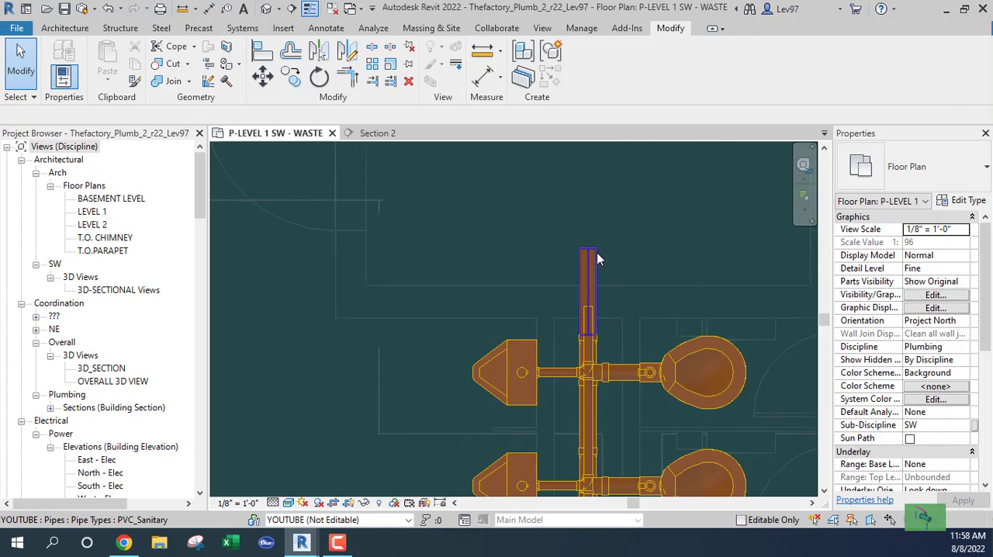
right_click(588, 250)
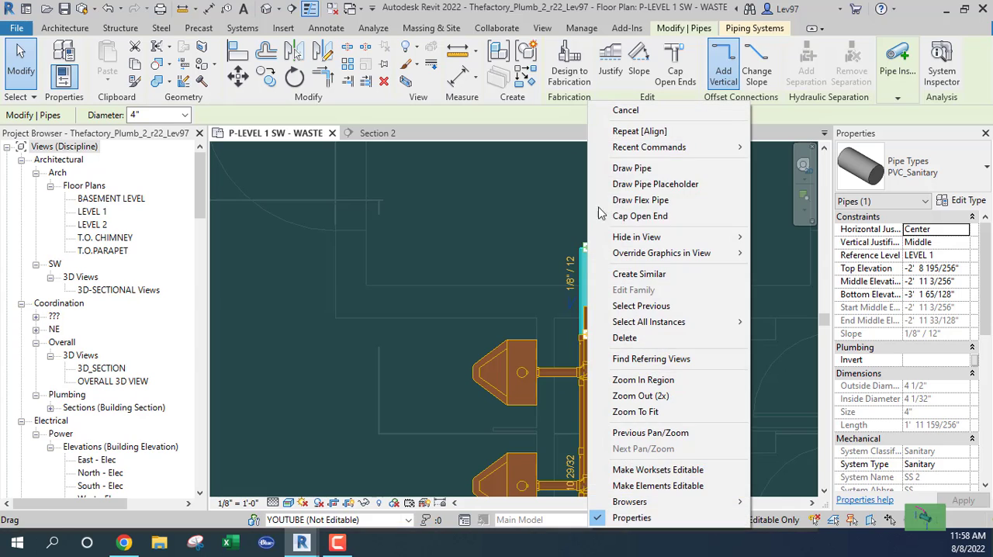
click(609, 165)
middle_drag(587, 208, 587, 375)
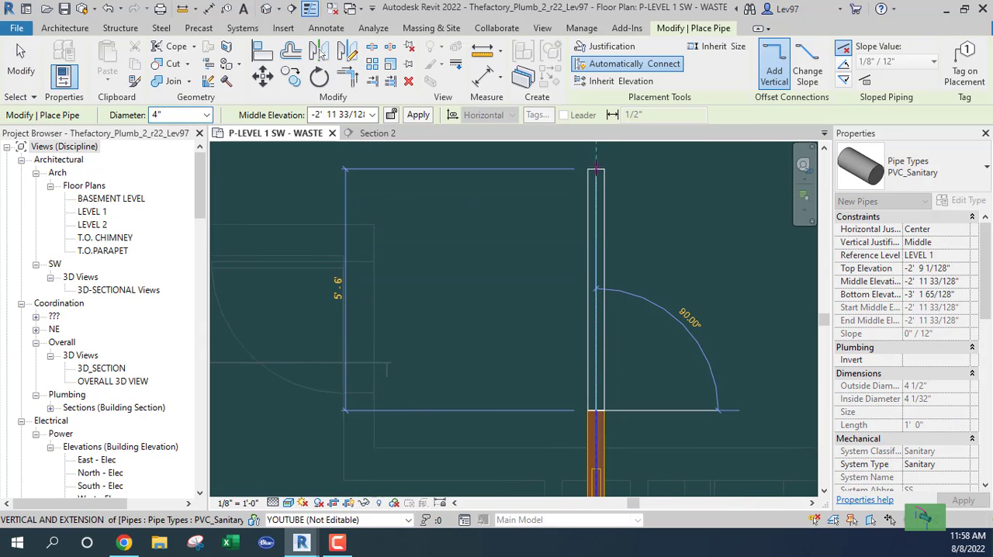
click(595, 166)
key(Escape)
key(Escape)
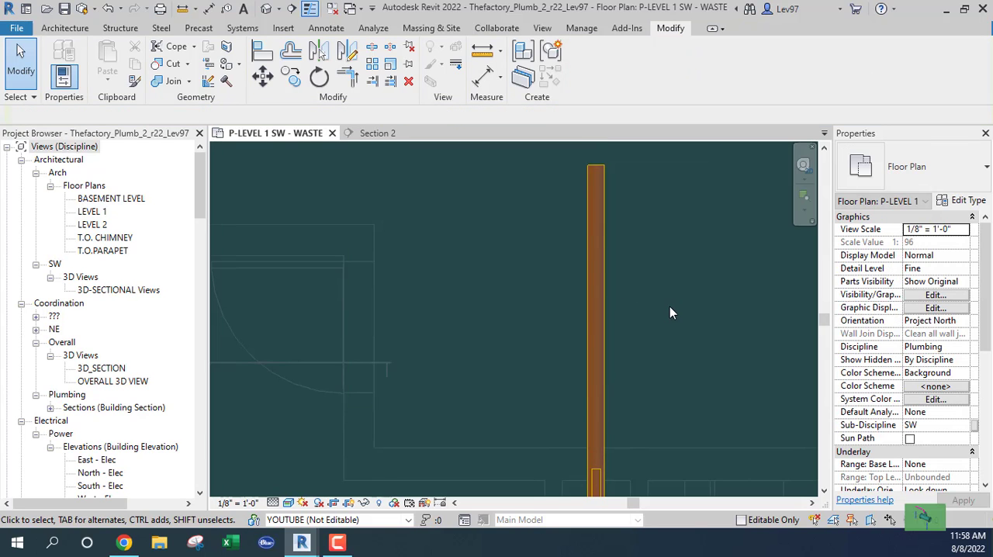
Draw a 2" pipe from the open upper end of the urinal branch up along the 4" main's centerline to connect into it
middle_drag(656, 313, 623, 145)
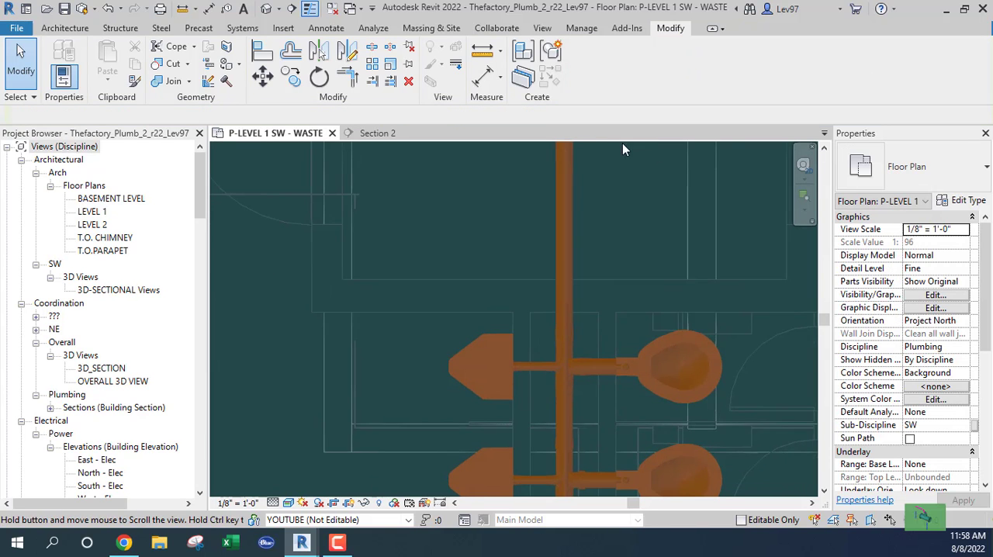
click(563, 310)
scroll(563, 304, up, 3)
scroll(563, 304, up, 1)
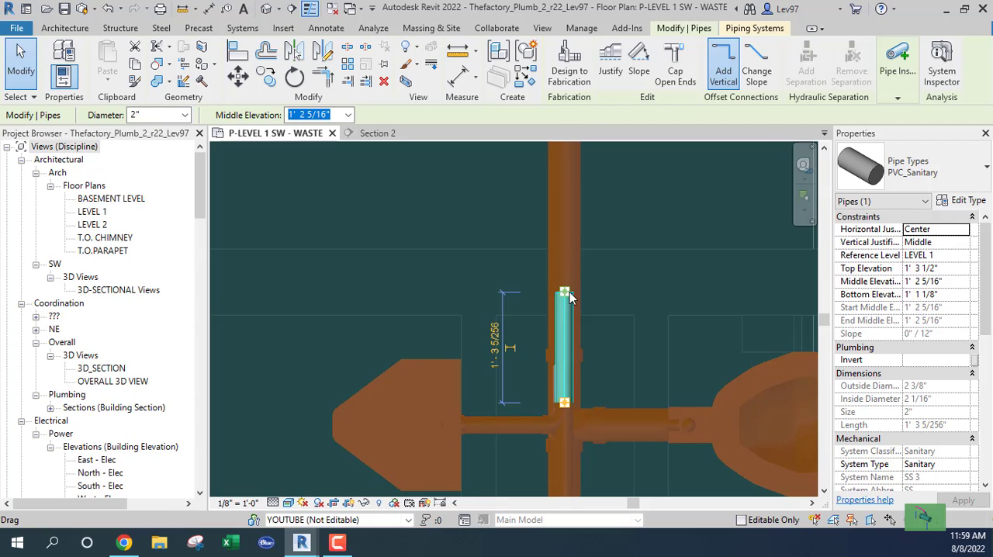
right_click(566, 298)
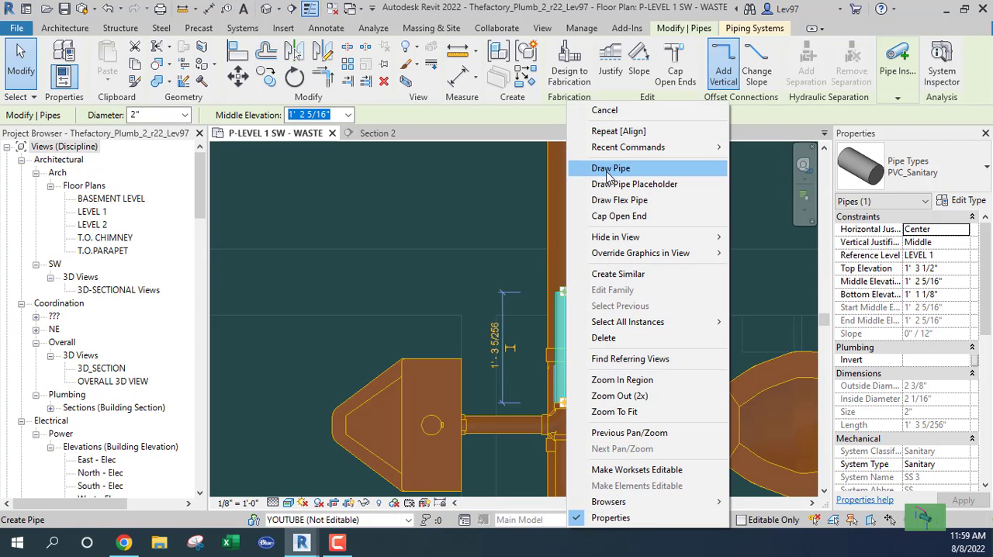
click(597, 168)
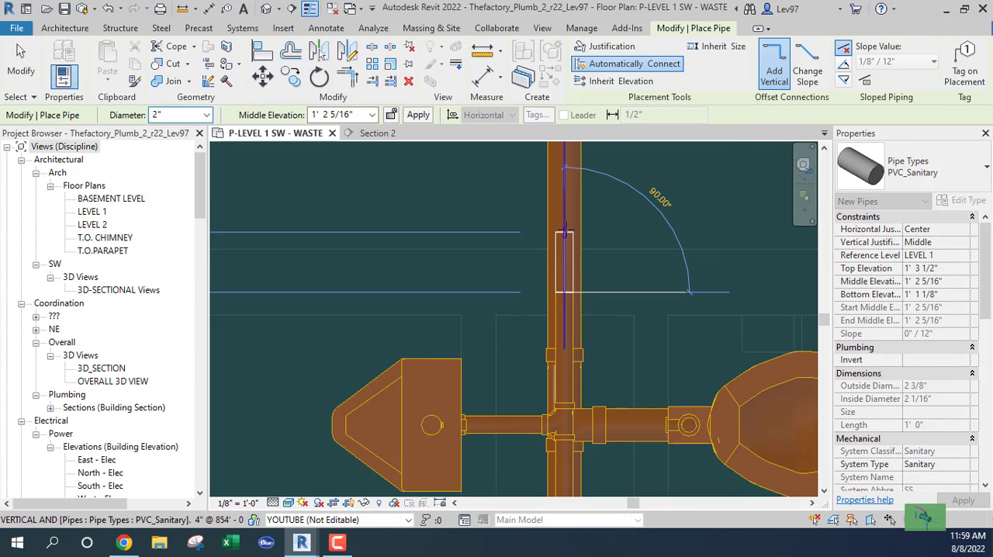
click(565, 230)
key(Escape)
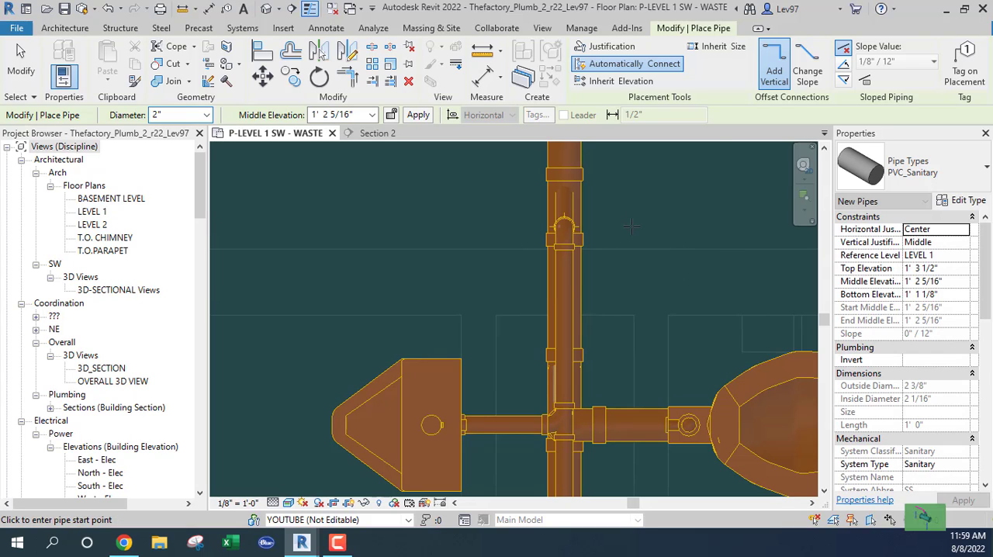
key(Escape)
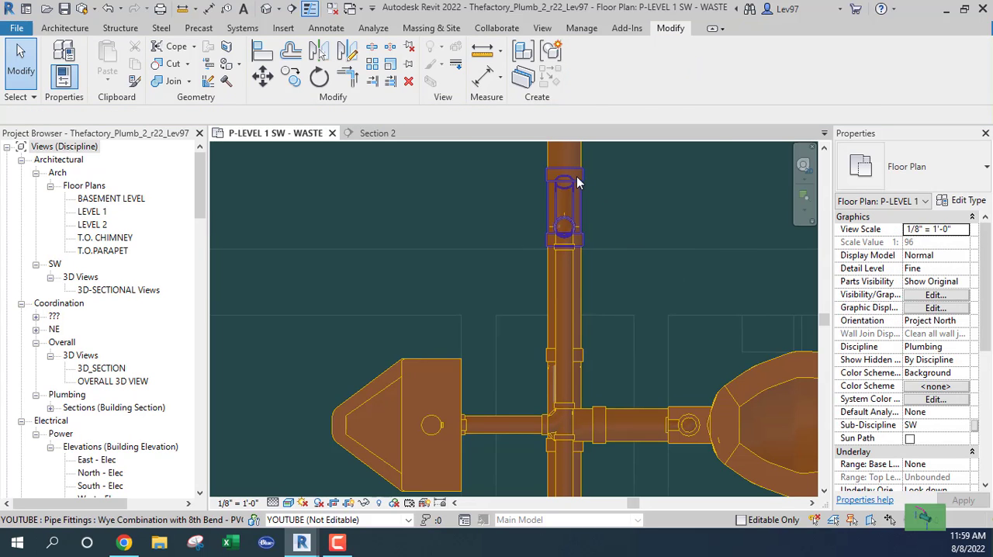
Nudge the wye combination joining the 2" urinal branch to the 4" main down the plan, closer to the upper urinal
click(566, 194)
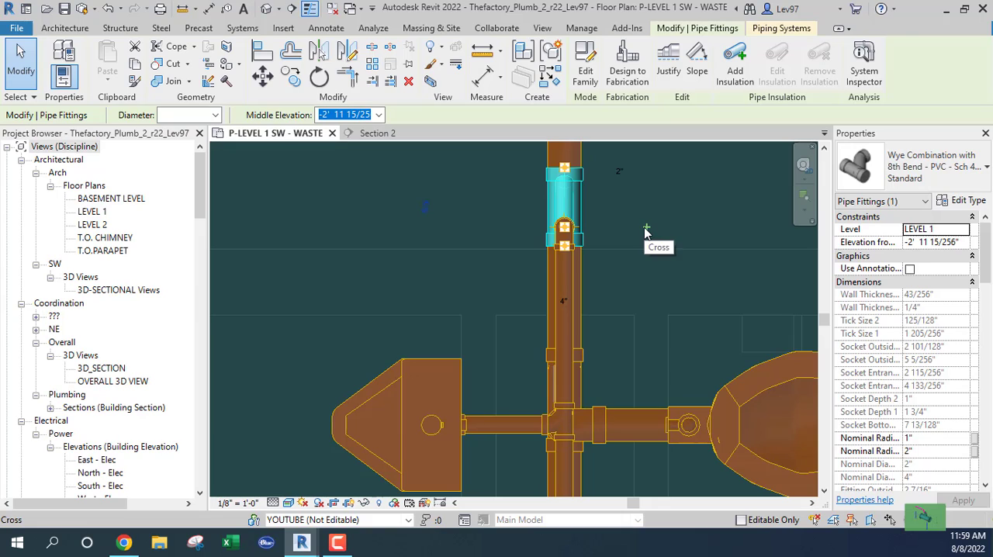
key(Down)
key(Down)
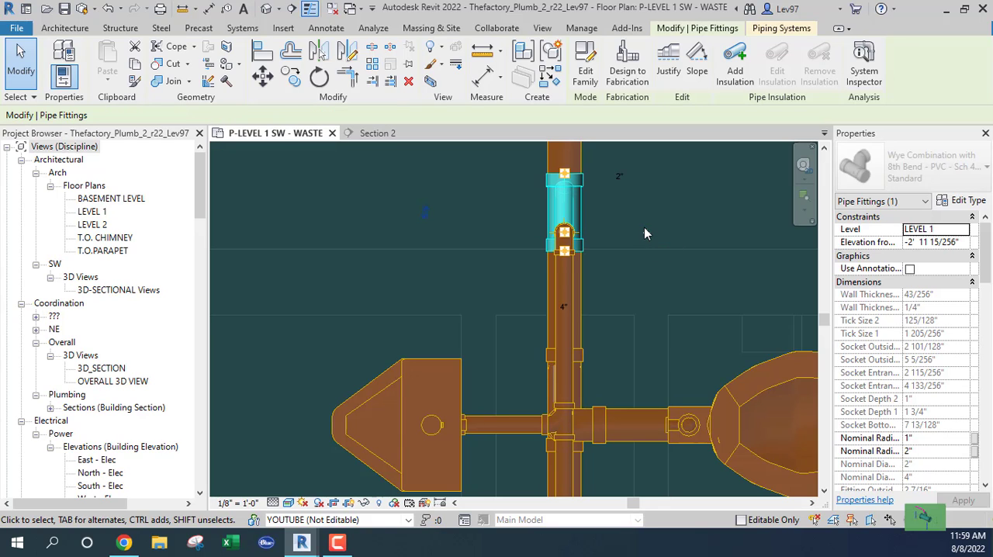
key(Down)
key(Down)
key(Down)
key(Down)
key(Down)
key(Down)
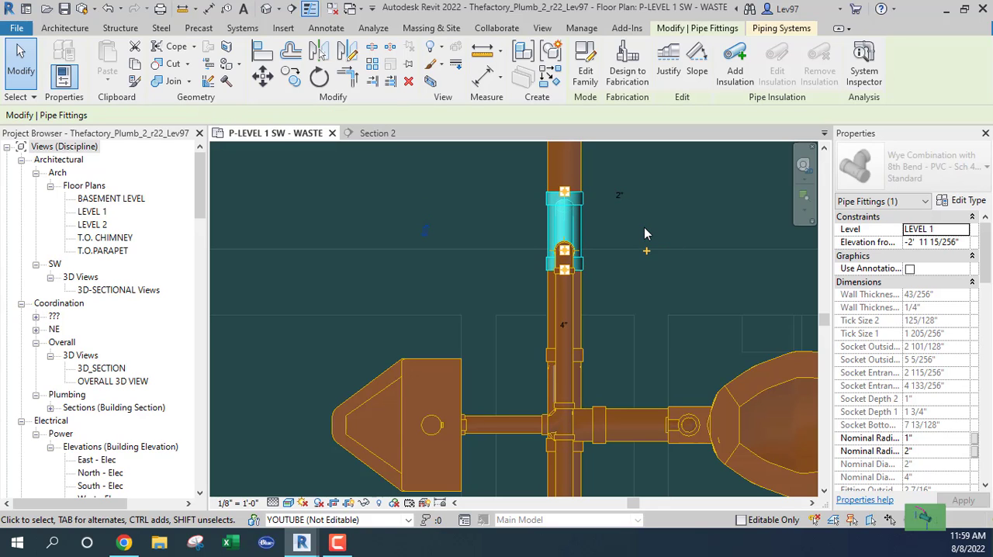
scroll(610, 228, down, 4)
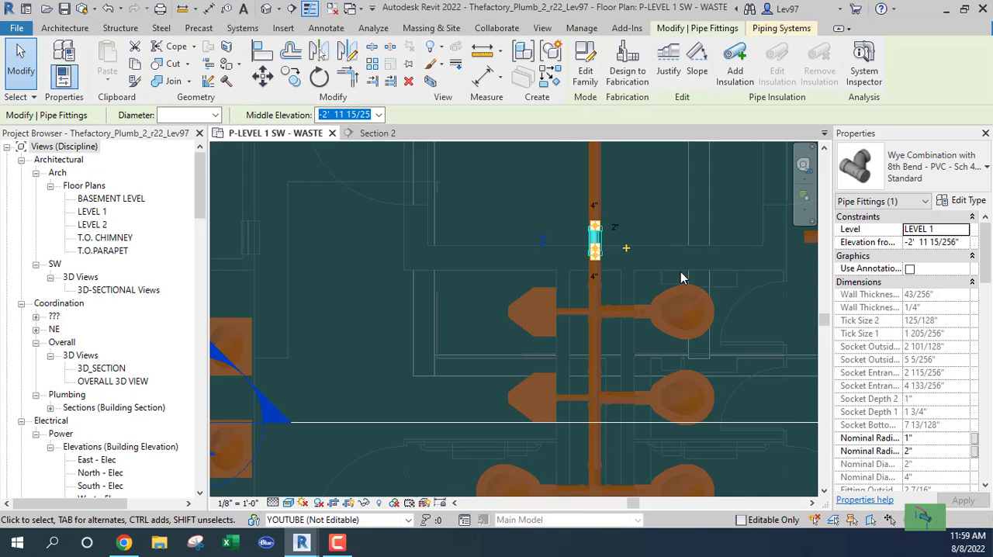
middle_drag(724, 283, 535, 303)
scroll(640, 291, down, 1)
middle_drag(639, 311, 405, 334)
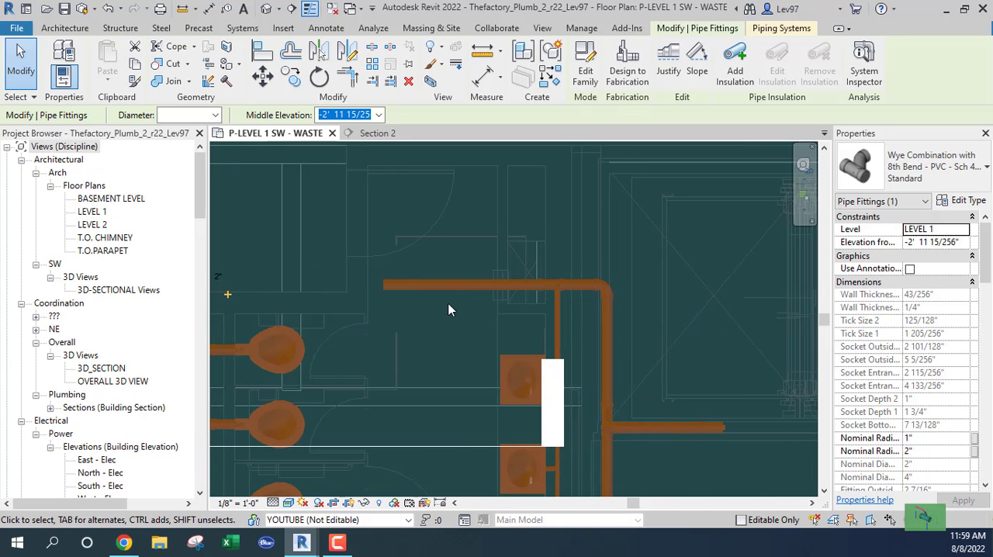
middle_drag(586, 316, 706, 239)
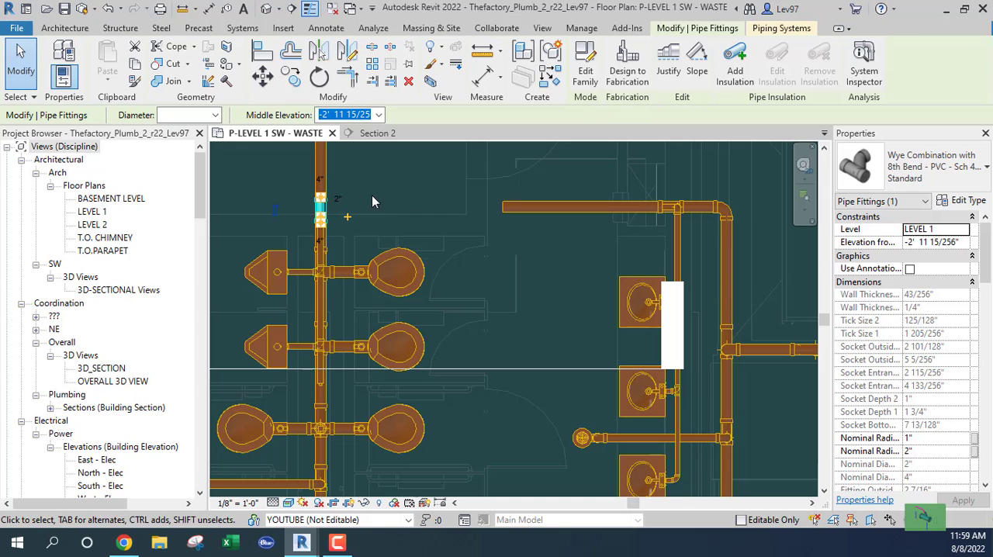
middle_drag(371, 201, 550, 201)
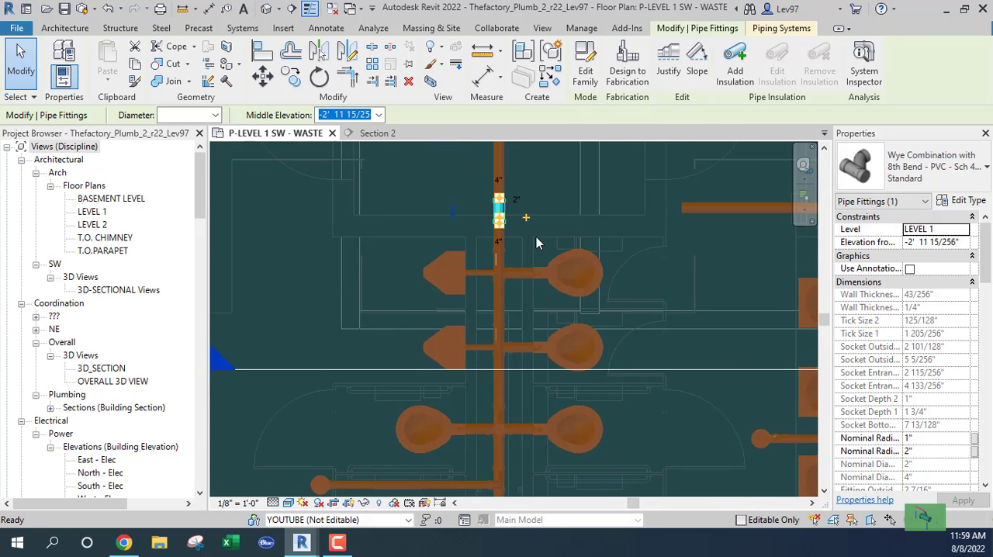
scroll(536, 236, up, 3)
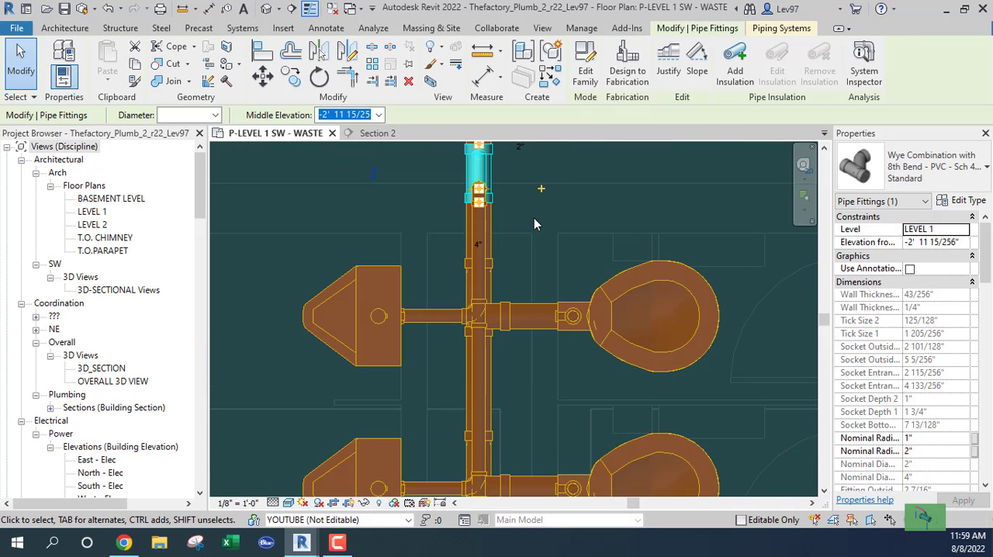
key(Down)
key(Down)
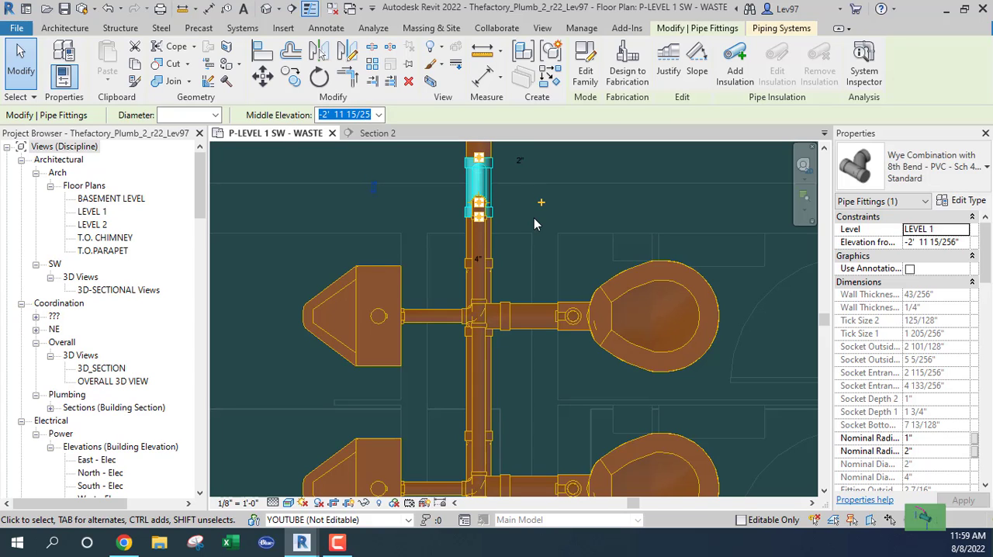
key(Down)
key(Escape)
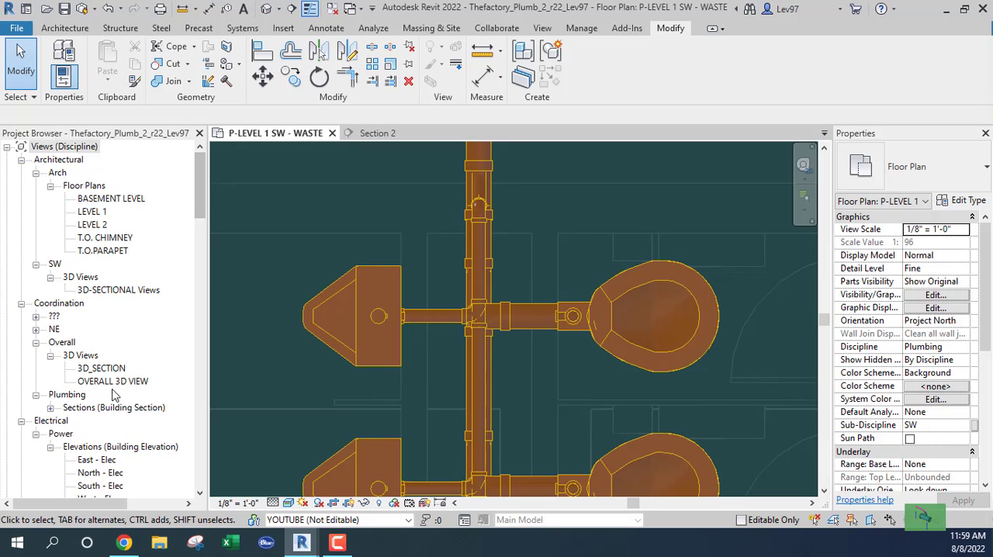
Examine the urinals' branch piping and its drop into the 4" main in OVERALL 3D VIEW, and return to the P-LEVEL 1 SW - WASTE plan
click(294, 308)
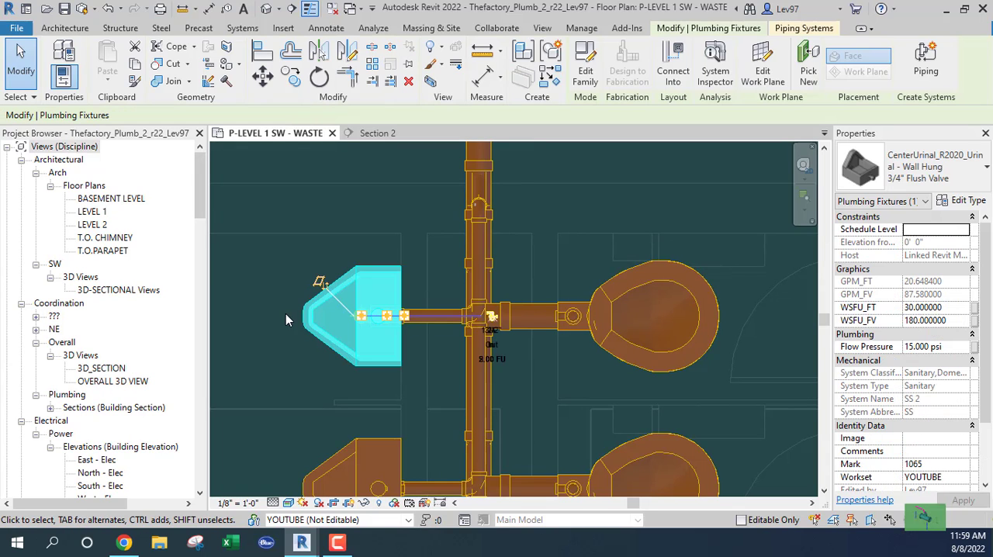
double_click(111, 381)
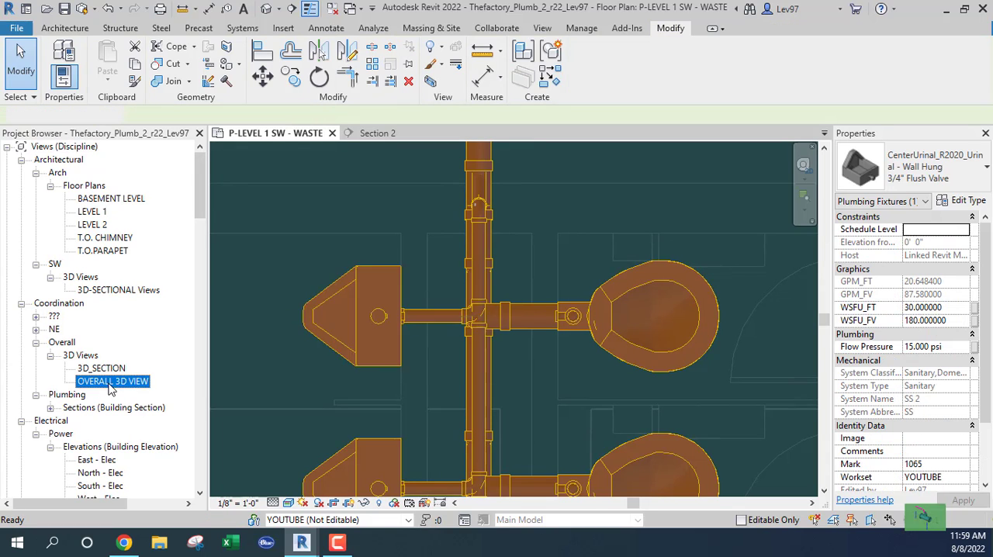
scroll(502, 228, up, 5)
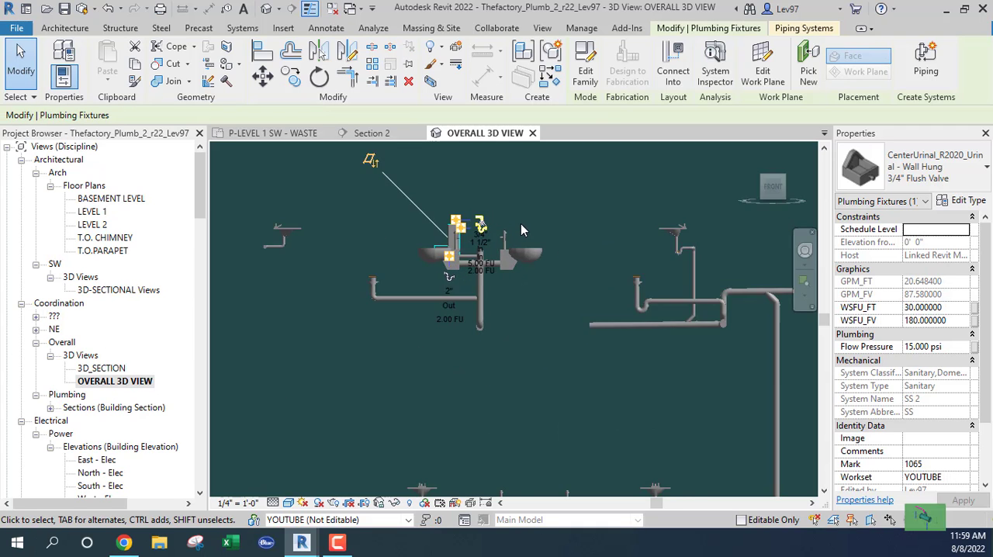
shift+middle_drag(523, 251, 550, 426)
shift+middle_drag(488, 439, 457, 345)
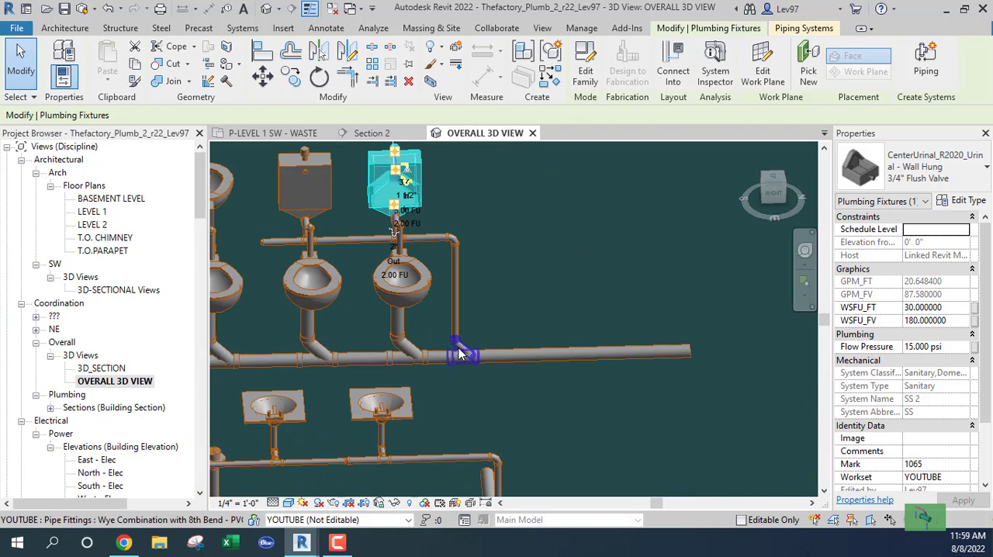
middle_drag(549, 260, 674, 275)
shift+middle_drag(347, 285, 469, 304)
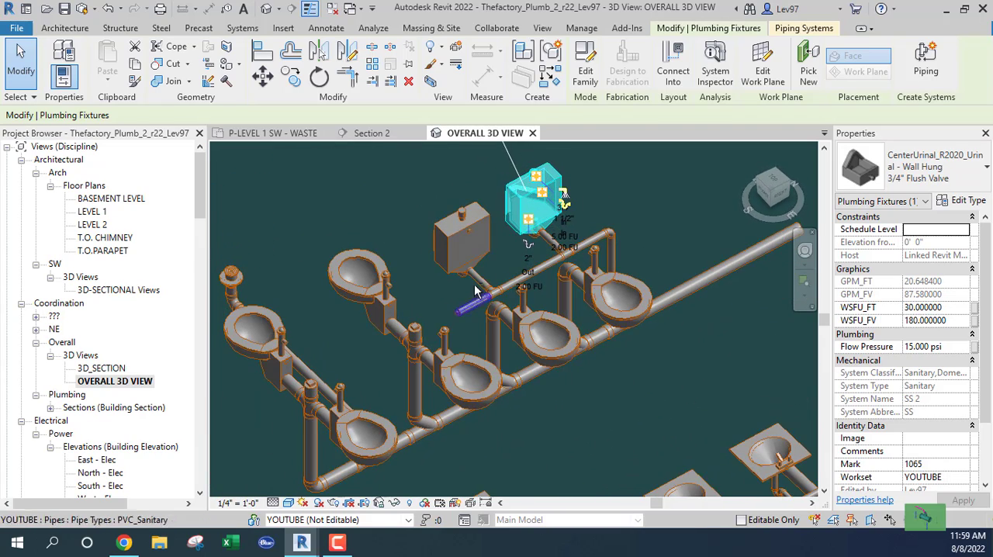
scroll(474, 298, up, 5)
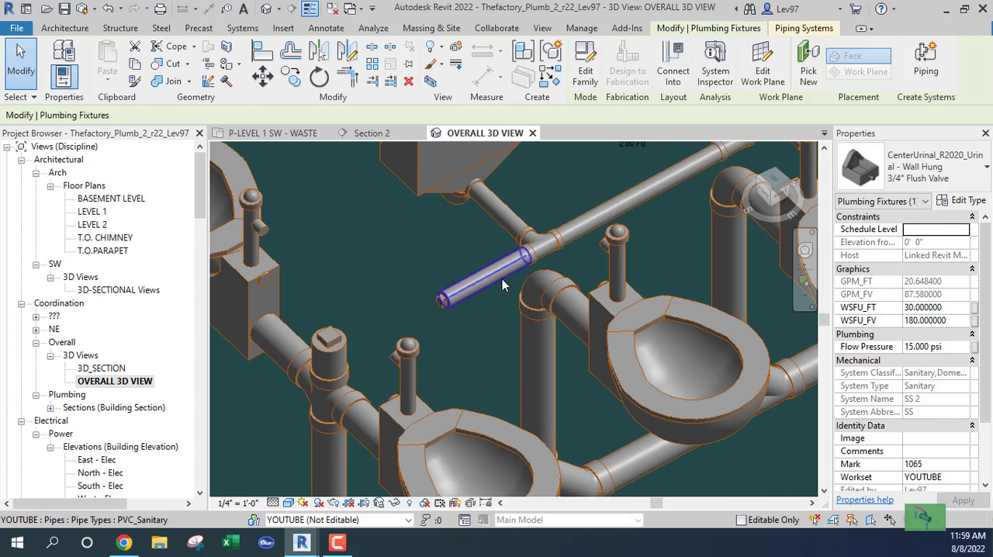
scroll(439, 305, down, 5)
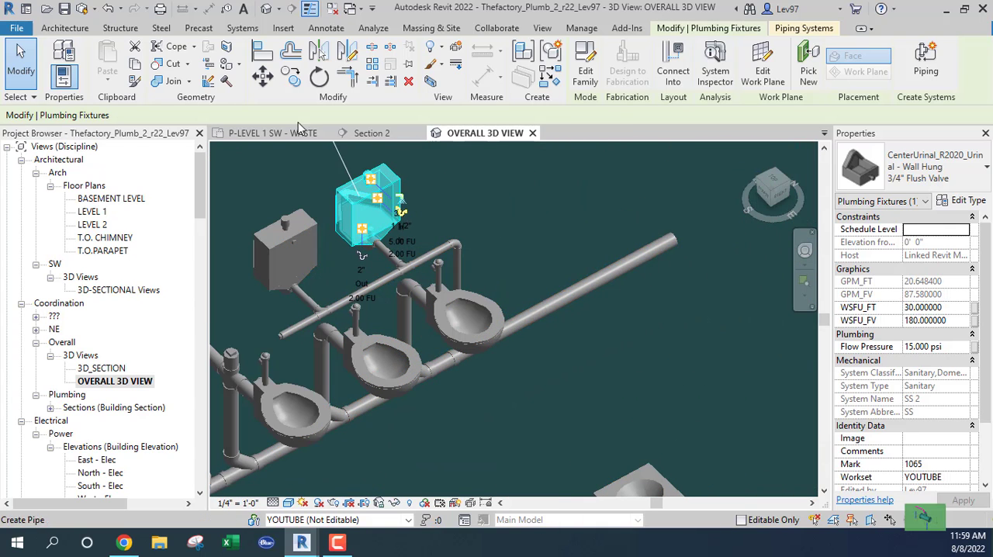
click(283, 136)
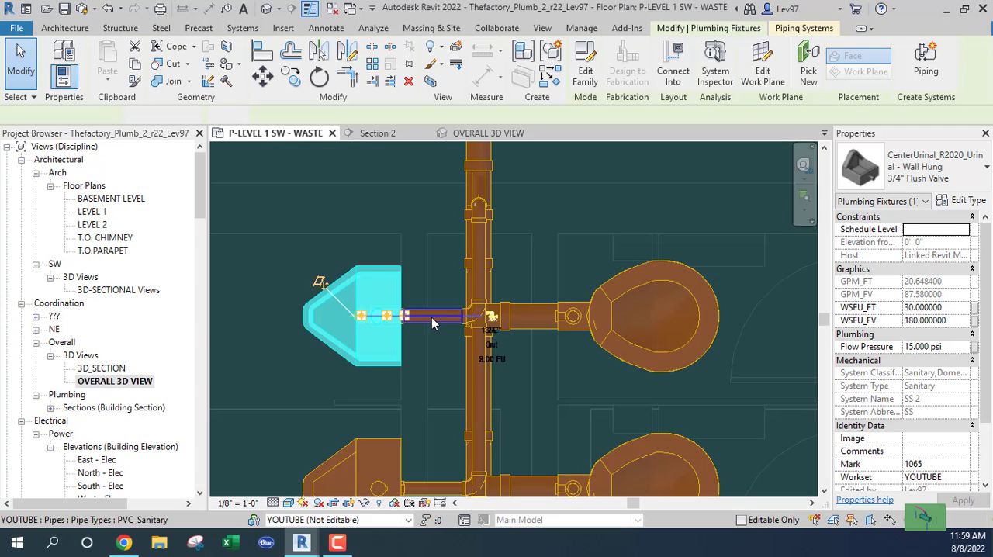
Nudge the plug on the lower end of the 2" urinal branch up the plan, closer to the lower urinal's connection
middle_drag(440, 374, 443, 163)
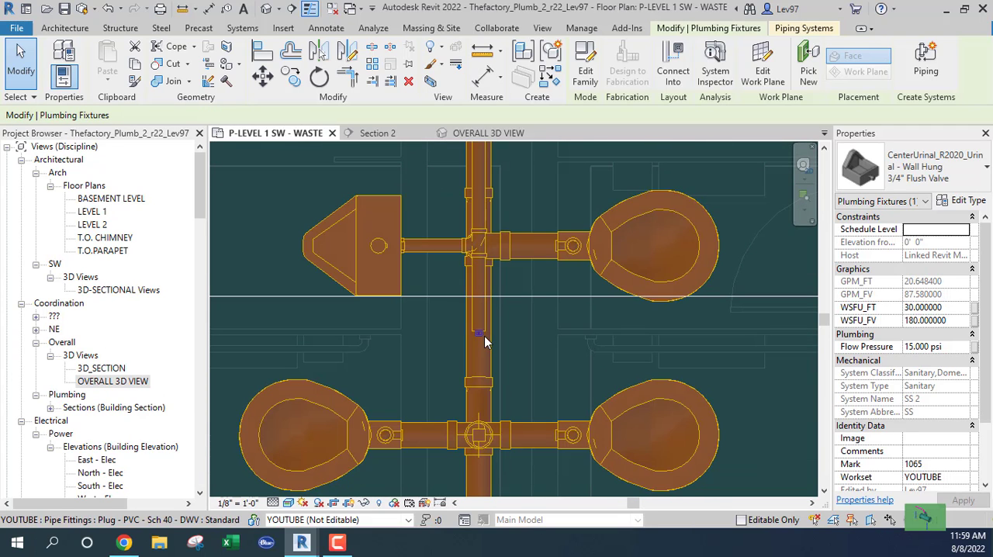
click(481, 333)
click(504, 346)
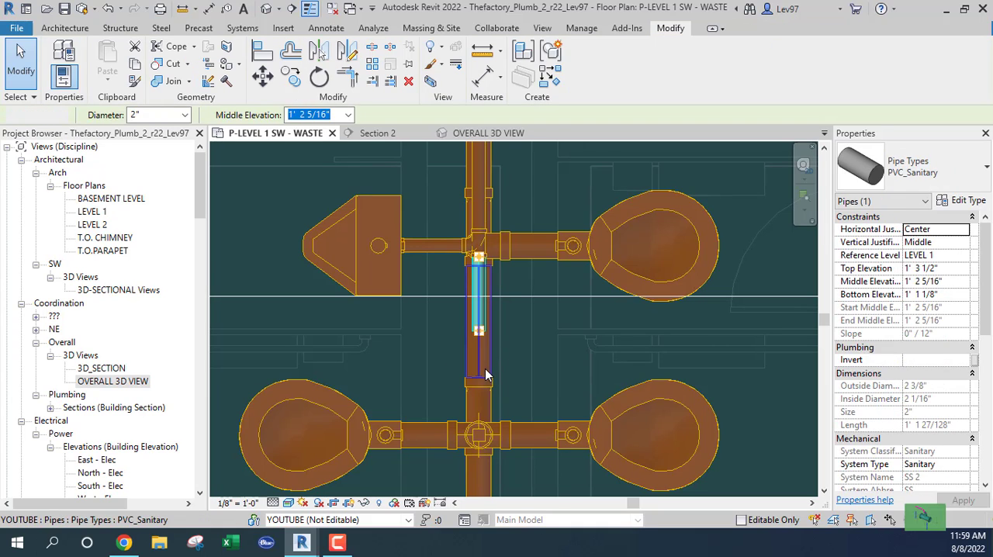
click(479, 353)
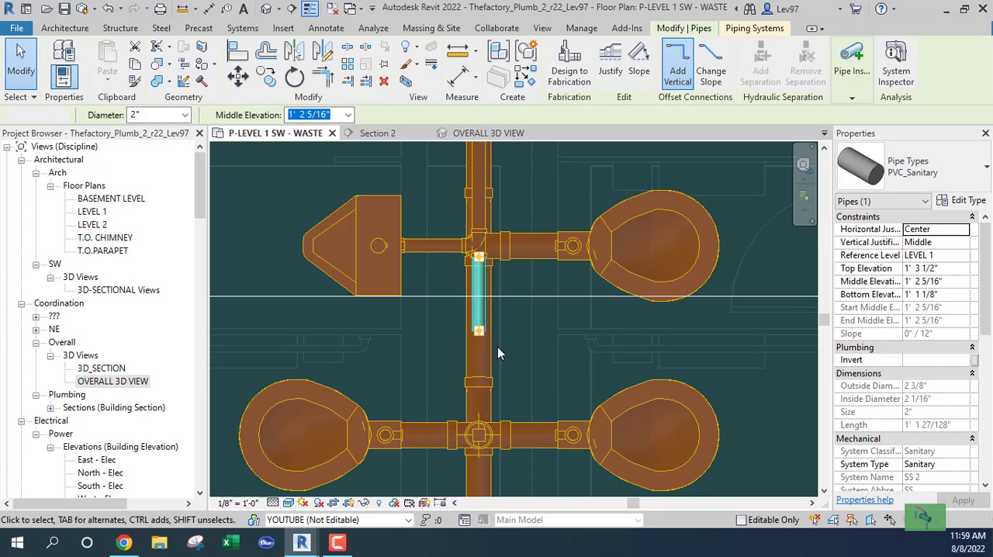
click(498, 347)
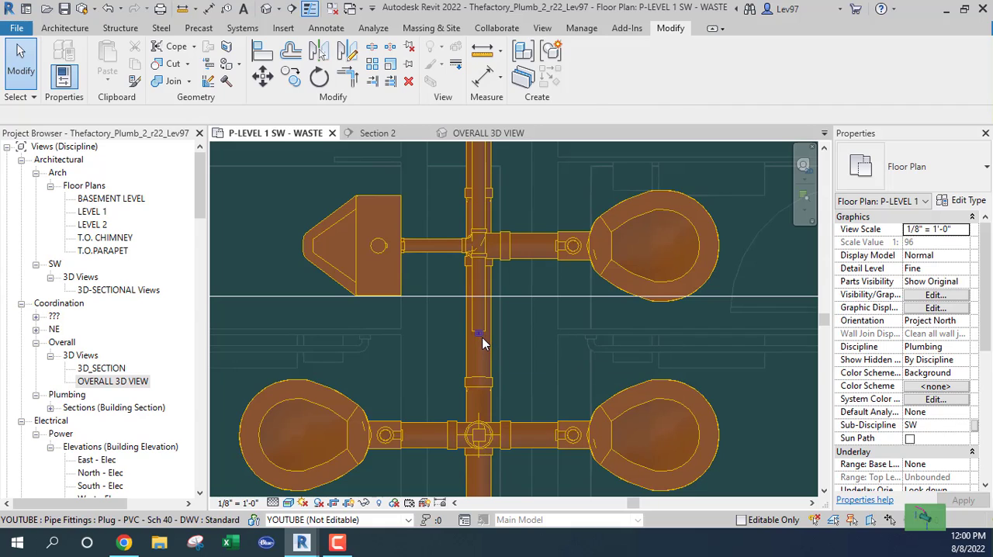
click(480, 332)
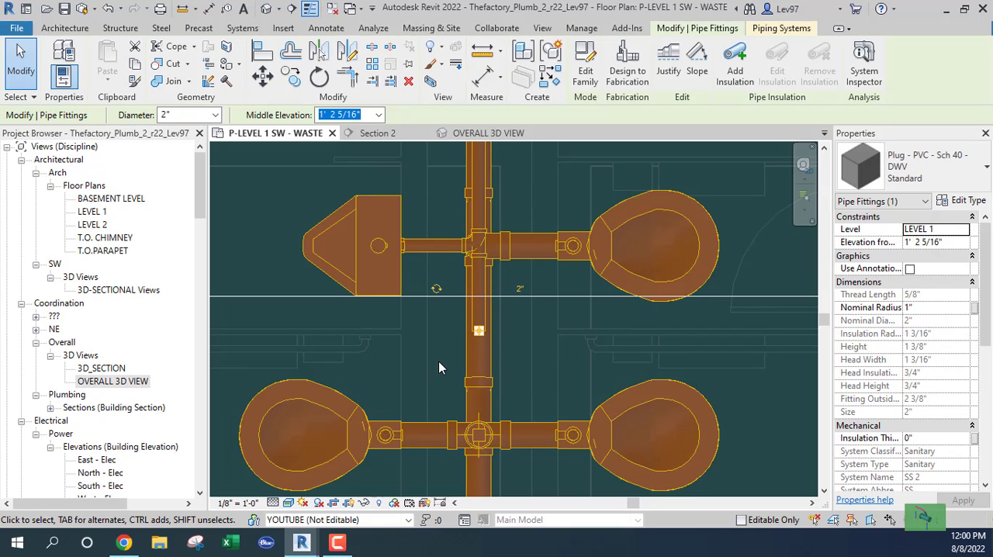
key(Up)
key(Up)
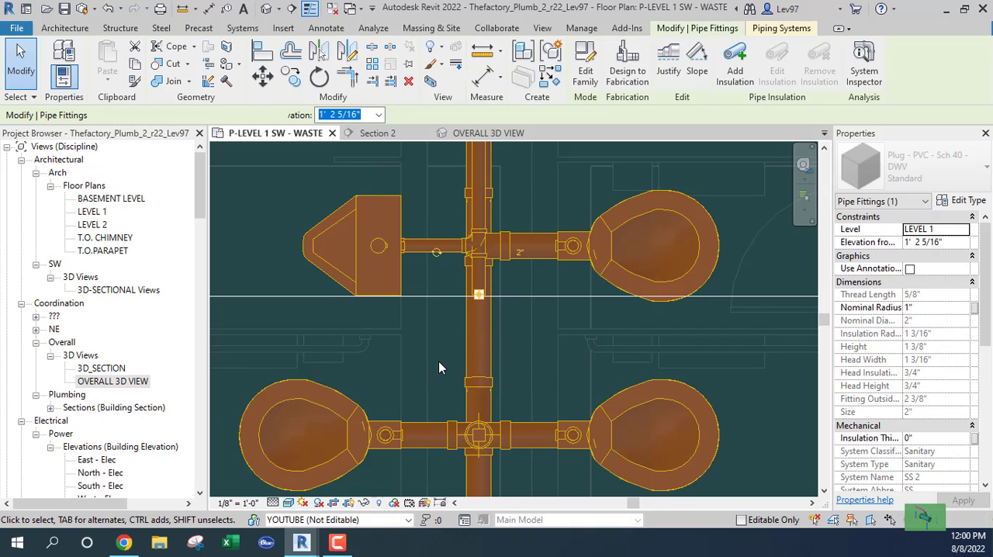
key(Up)
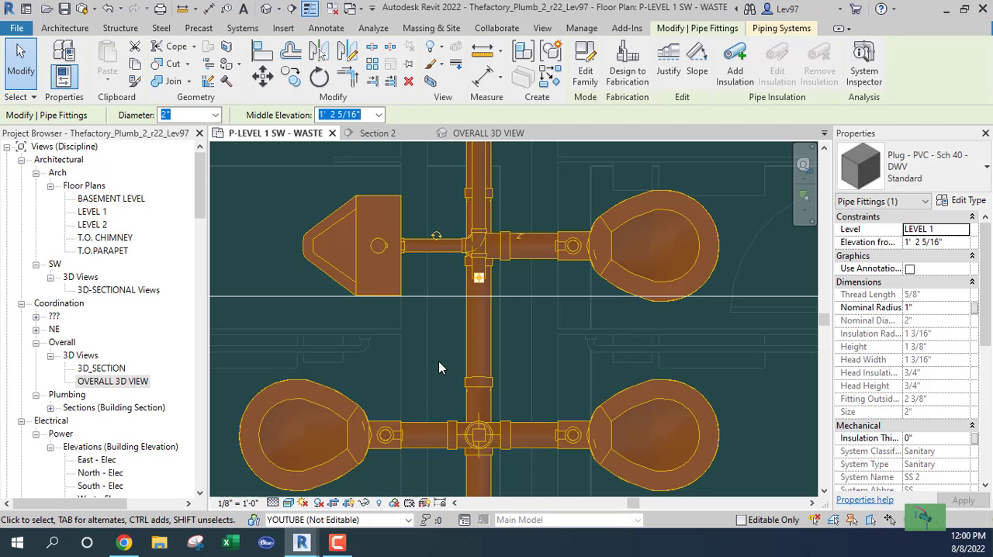
key(Escape)
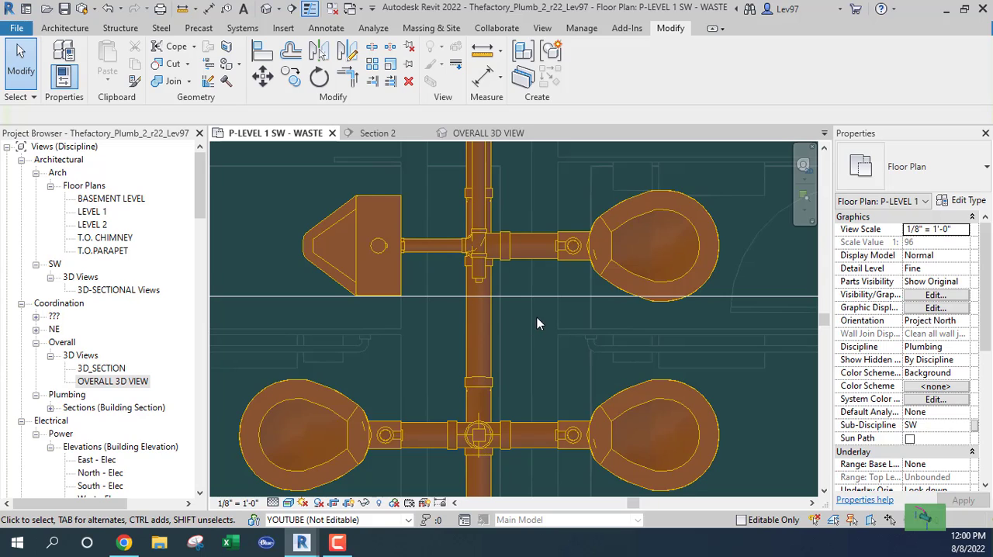
Nudge the vertical 4" sanitary main beside the lavatory group sideways in small increments, closer to the lavatories' branch pipe
middle_drag(537, 324, 579, 416)
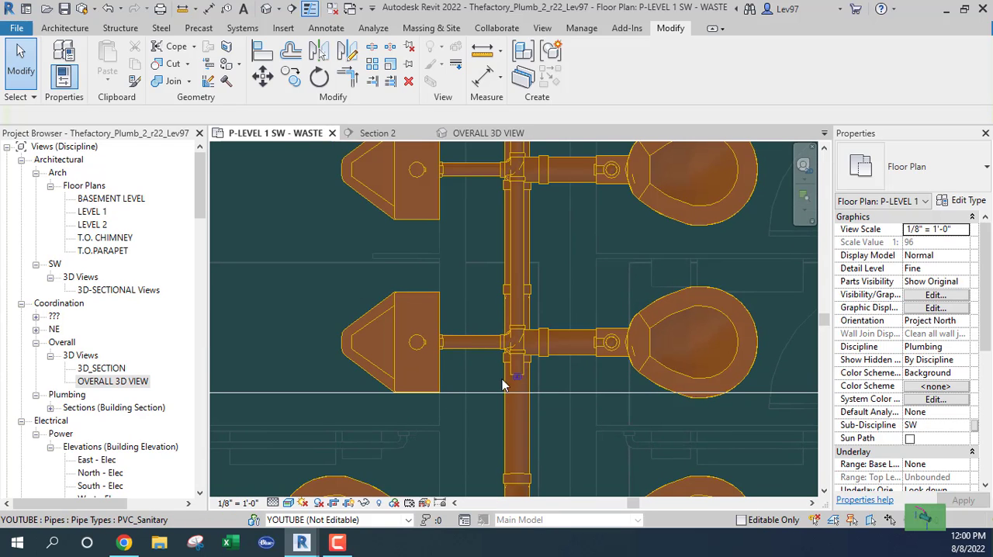
scroll(498, 282, down, 2)
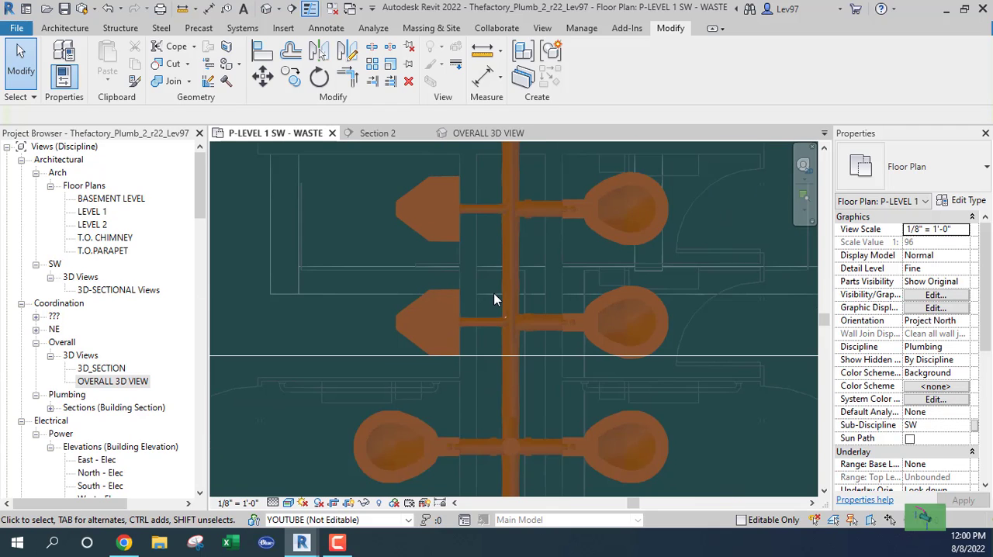
middle_drag(503, 165, 498, 443)
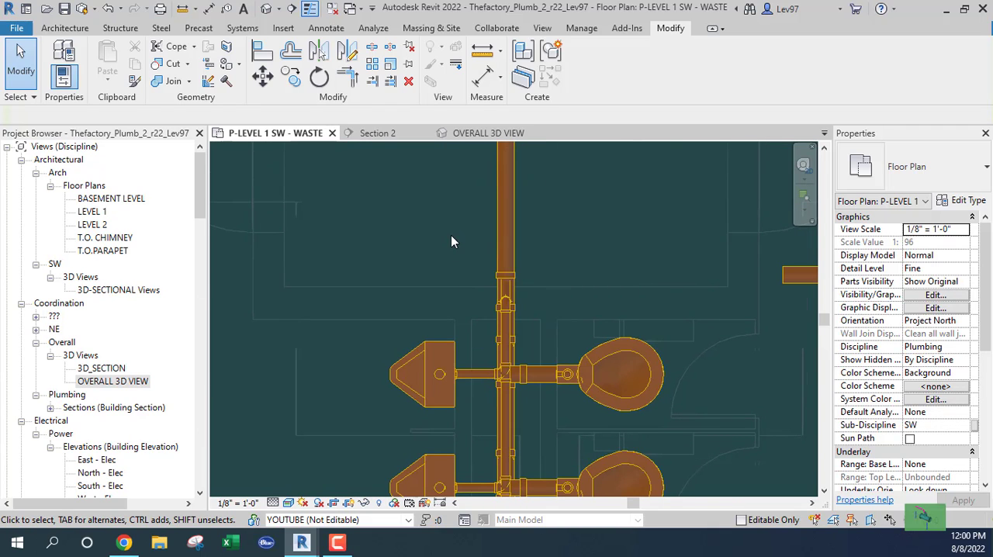
middle_drag(456, 268, 355, 296)
scroll(431, 366, down, 3)
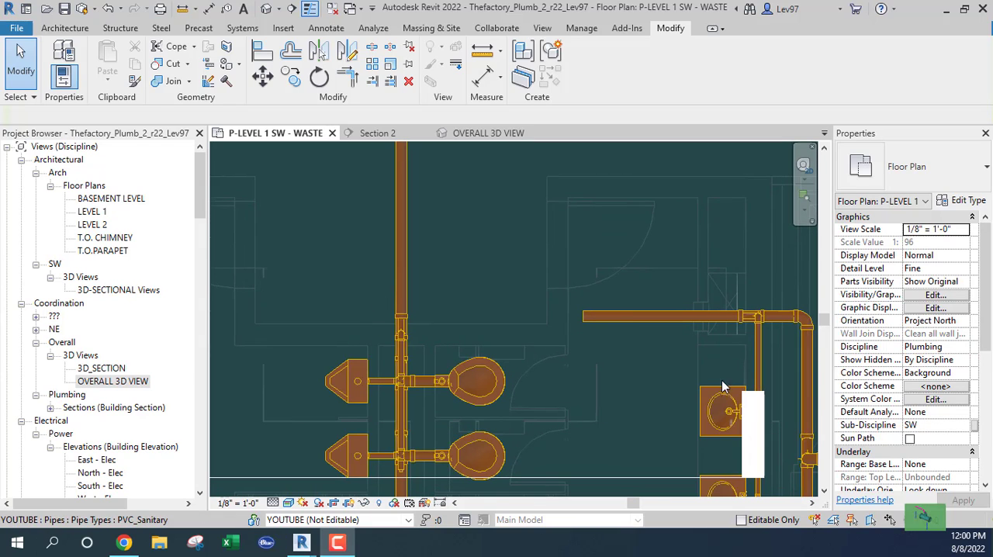
scroll(489, 275, down, 2)
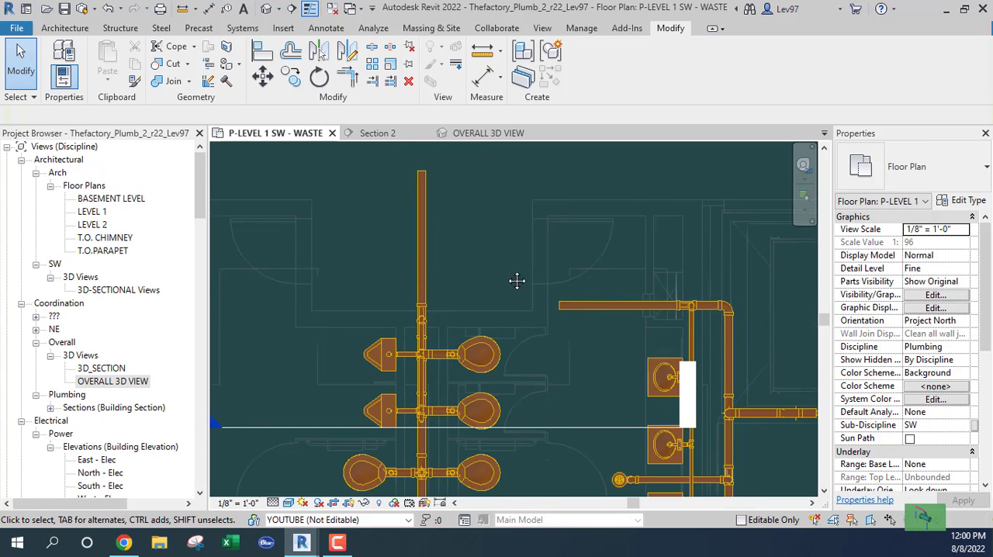
middle_drag(517, 281, 351, 190)
scroll(614, 275, up, 2)
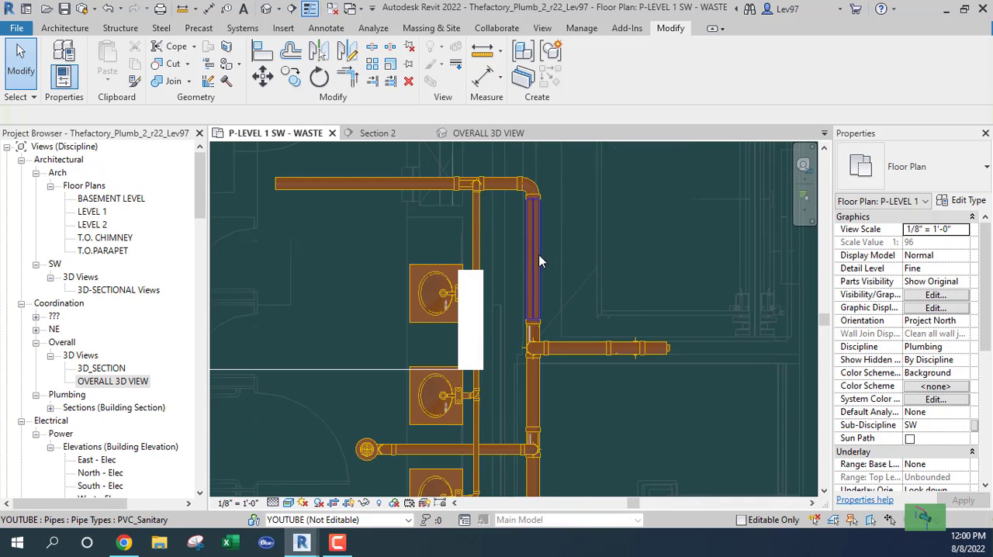
click(538, 254)
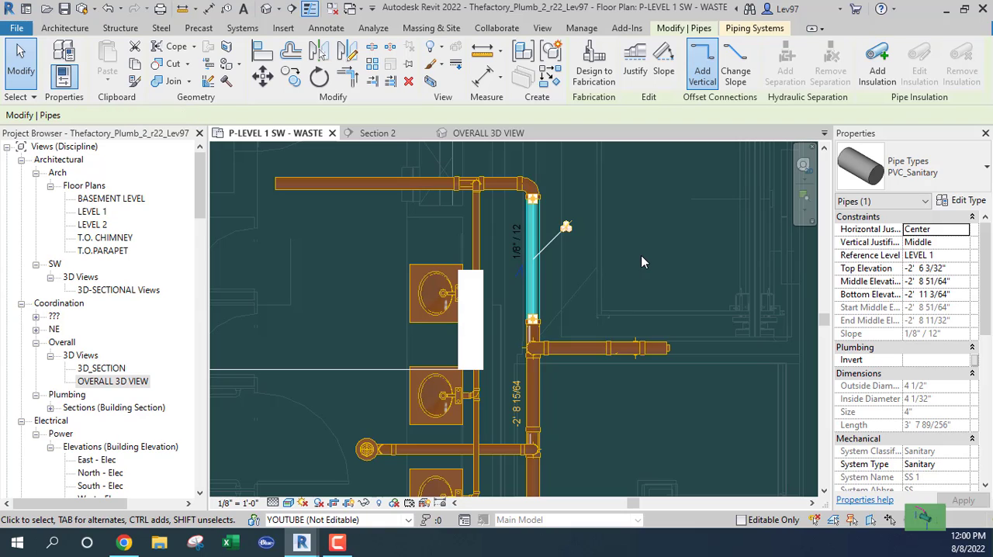
key(Left)
key(Left)
key(Left)
key(Left)
key(Left)
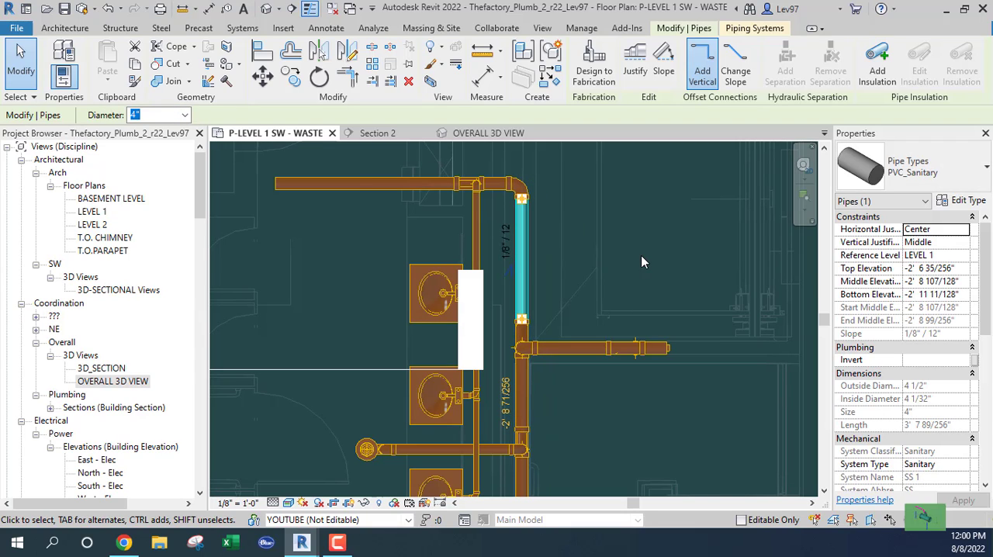
key(Left)
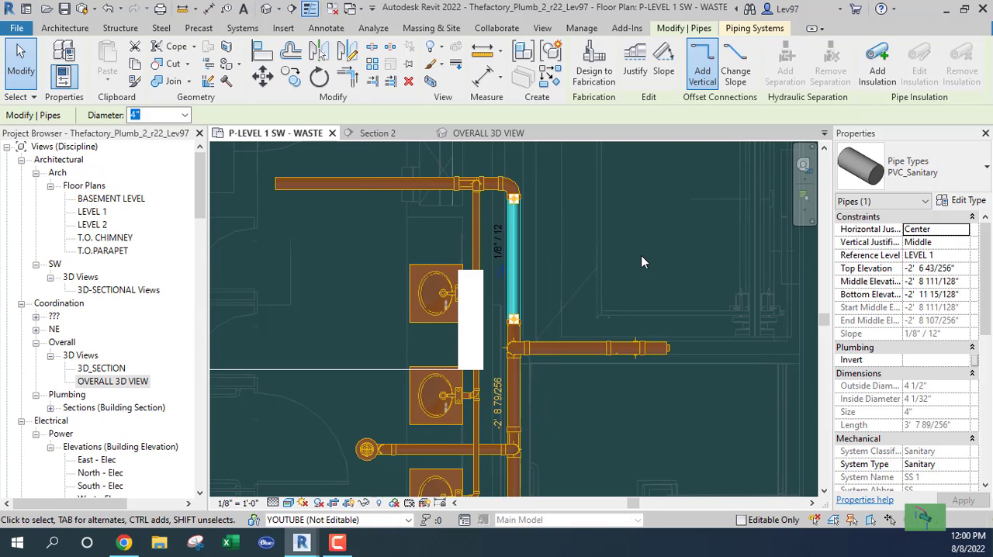
key(Left)
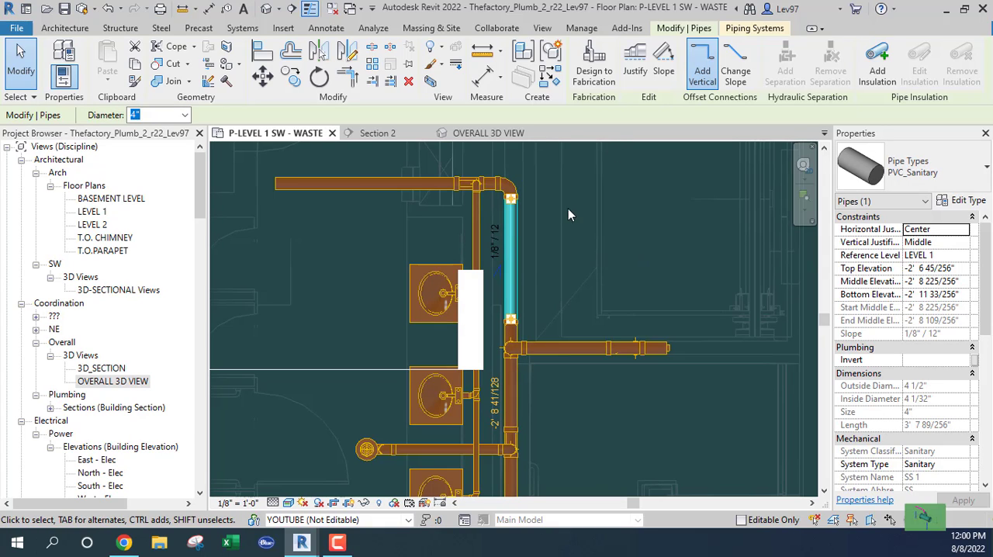
Cap the open lower end of the vertical 4" main beside the lavatory group
middle_drag(531, 261, 593, 215)
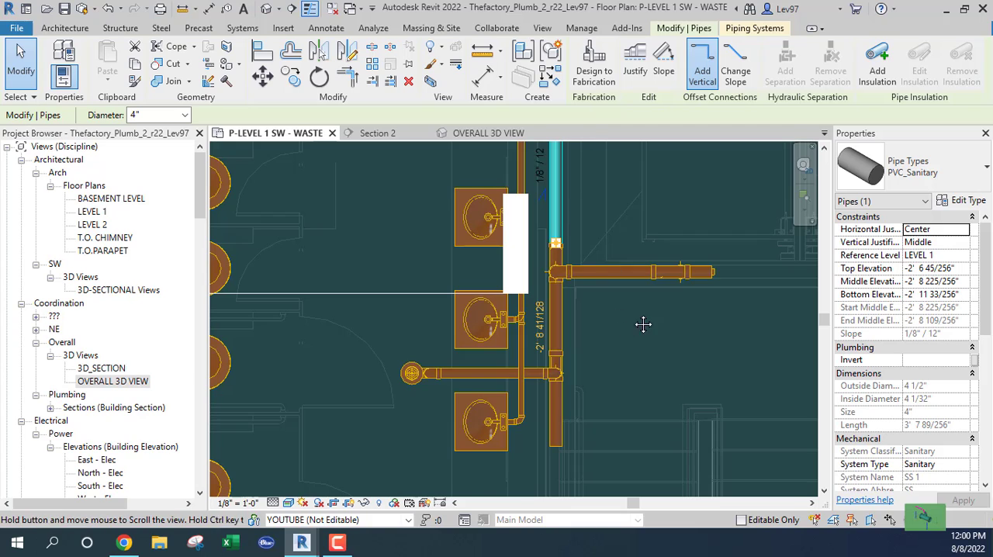
middle_drag(643, 326, 640, 271)
scroll(597, 305, down, 1)
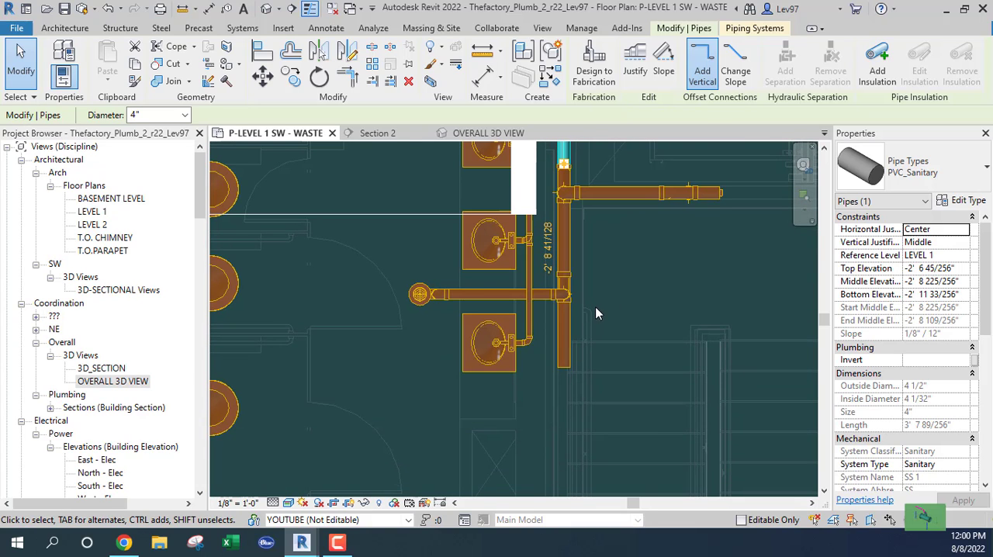
scroll(593, 309, down, 1)
click(578, 328)
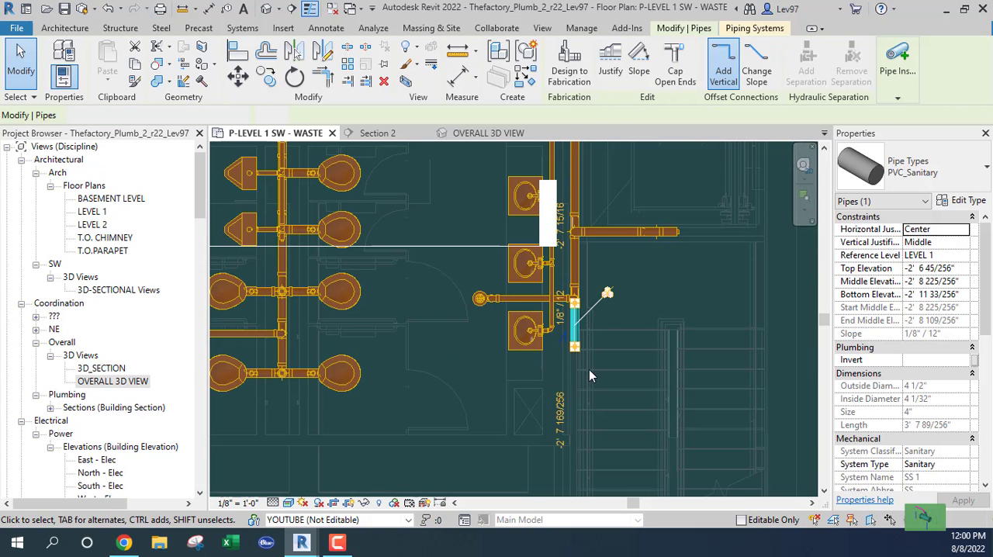
click(677, 74)
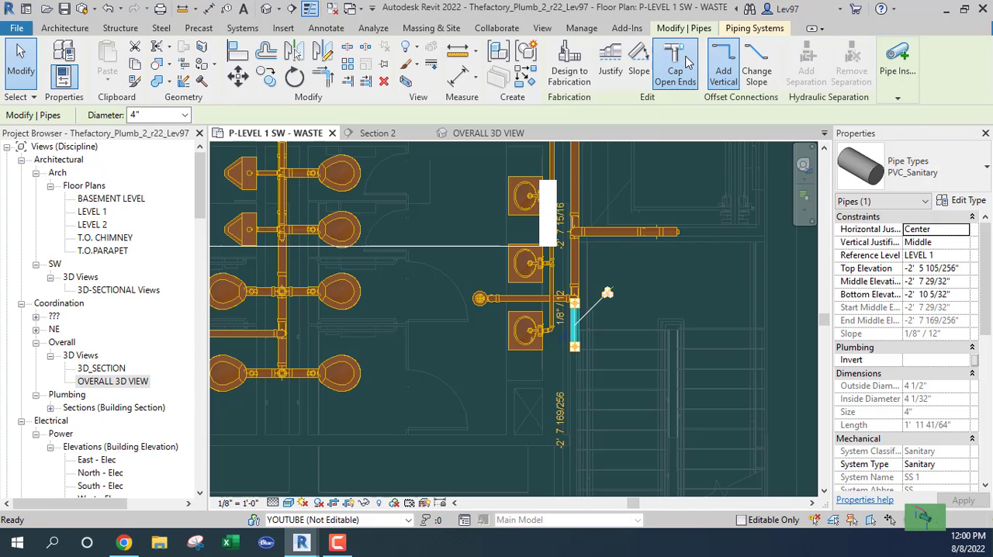
click(636, 303)
Compare the elevations and slopes of the horizontal 4" pipe from the lavatory group and the vertical 4" main serving the urinals
middle_drag(629, 302, 698, 368)
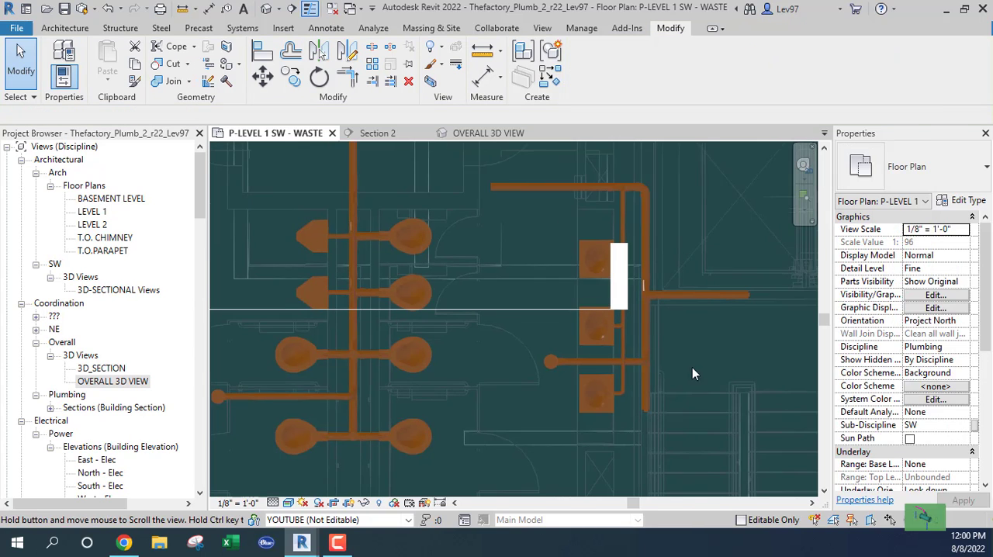
middle_drag(581, 255, 716, 294)
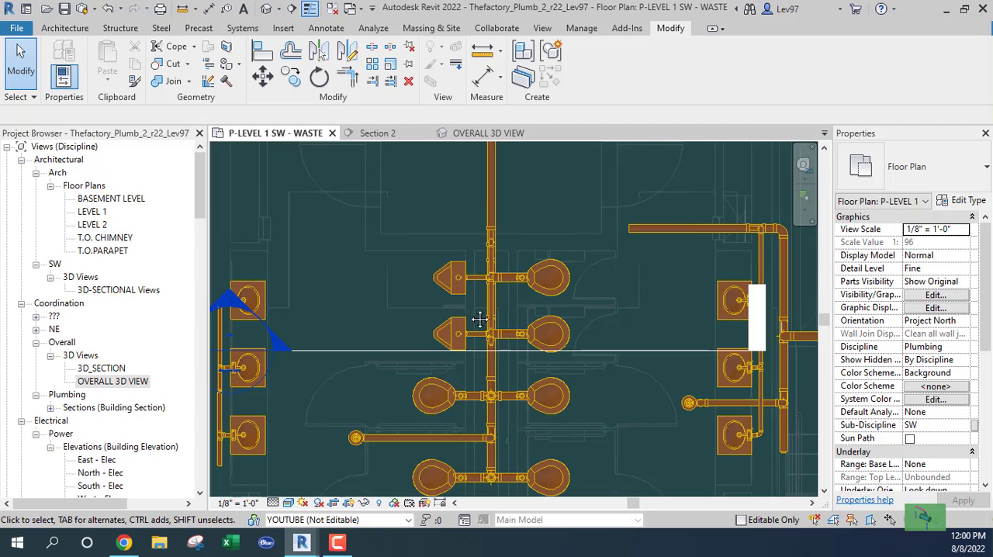
middle_drag(480, 319, 490, 186)
middle_drag(519, 231, 503, 337)
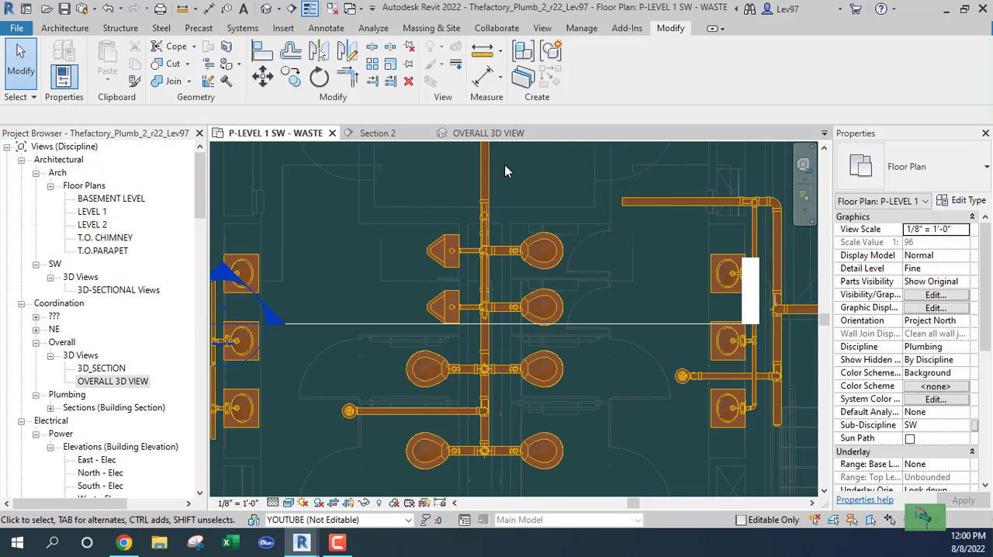
middle_drag(577, 244, 491, 256)
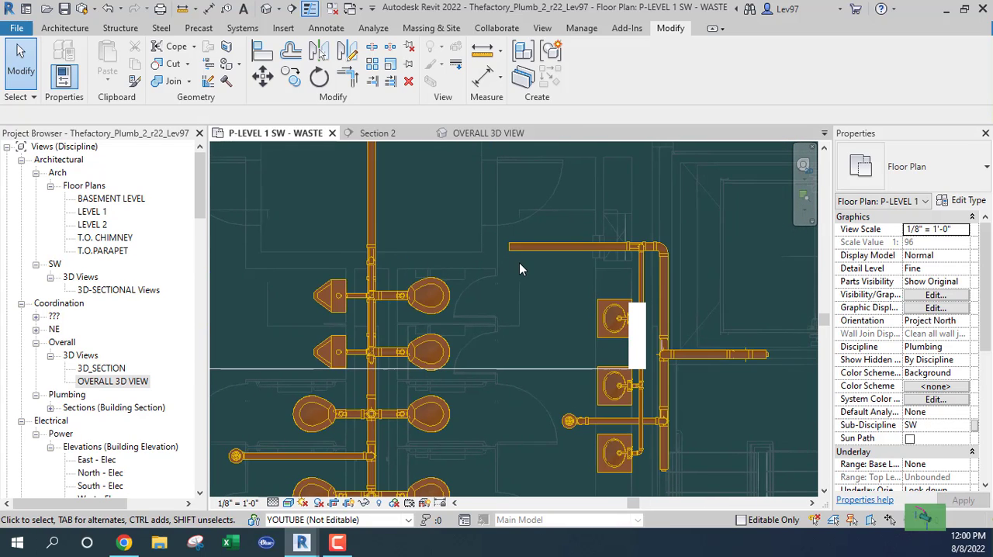
click(522, 248)
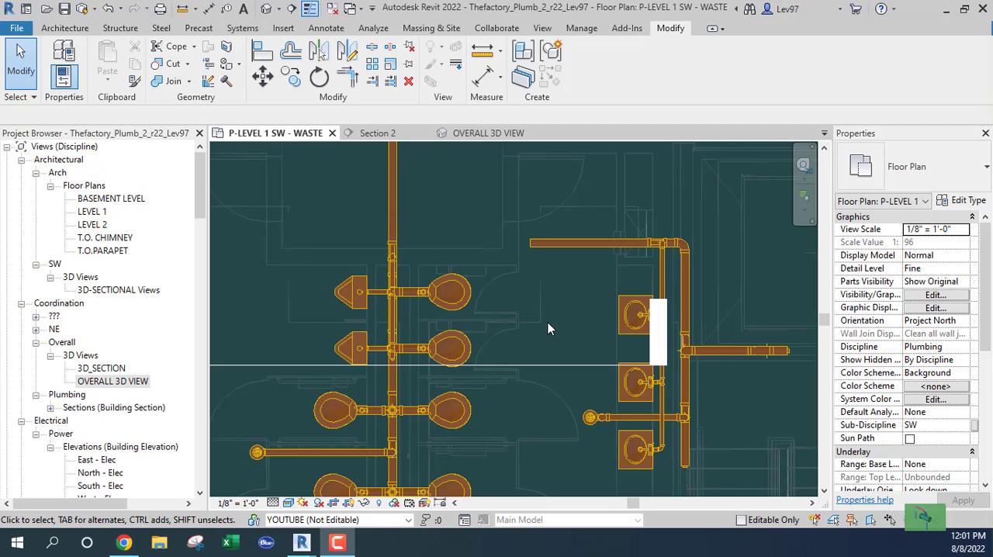
click(570, 308)
scroll(558, 292, down, 1)
middle_drag(558, 292, 694, 309)
click(680, 363)
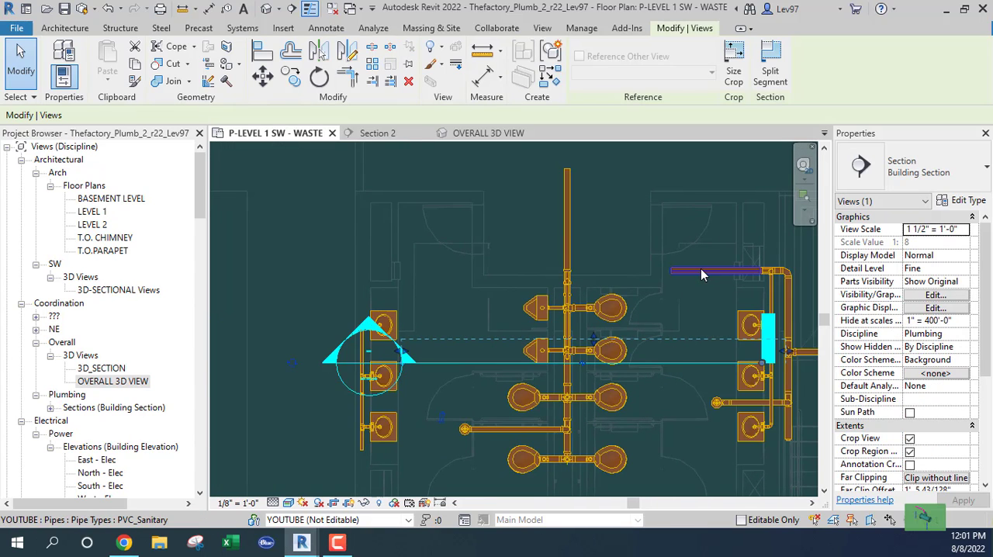
click(700, 271)
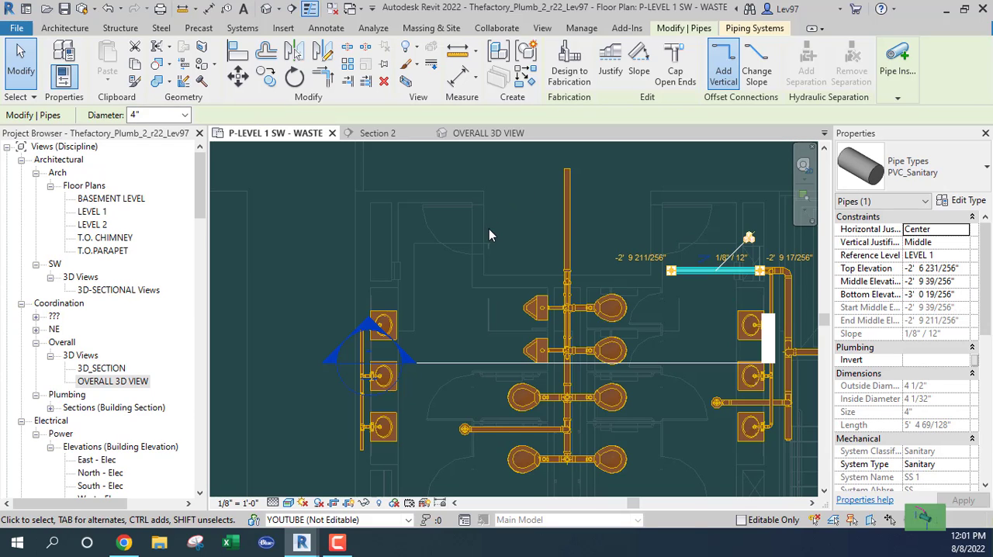
click(567, 206)
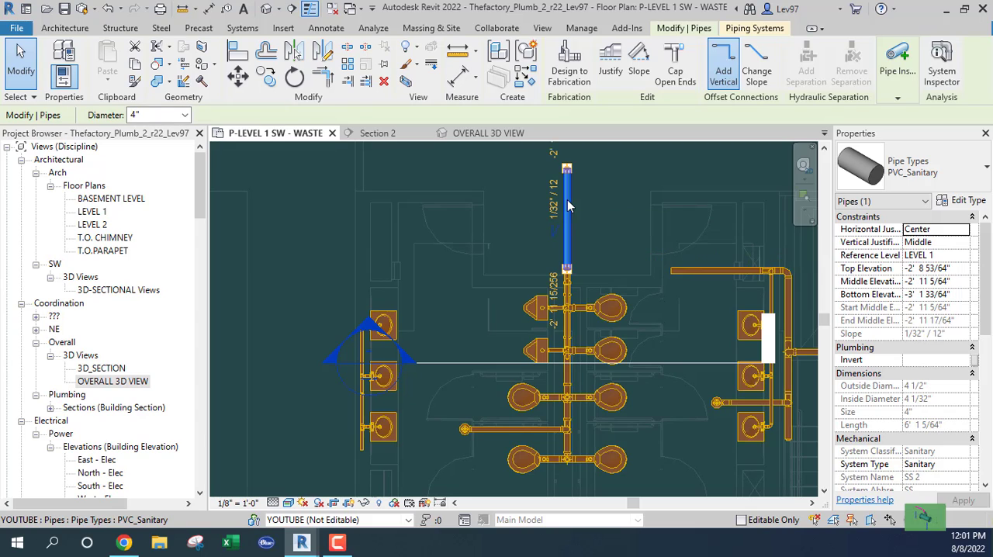
click(649, 215)
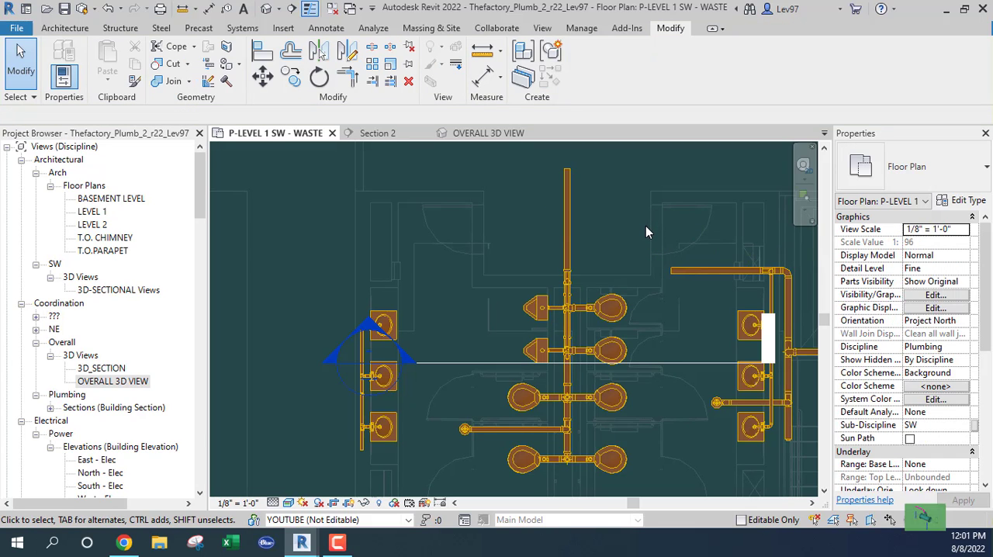
click(692, 272)
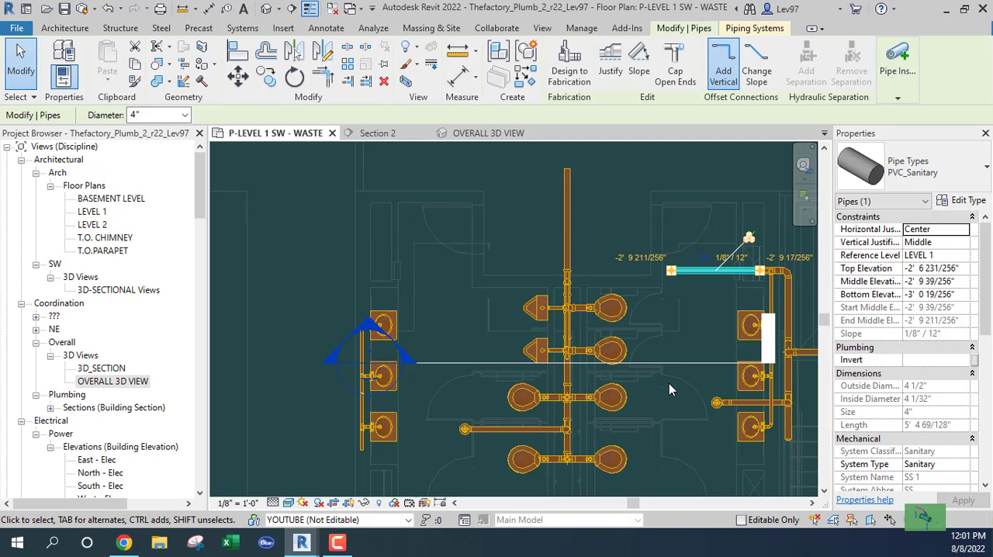
Move the section line up the plan to just below the horizontal 4" pipe, select that pipe and open Section 2
click(672, 361)
drag(672, 362, 666, 280)
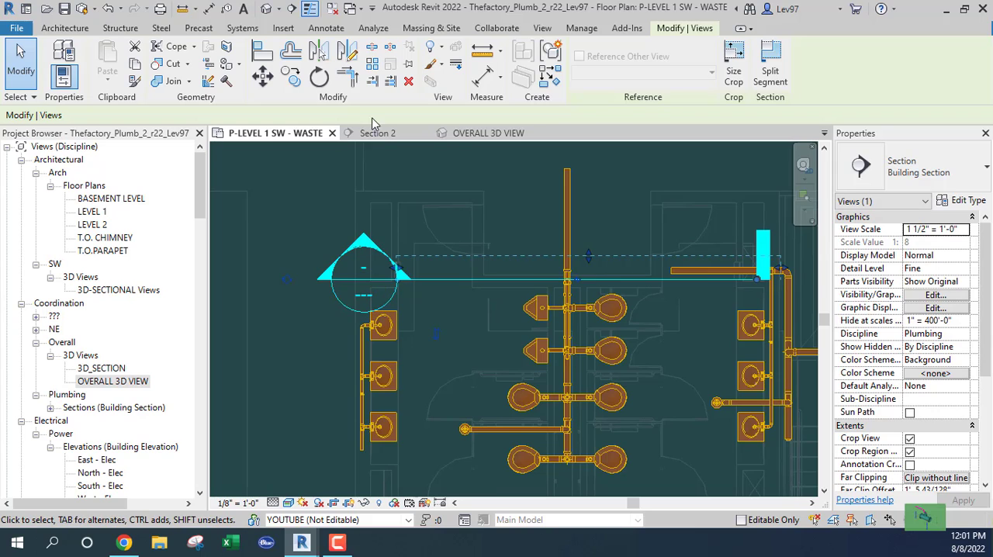
click(683, 271)
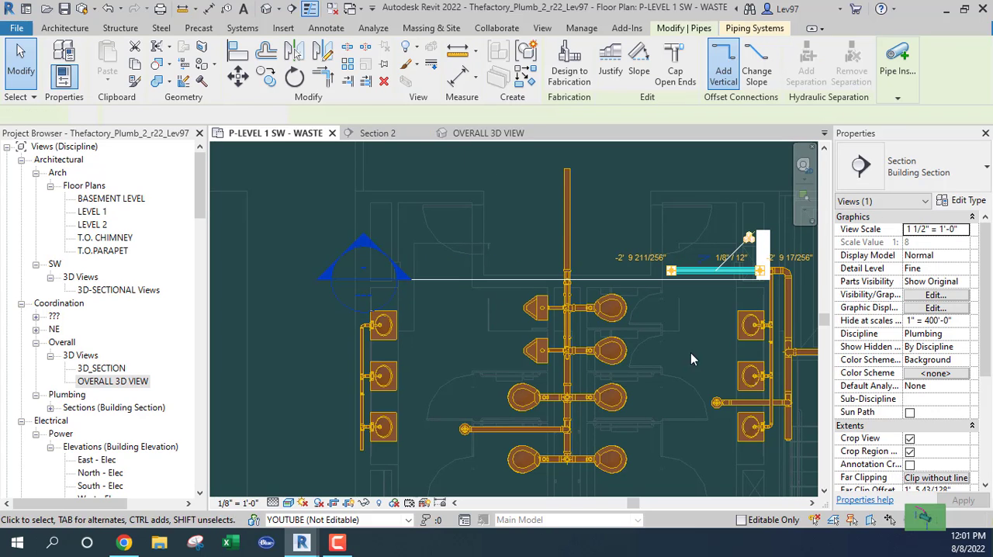
click(388, 134)
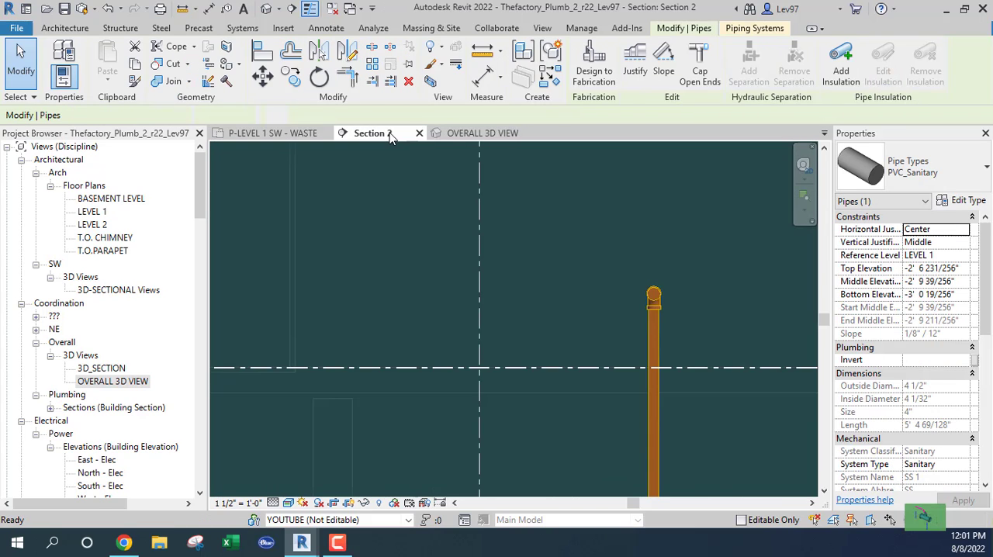
In Section 2, extend the lavatory group's horizontal 4" pipe from its open end to just short of the central main, sloping down 1/8" / 12"
scroll(540, 260, down, 2)
middle_drag(642, 317, 478, 309)
scroll(448, 312, up, 3)
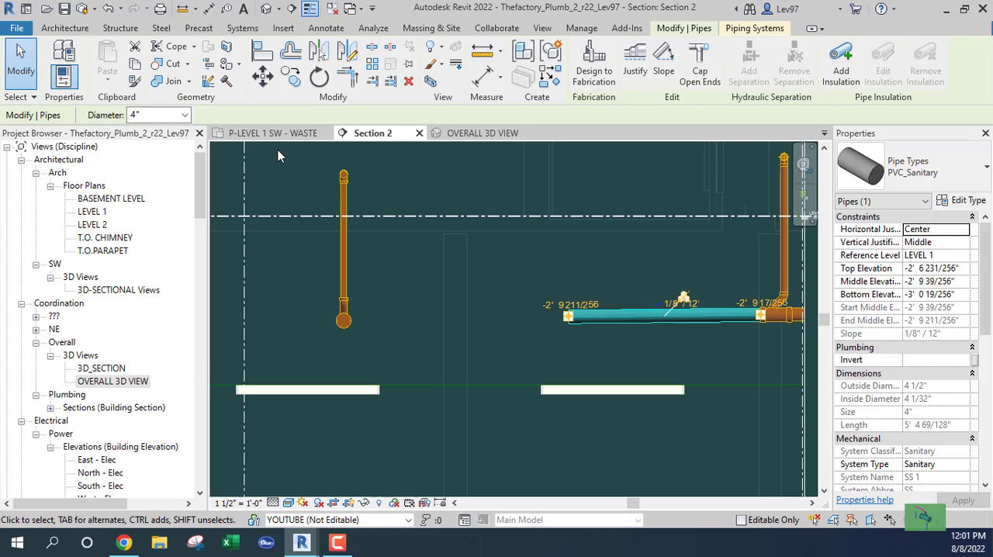
right_click(567, 321)
click(523, 281)
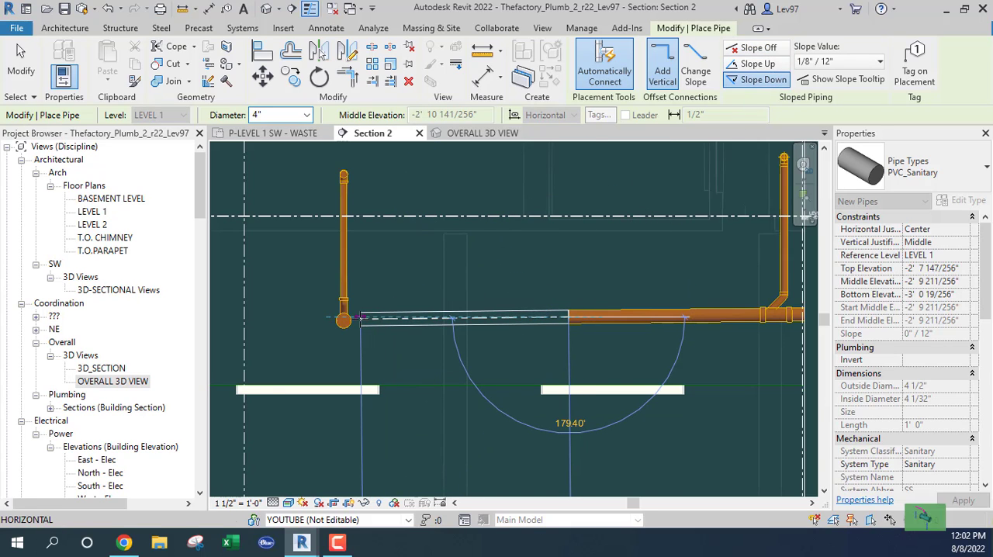
click(345, 318)
key(Escape)
key(Escape)
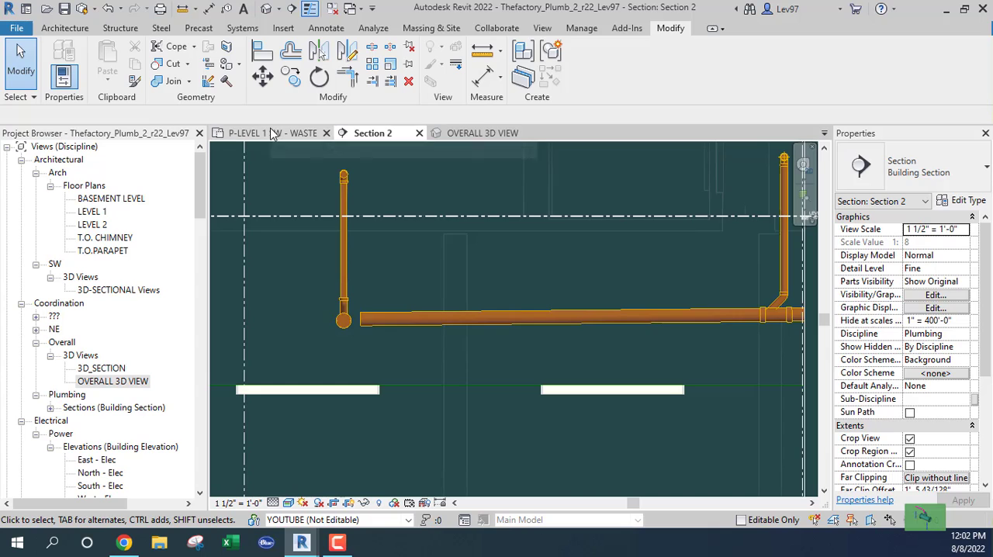
Compare the extended 4" pipe's open end with the central main in the P-LEVEL 1 SW - WASTE plan and in Section 2
click(314, 134)
scroll(578, 252, up, 2)
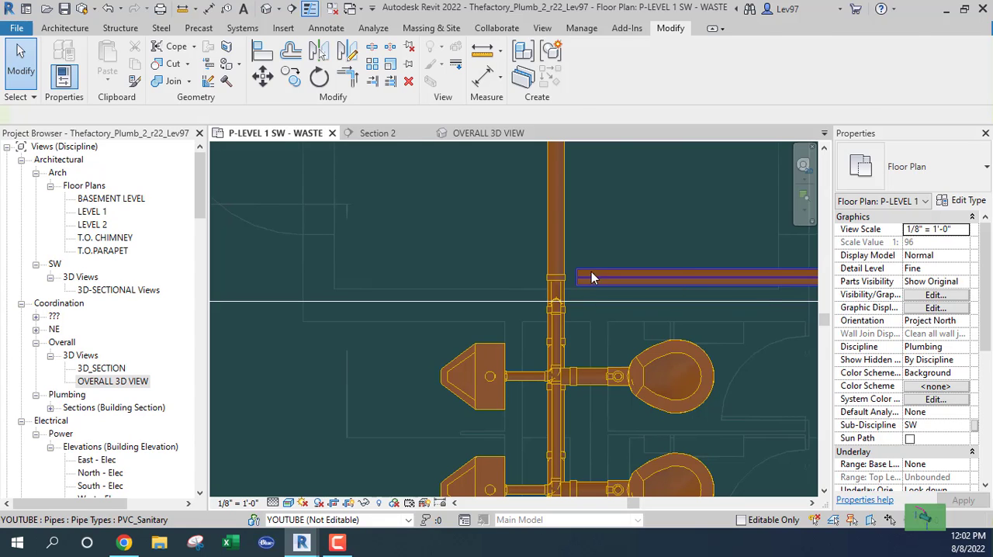
click(591, 273)
click(624, 223)
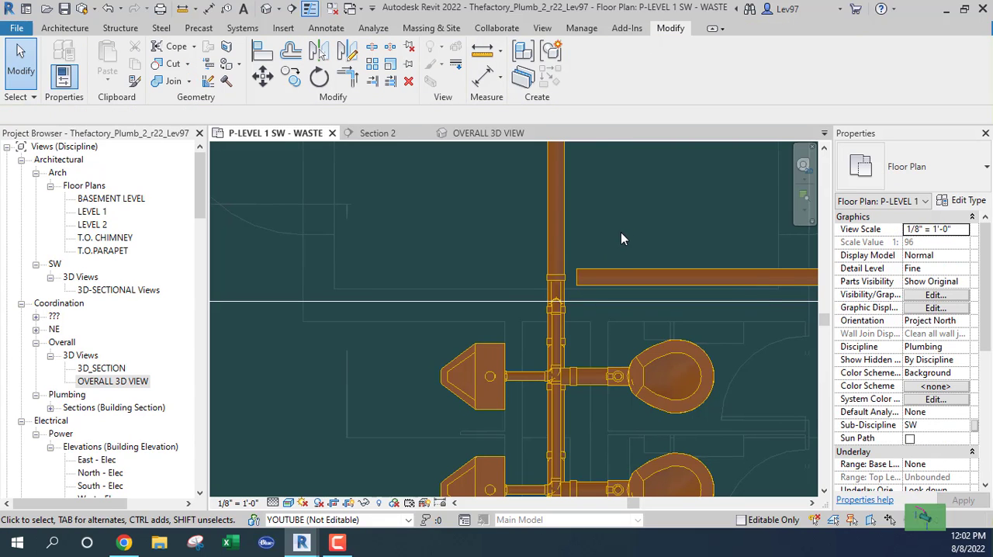
click(391, 134)
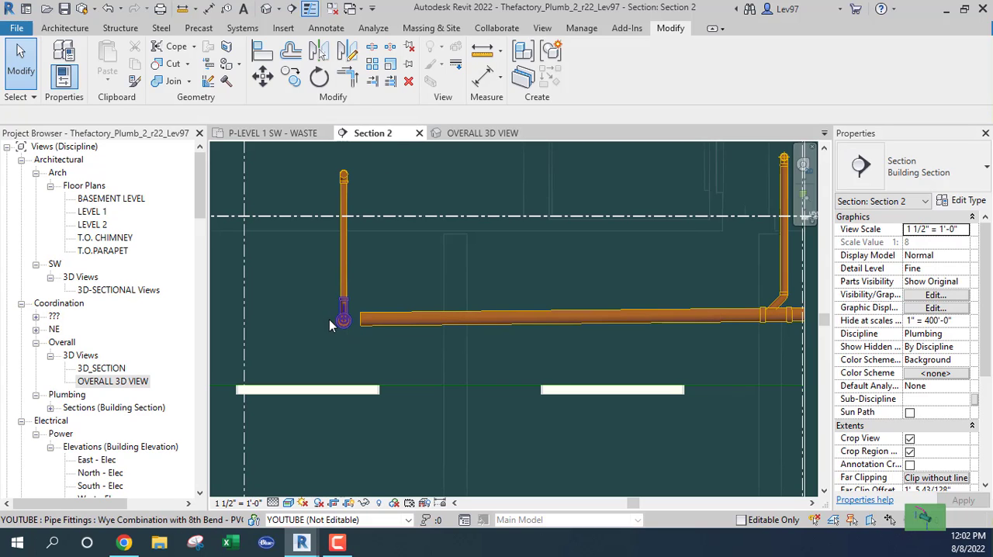
click(272, 133)
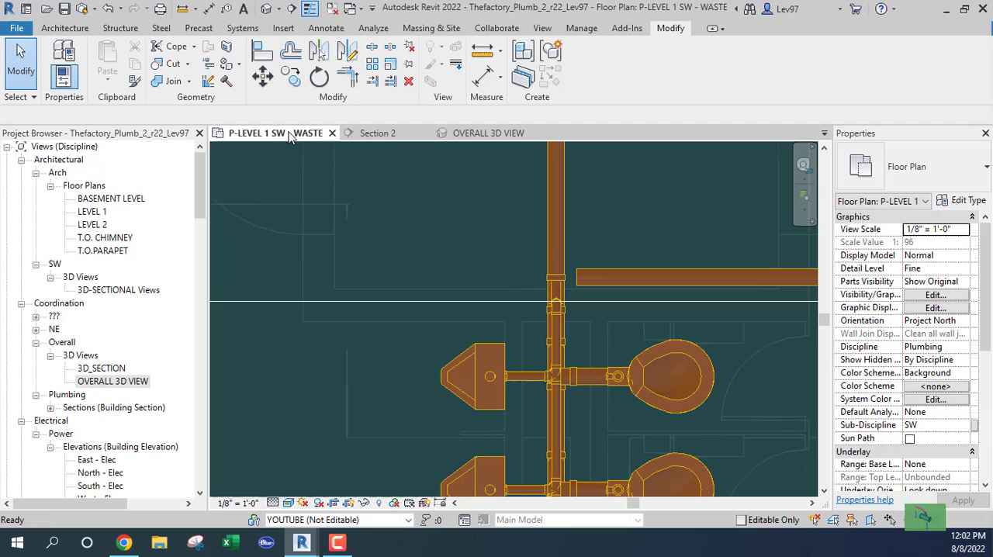
click(622, 271)
key(Escape)
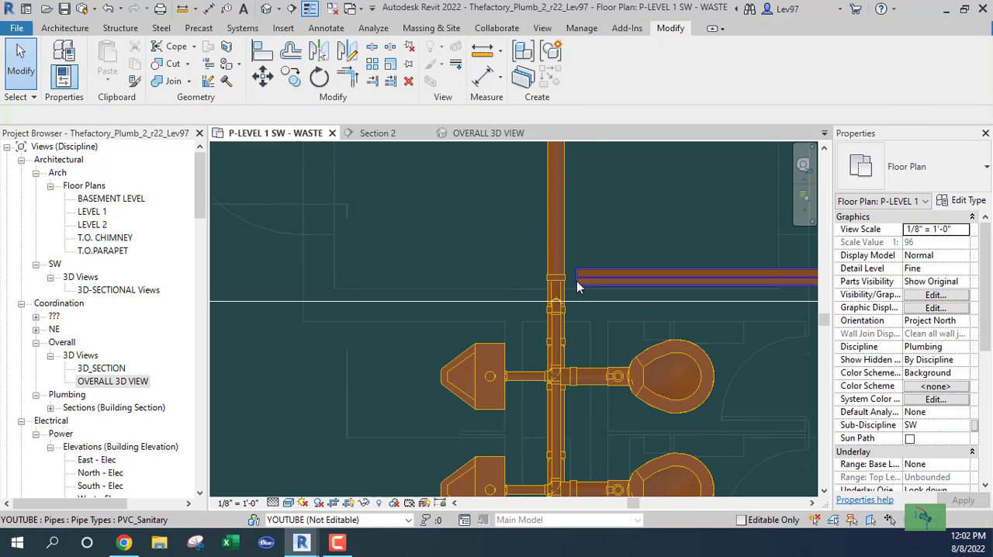
Pull the horizontal 4" pipe's open end back from the central main in plan so that the pipe is 9' 4" long
middle_drag(631, 278, 678, 254)
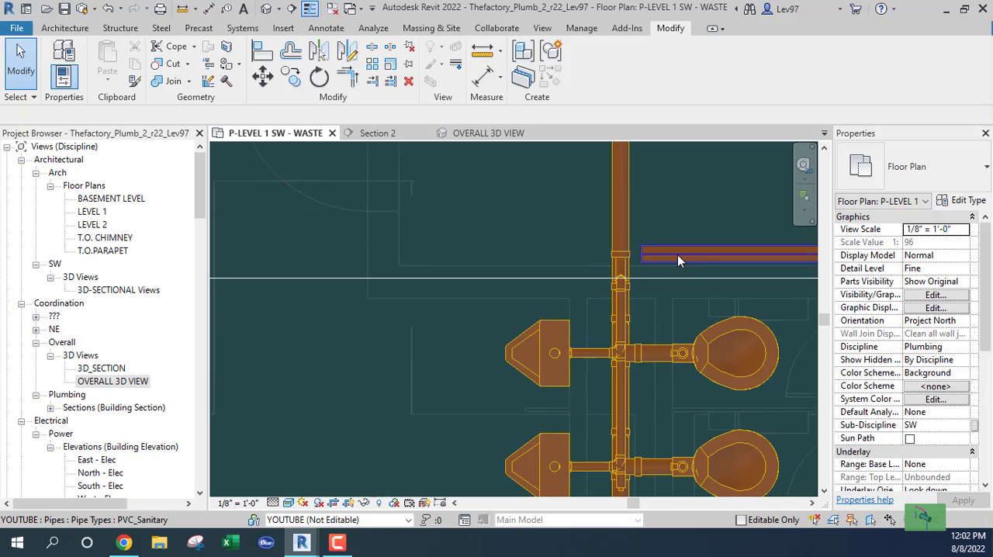
click(643, 261)
drag(641, 256, 723, 255)
middle_drag(717, 205, 611, 253)
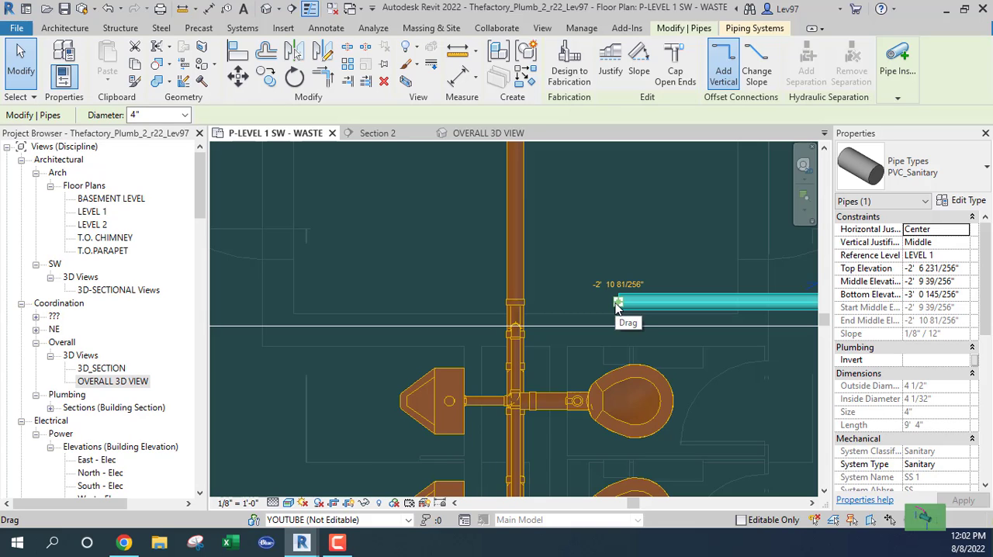
right_click(619, 307)
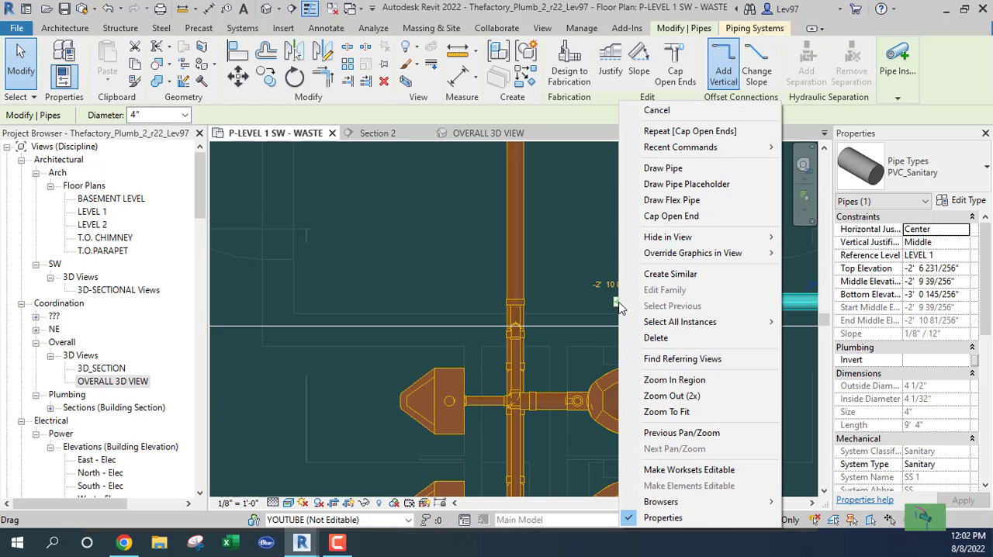
click(581, 264)
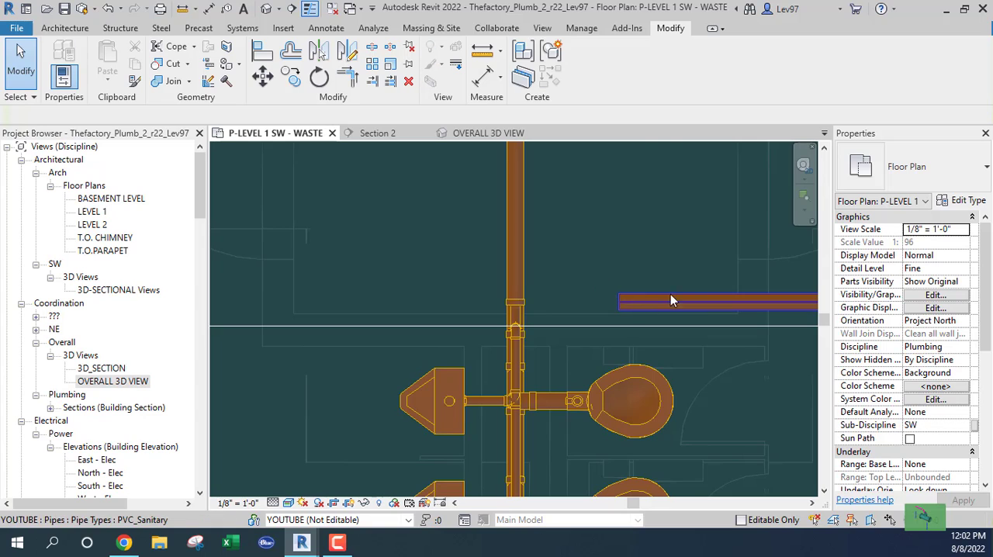
Place the Section 2 line just below the horizontal 4" pipe in plan and extend its far clip depth to about 5' 1"
scroll(680, 291, down, 3)
middle_drag(688, 270, 360, 248)
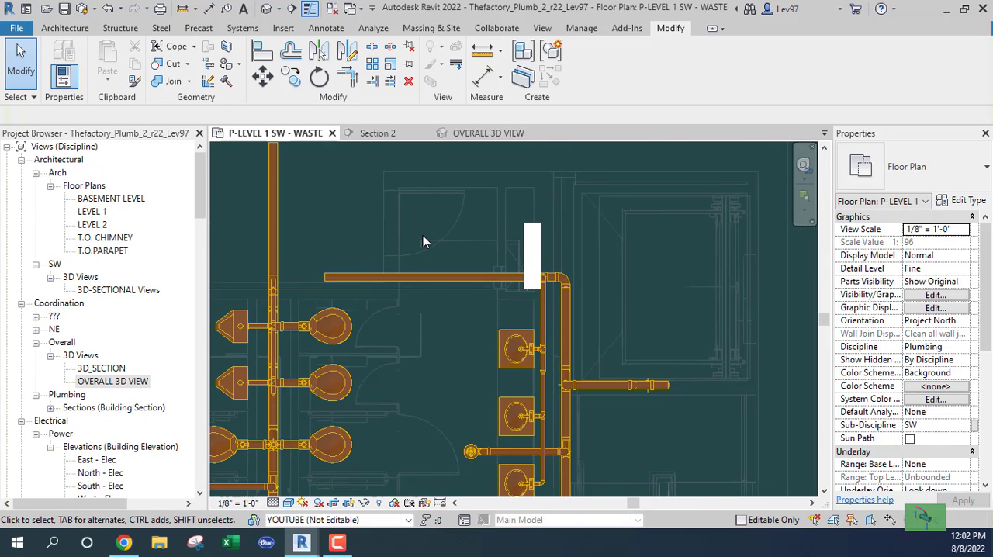
scroll(498, 257, up, 2)
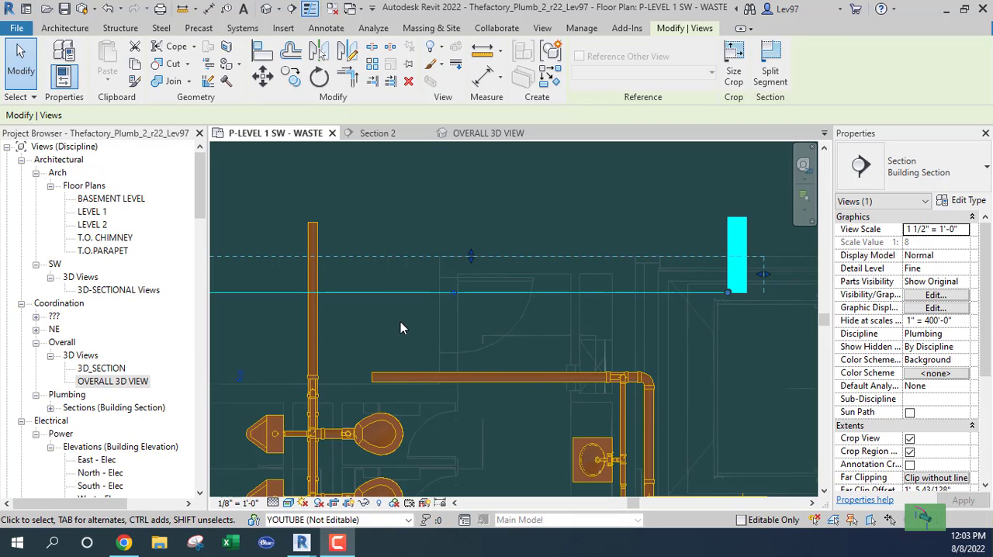
drag(394, 292, 405, 395)
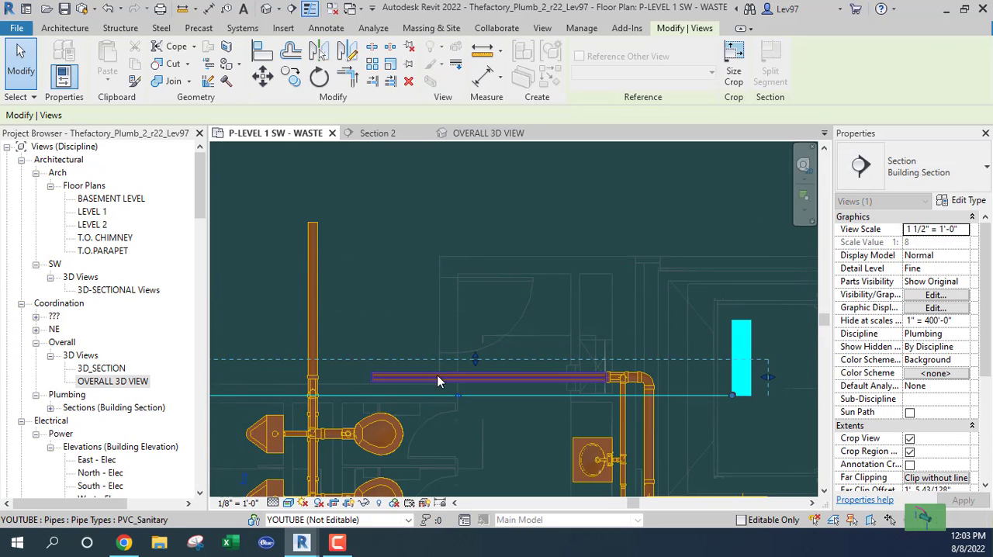
drag(475, 354, 473, 264)
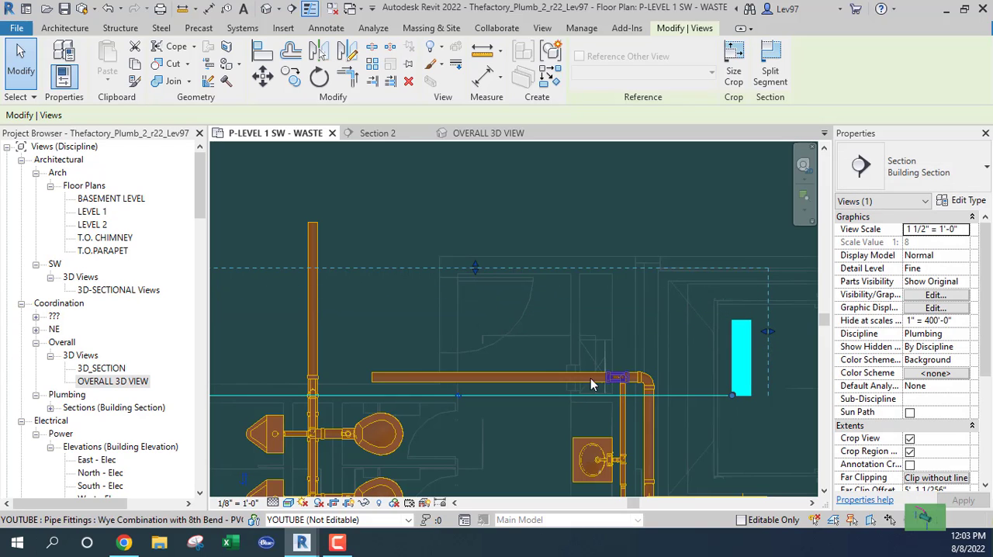
middle_drag(627, 299, 654, 231)
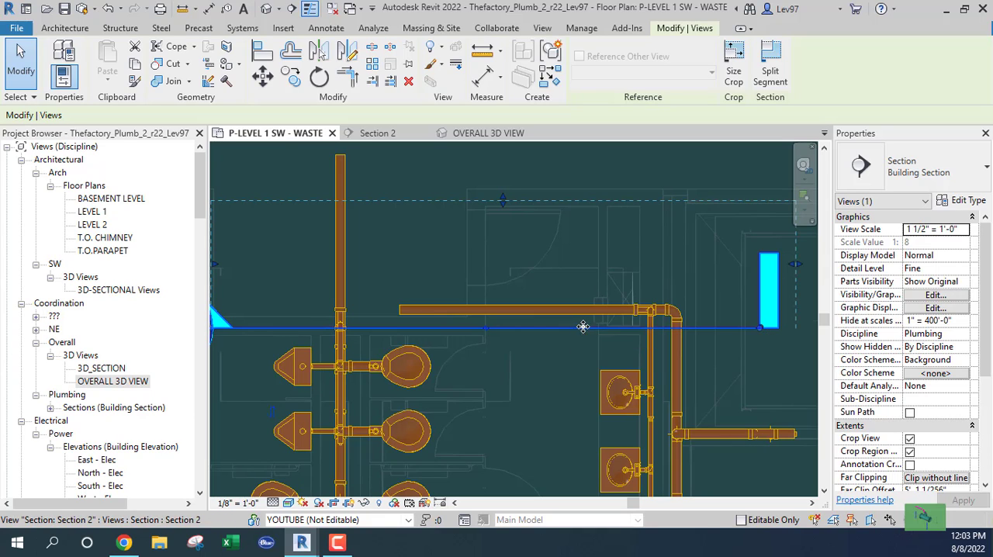
Open the 3D_SECTION view, orient it to Section 2 and return it to its home isometric angle
double_click(113, 369)
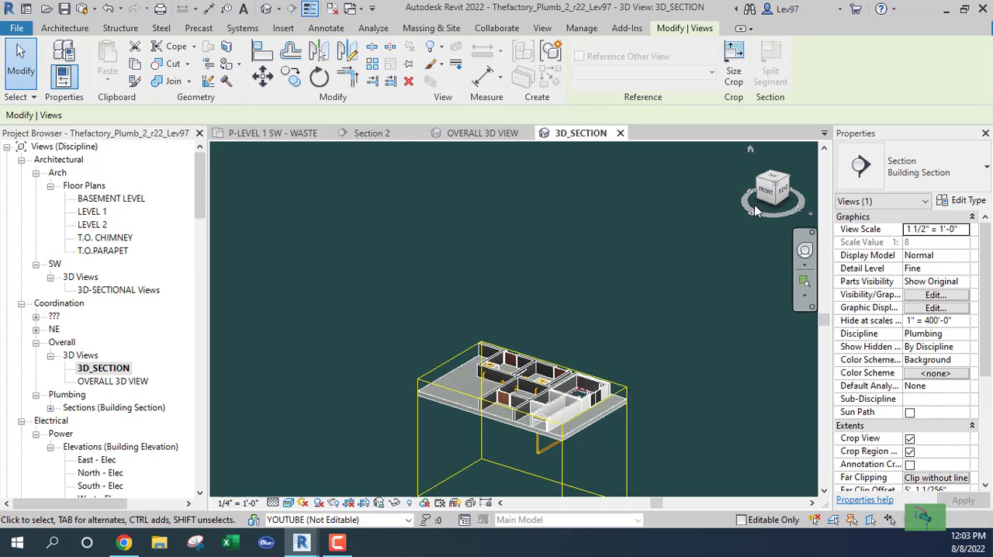
right_click(767, 187)
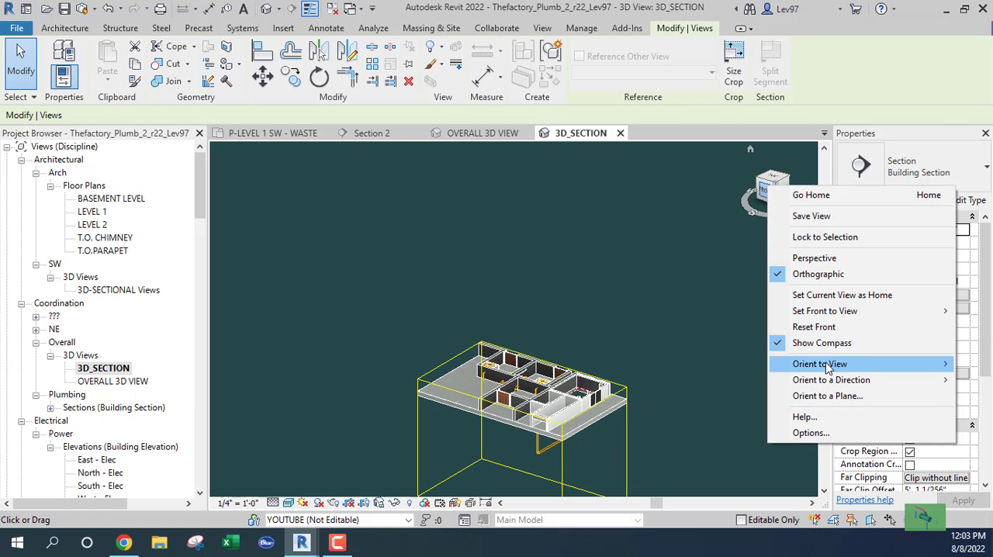
mouse_move(827, 366)
mouse_move(730, 392)
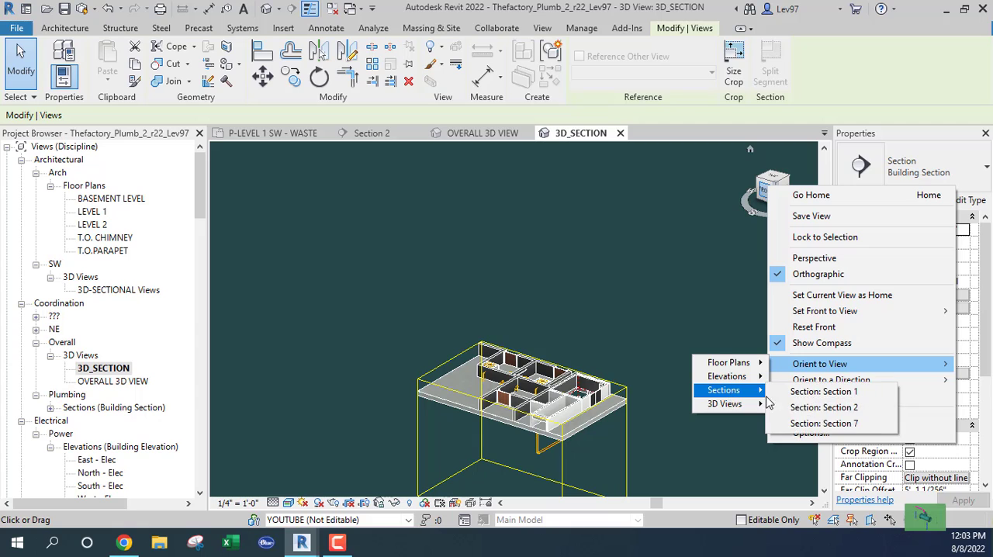
click(834, 409)
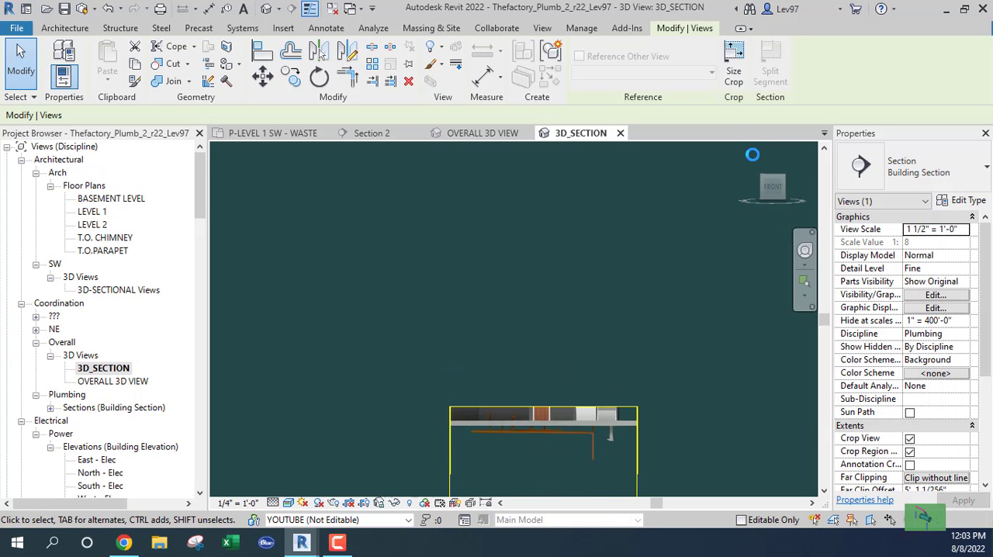
click(752, 153)
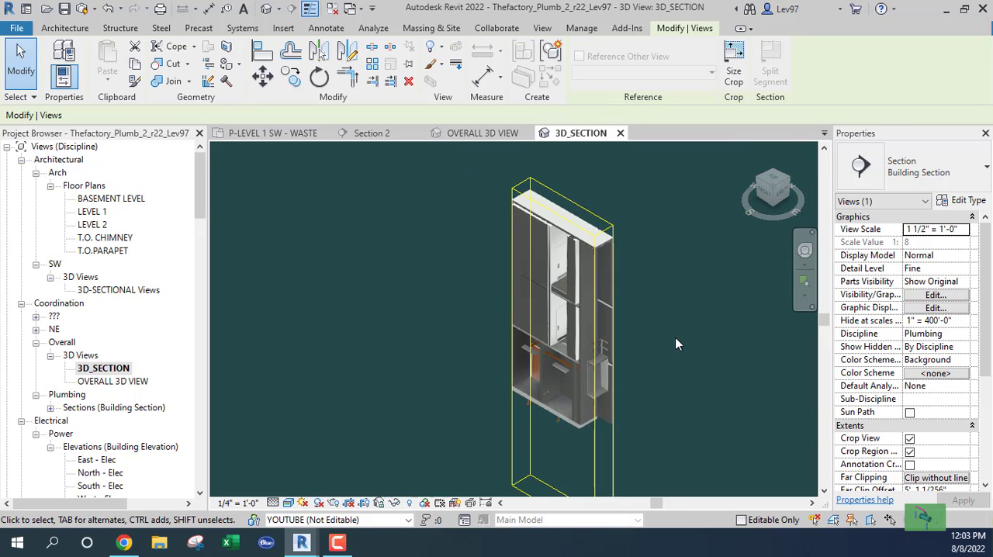
scroll(574, 352, up, 5)
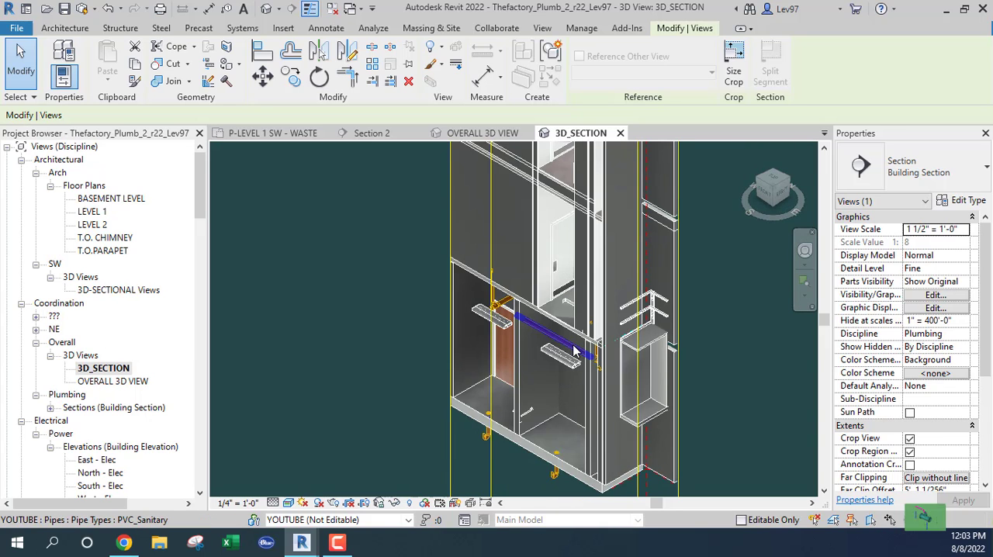
Hide the linked architectural model Thefactory_Arch_r22.rvt in the 3D_SECTION view
shift+middle_drag(586, 355, 627, 301)
shift+middle_drag(660, 253, 559, 378)
key(v)
key(v)
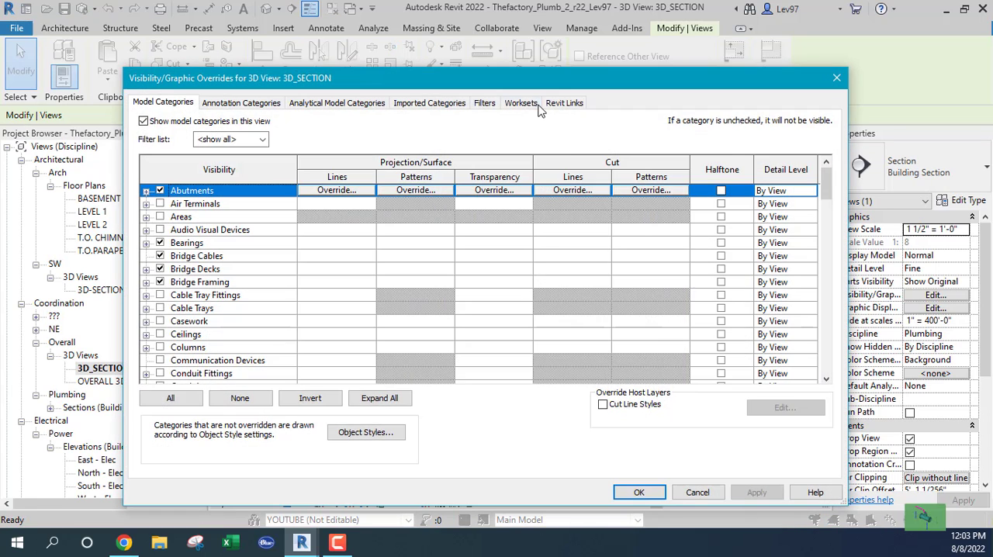
click(563, 105)
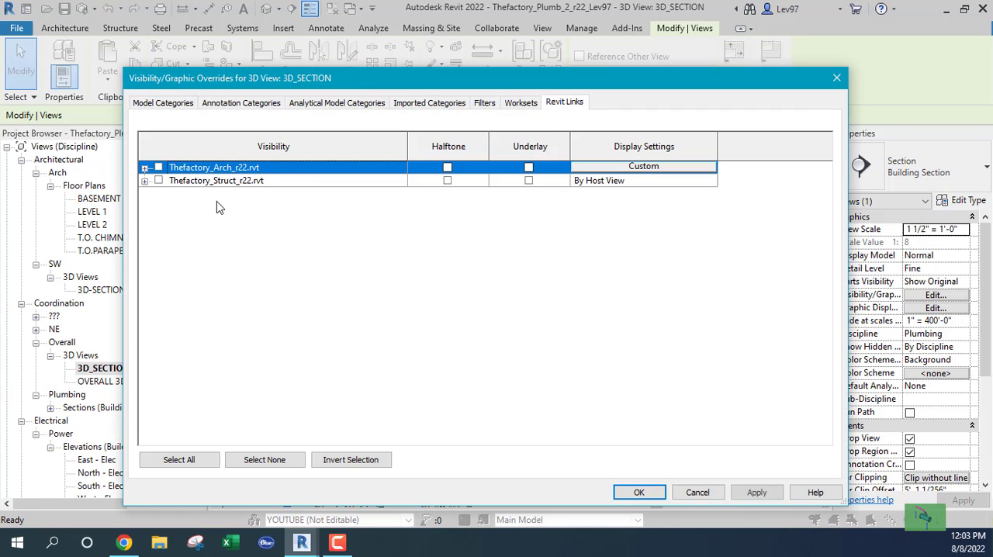
click(638, 494)
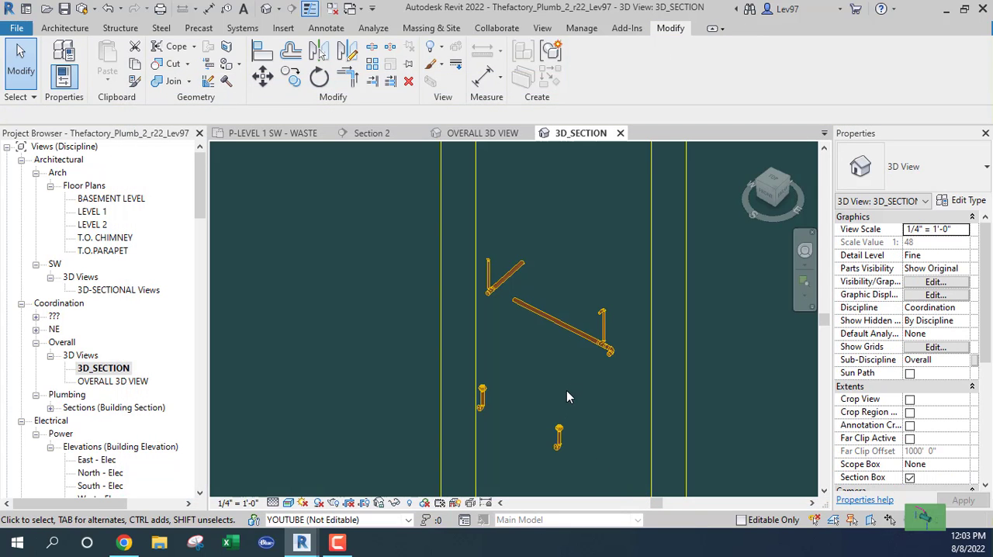
Select the horizontal 4" pipe in the Level 1 waste plan and locate it in the 3D_SECTION view
scroll(562, 365, down, 2)
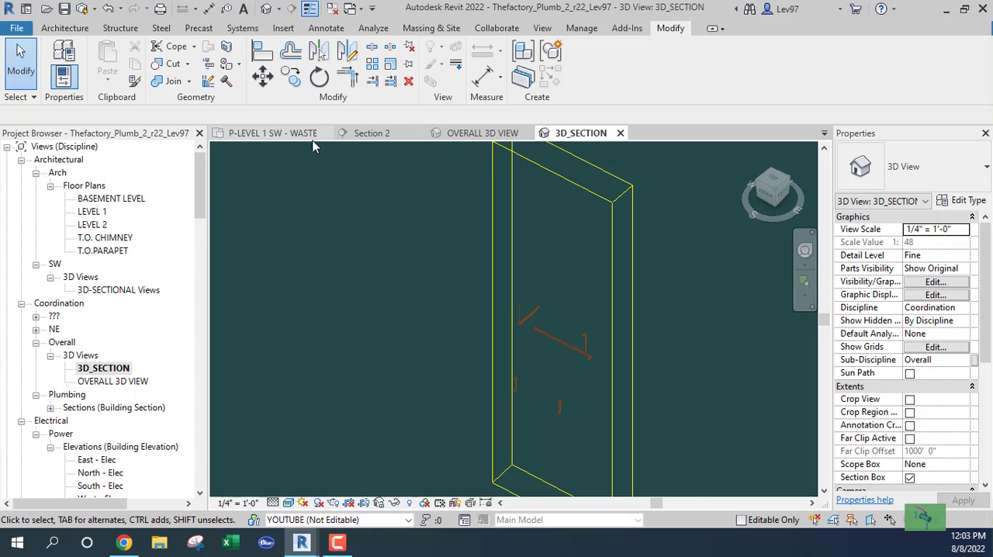
click(282, 136)
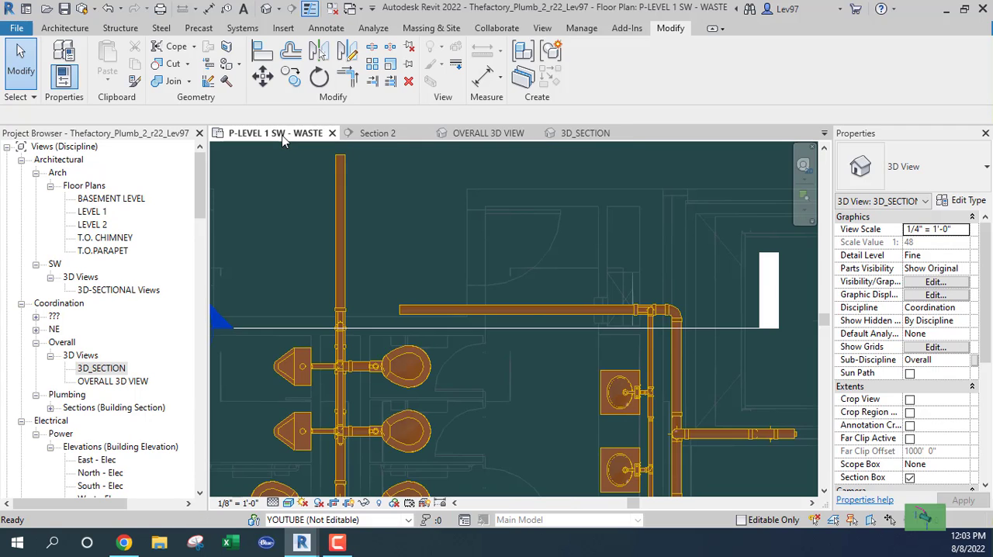
click(540, 313)
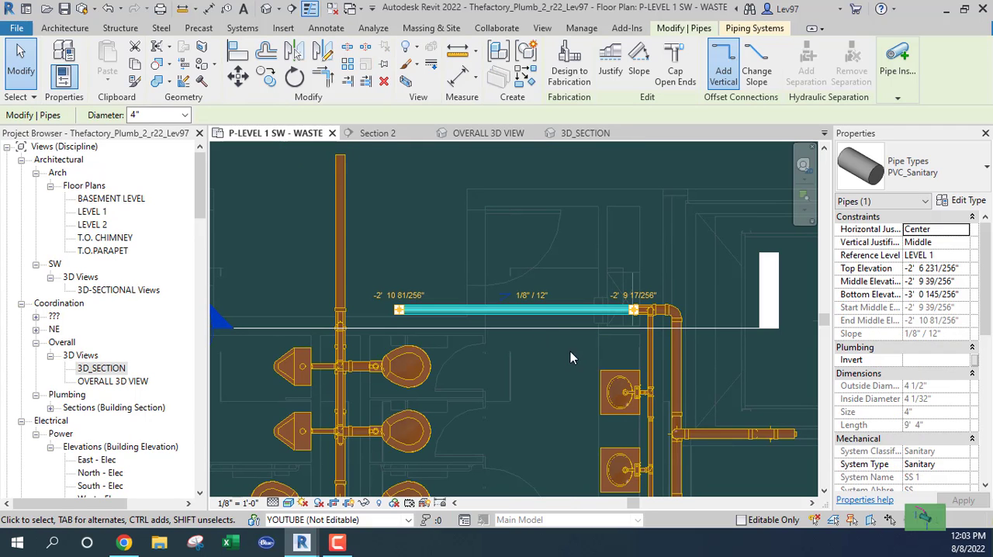
click(583, 134)
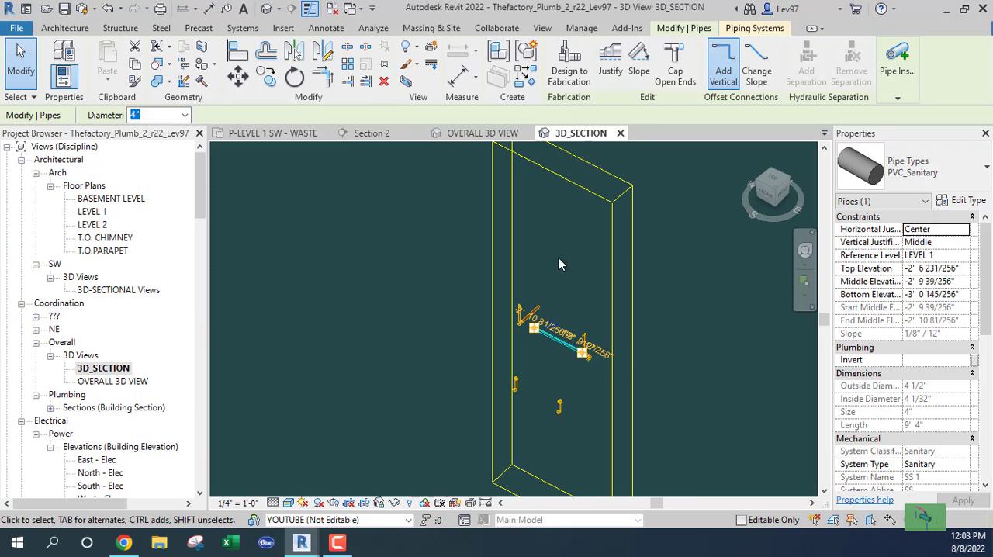
Enlarge the section box to take in the surrounding restroom fixtures and inspect the horizontal 4" pipe between the lavatories and the main
click(633, 343)
drag(630, 387, 587, 375)
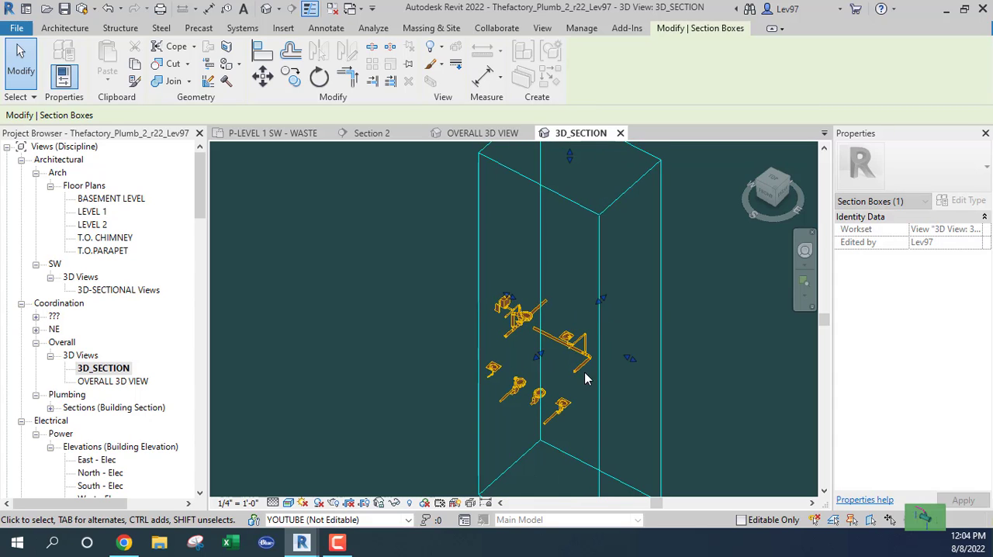
scroll(564, 343, up, 5)
scroll(557, 338, up, 3)
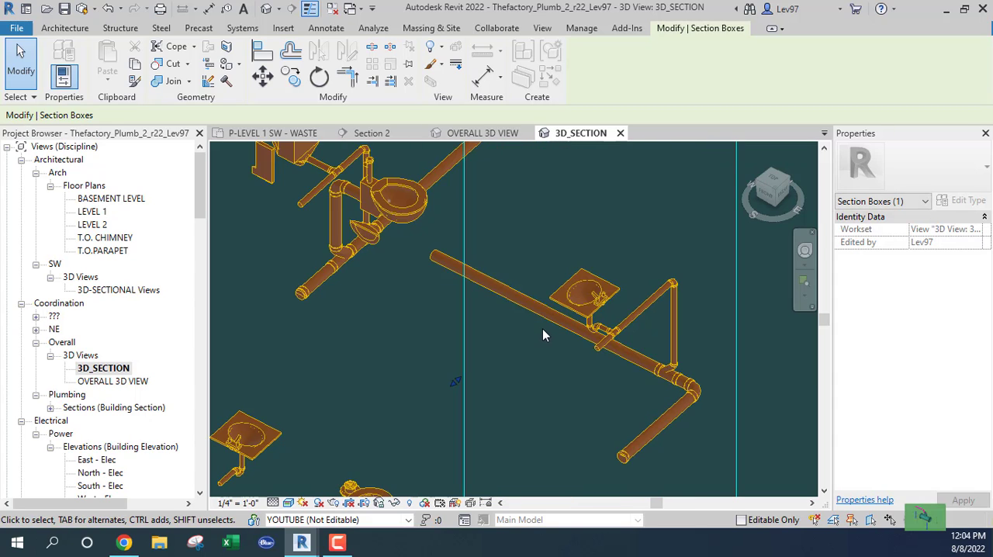
click(545, 332)
shift+middle_drag(546, 332, 578, 280)
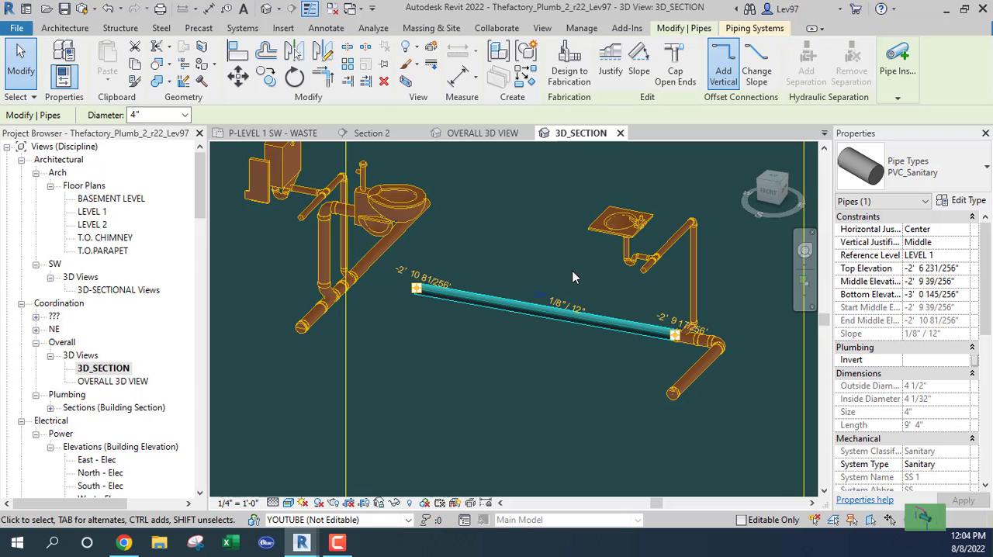
click(574, 272)
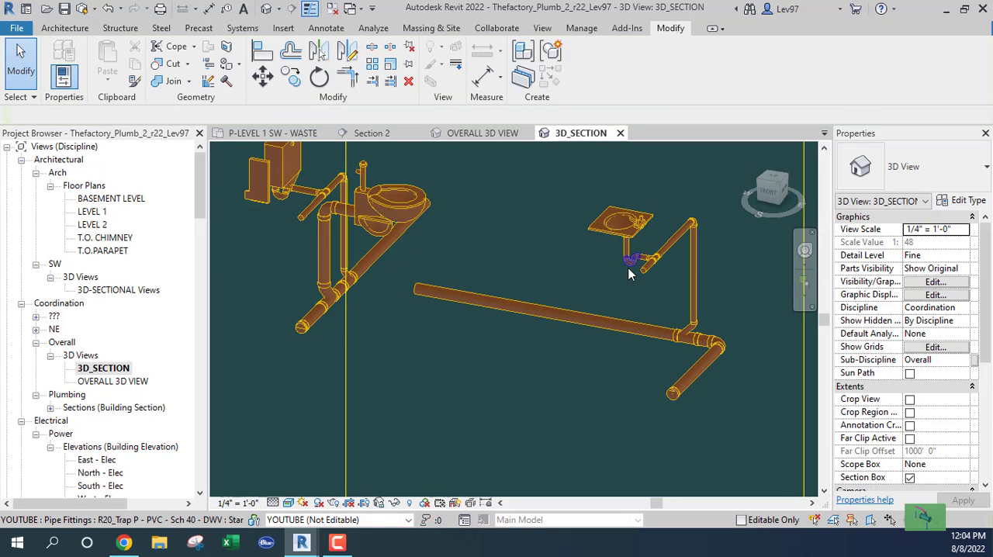
Show the linked architectural model Thefactory_Arch_r22.rvt in the 3D_SECTION view again
key(v)
key(g)
click(563, 105)
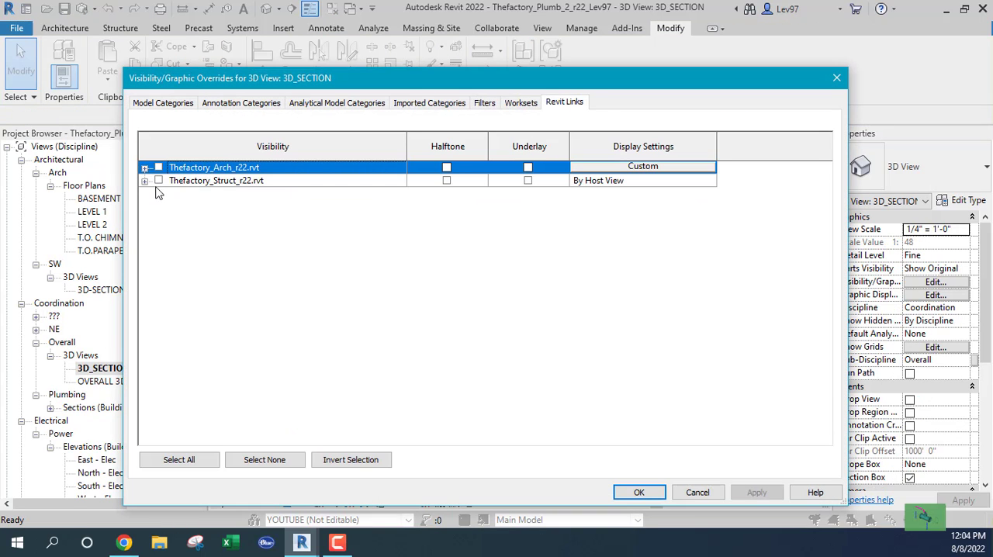
click(639, 493)
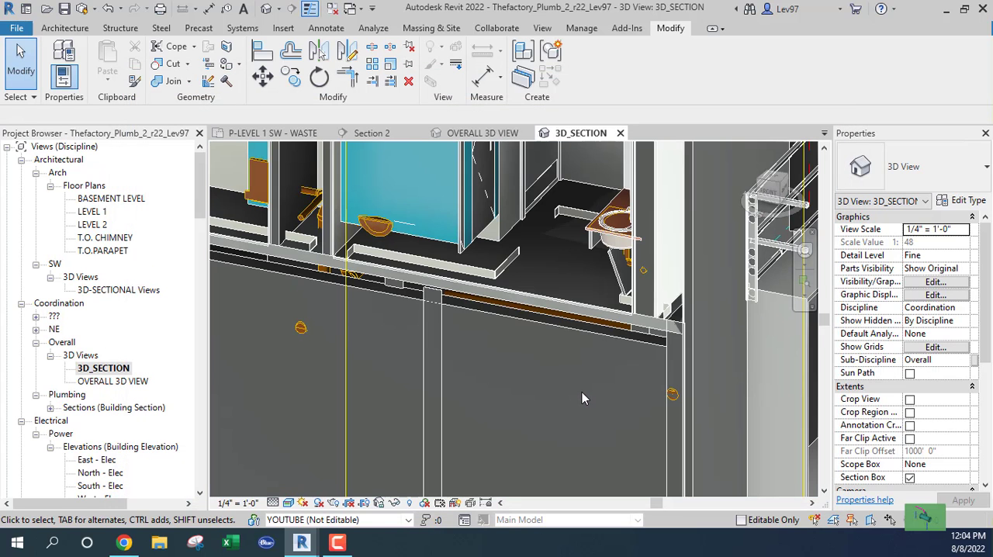
Lower the top of the 3D_SECTION view's section box to cut through the Level 1 restroom walls above the fixtures
scroll(582, 392, down, 6)
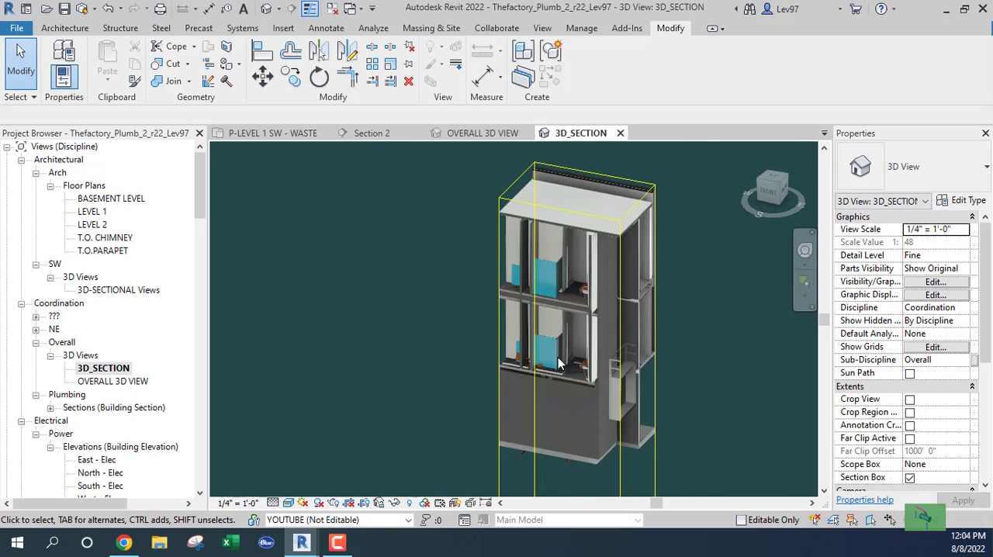
click(599, 173)
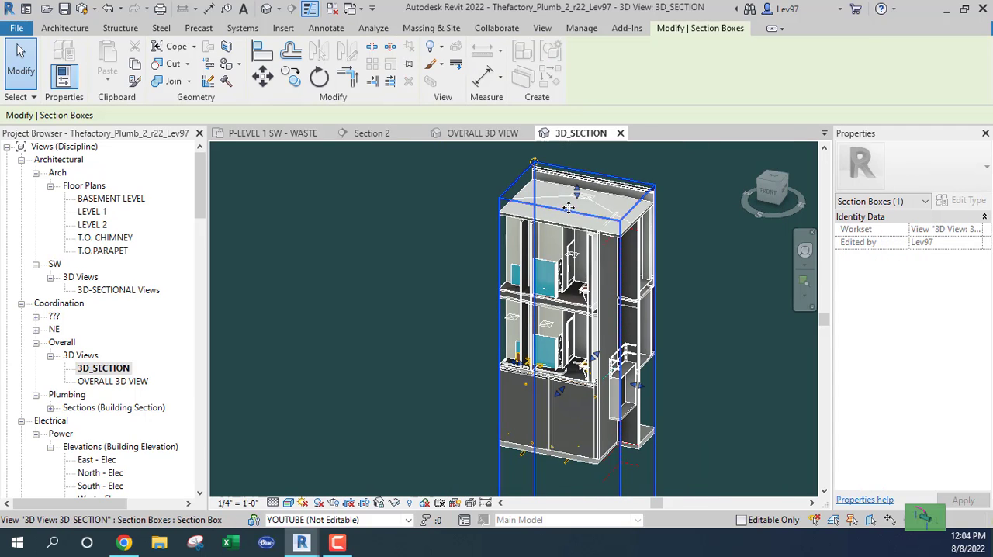
drag(577, 201, 574, 345)
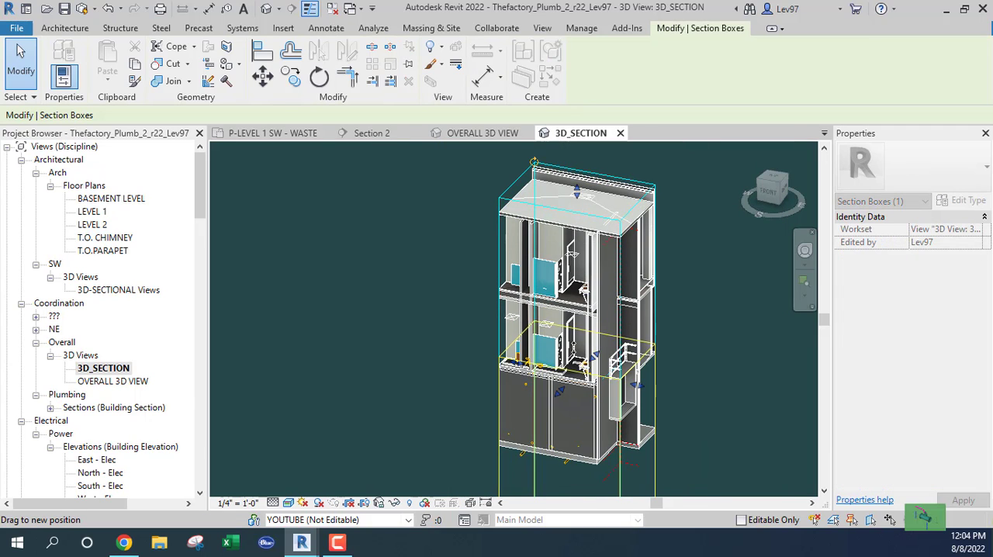
scroll(584, 330, up, 6)
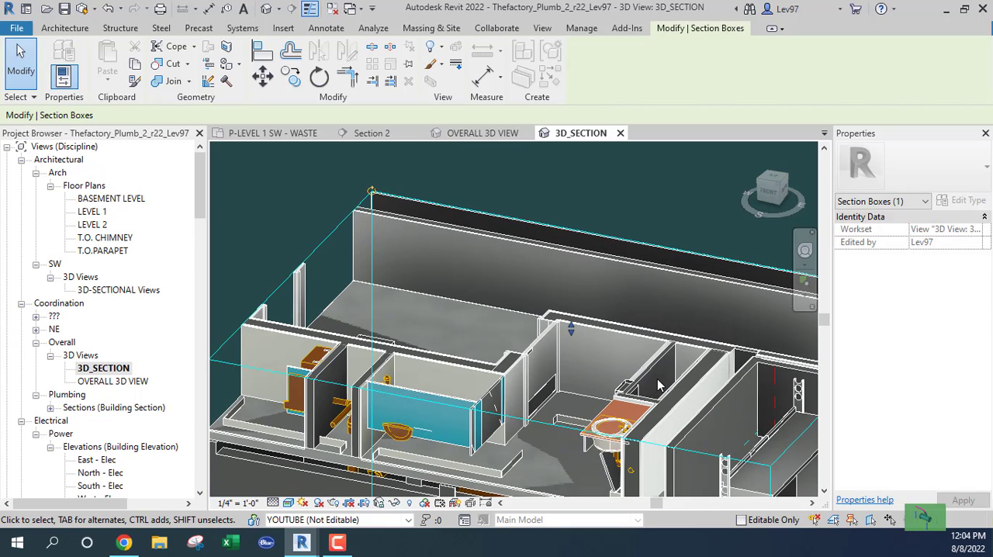
shift+middle_drag(612, 389, 572, 246)
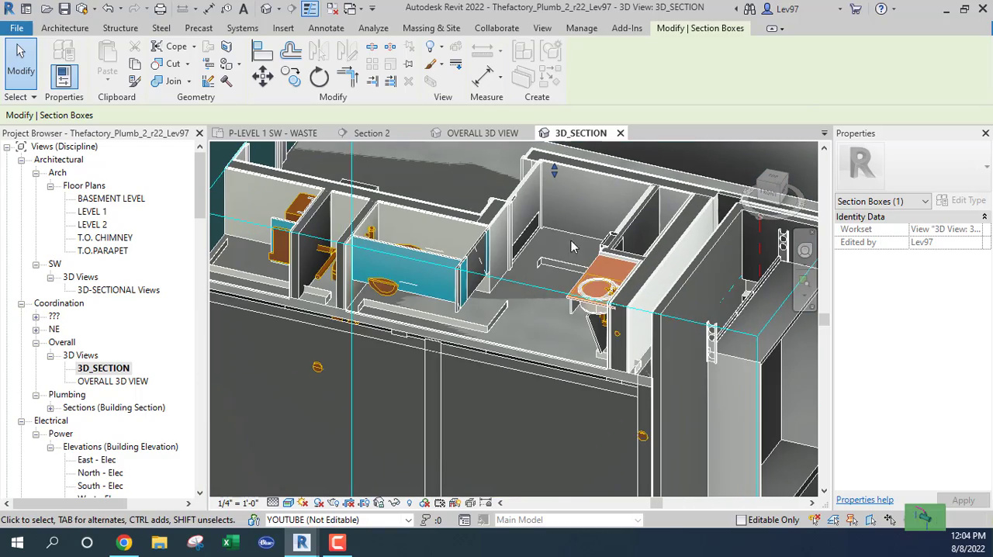
Raise the bottom of the section box to just below the Level 1 waste pipes and inspect the piping under the floor
click(607, 324)
shift+middle_drag(607, 326, 585, 246)
scroll(539, 419, down, 3)
scroll(547, 436, down, 2)
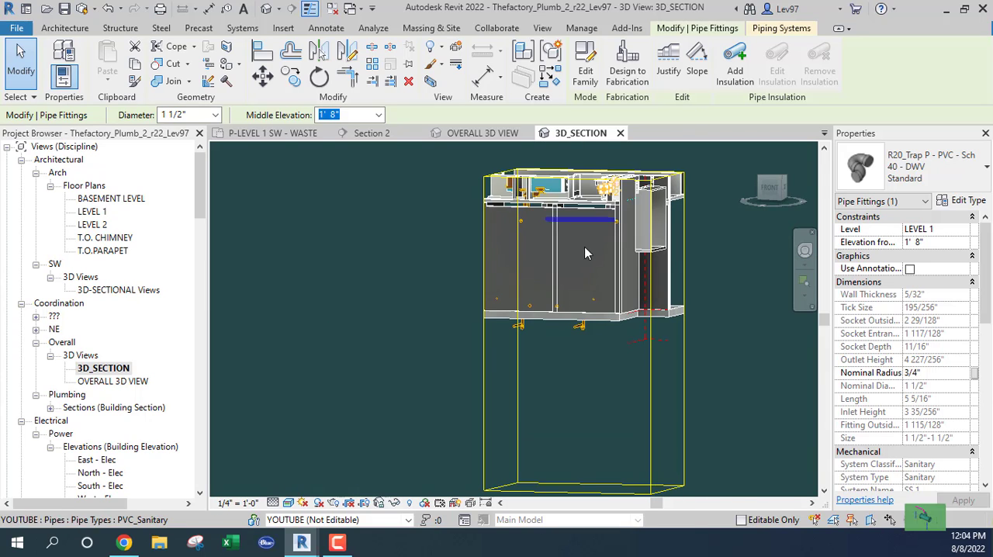
click(599, 490)
drag(586, 489, 578, 222)
middle_drag(614, 240, 585, 272)
scroll(568, 353, up, 6)
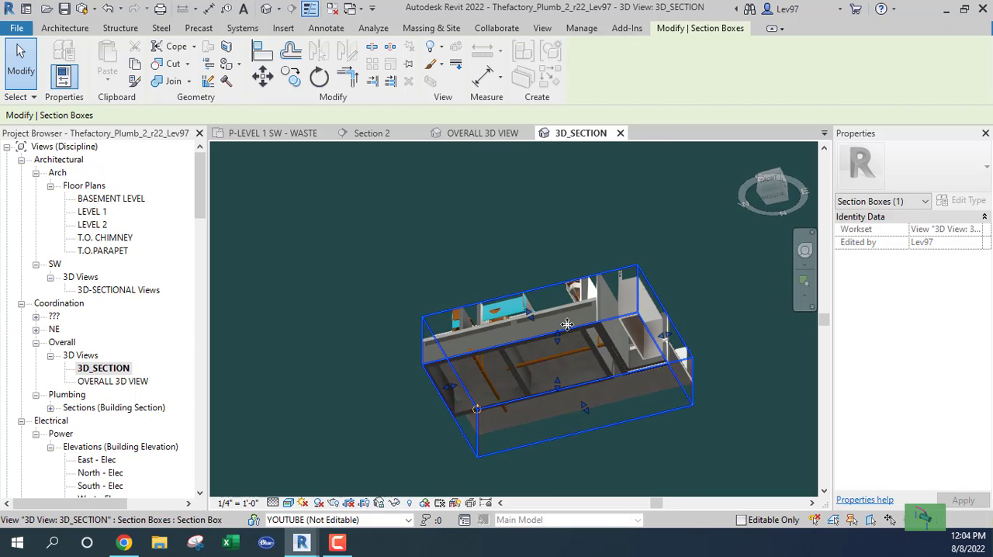
shift+middle_drag(597, 341, 598, 225)
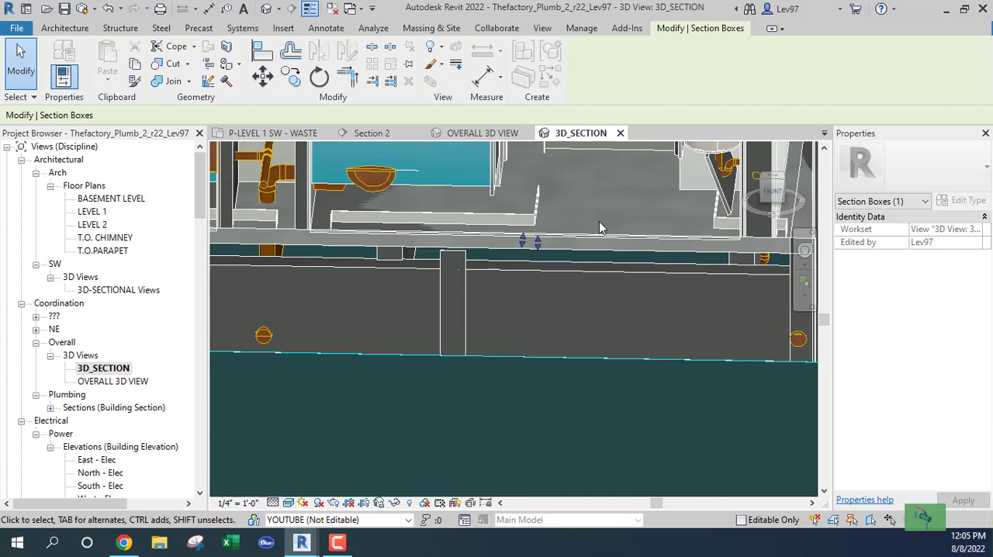
scroll(606, 297, down, 1)
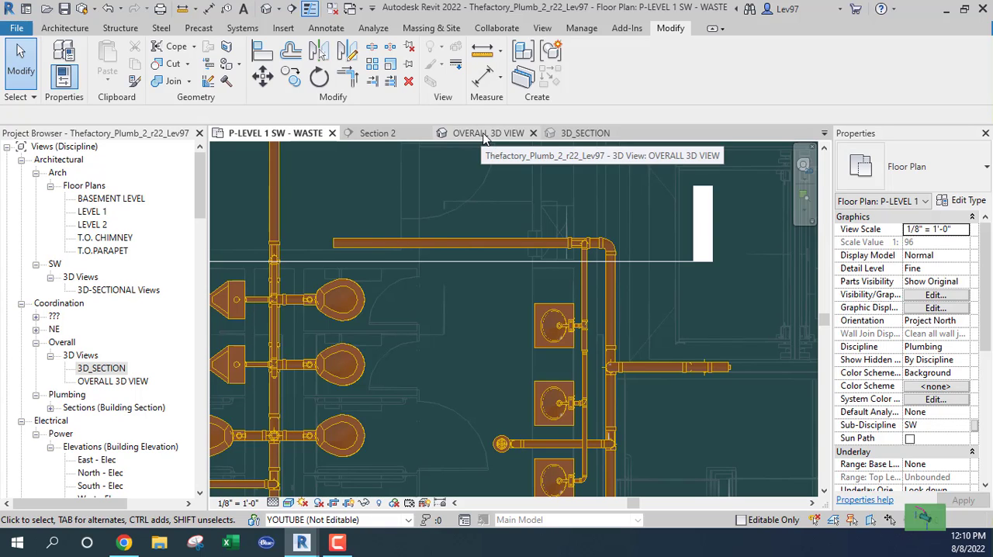
Select the horizontal 4" pipe in the Level 1 waste plan and examine its run among the transparent basement walls in 3D_SECTION
click(594, 135)
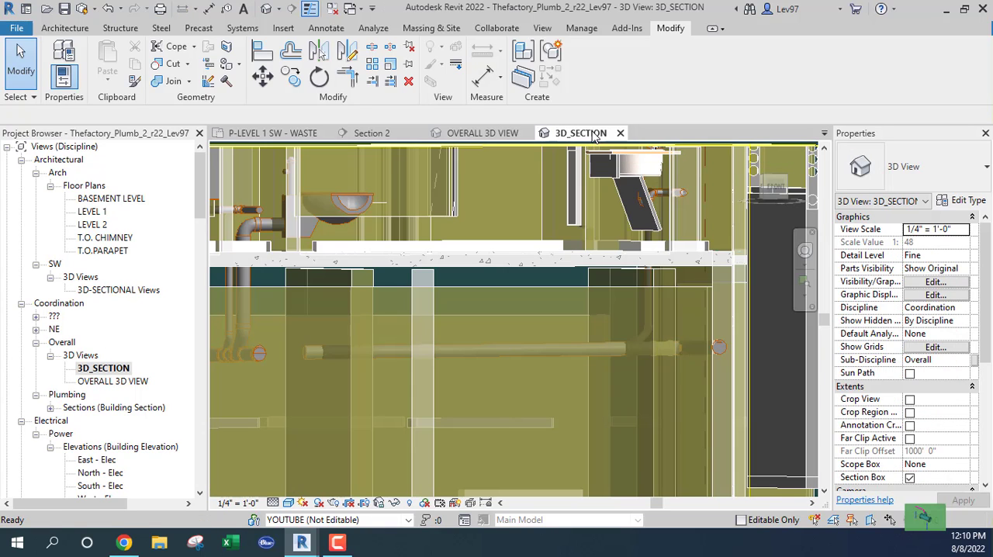
shift+middle_drag(590, 227, 609, 249)
shift+middle_drag(615, 292, 597, 257)
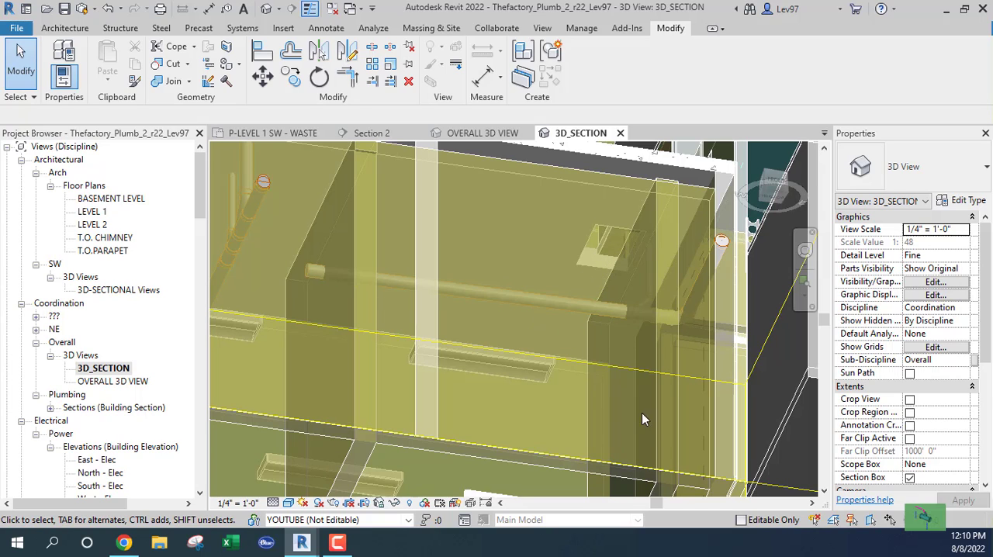
click(272, 134)
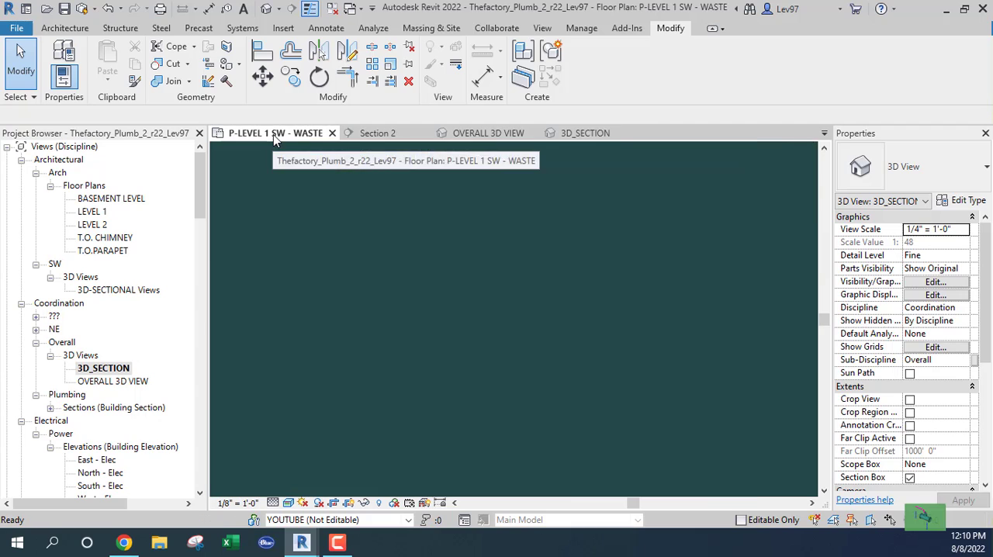
click(505, 243)
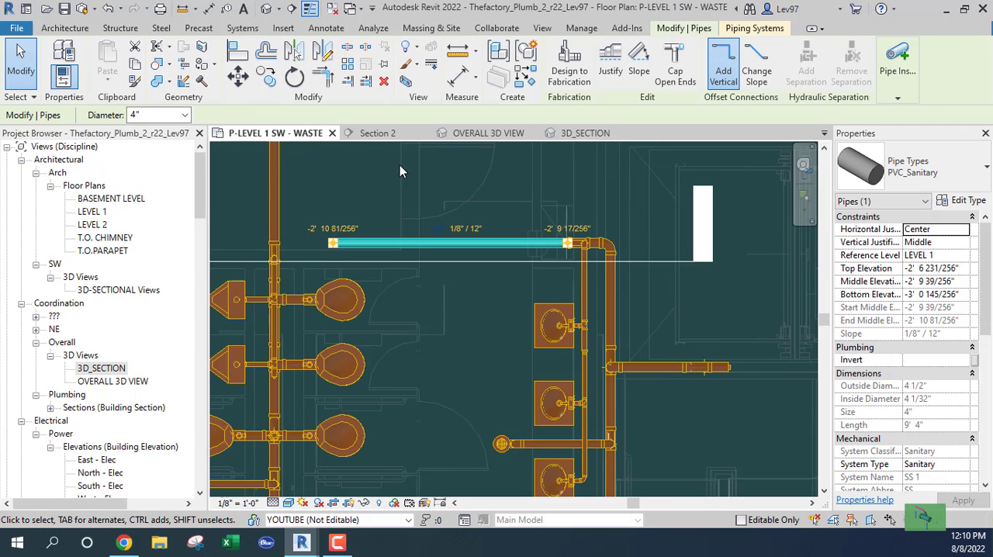
click(578, 134)
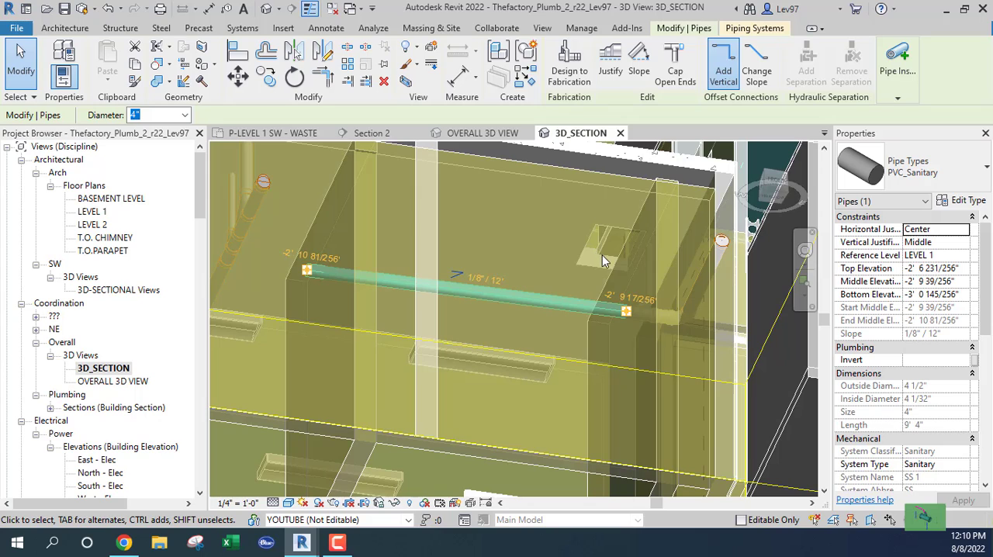
shift+middle_drag(613, 267, 596, 325)
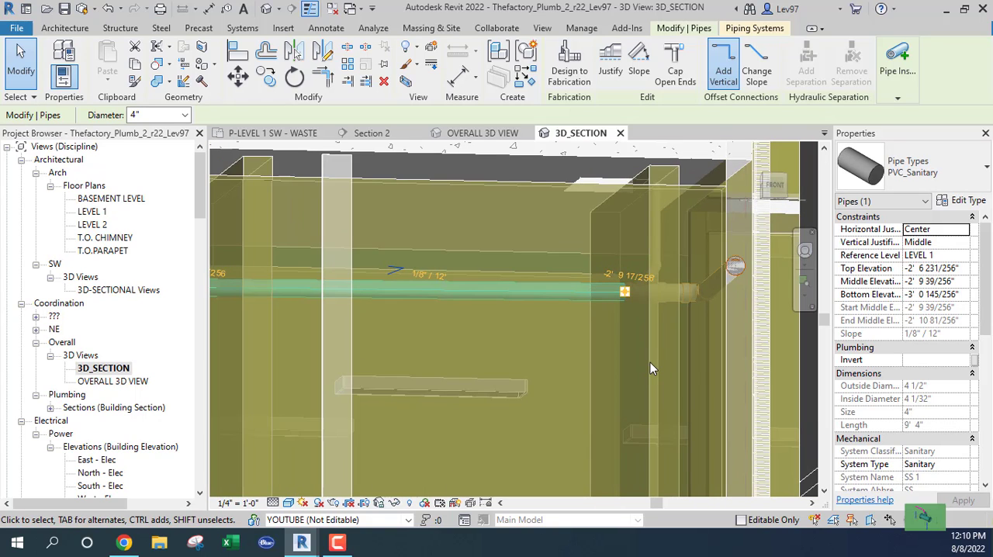
Enable selection of links and select the linked basement wall that encloses the fitting end of the horizontal 4" pipe
click(31, 97)
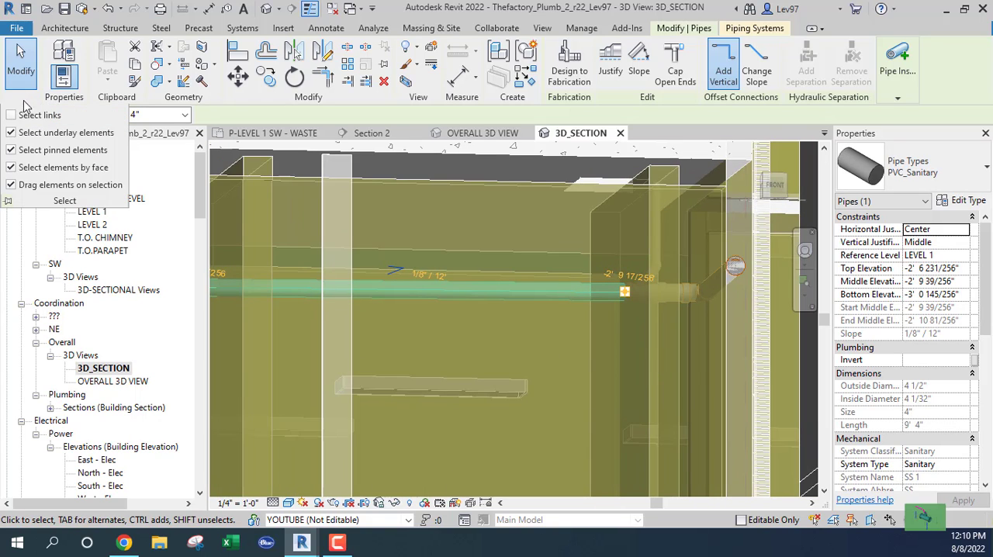
click(16, 116)
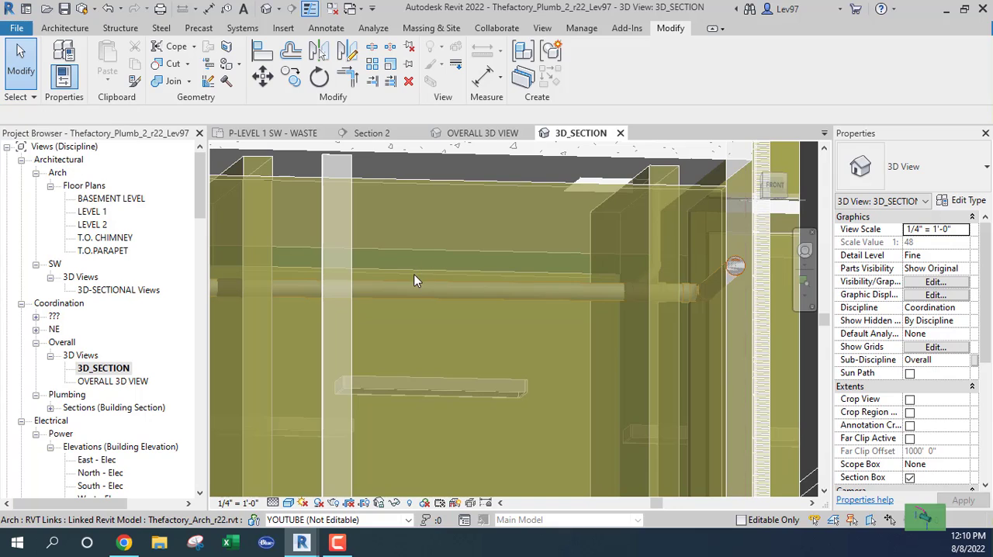
key(Tab)
click(650, 360)
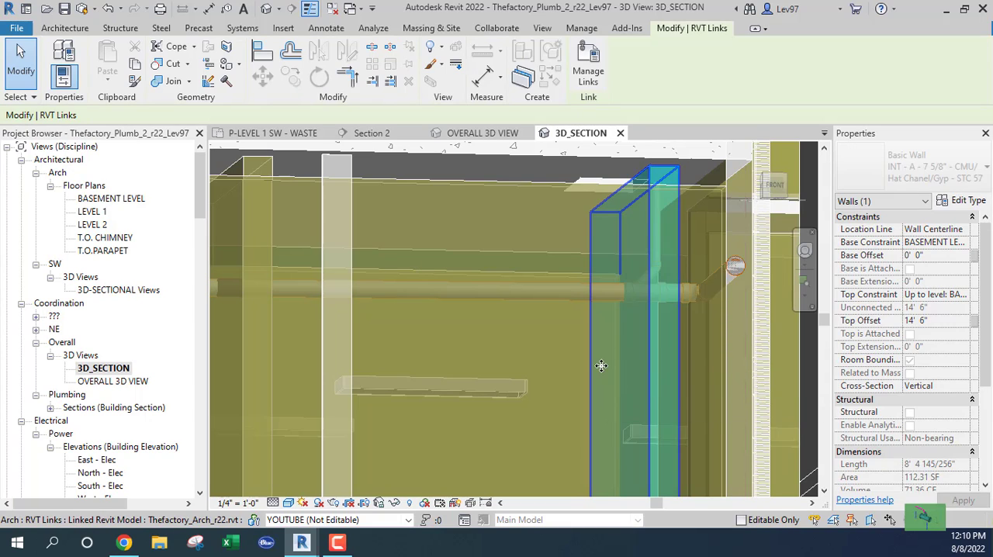
Inspect from several angles where the 4" pipe and its riser meet the selected wall, and return to the Level 1 waste plan
shift+middle_drag(657, 344, 628, 388)
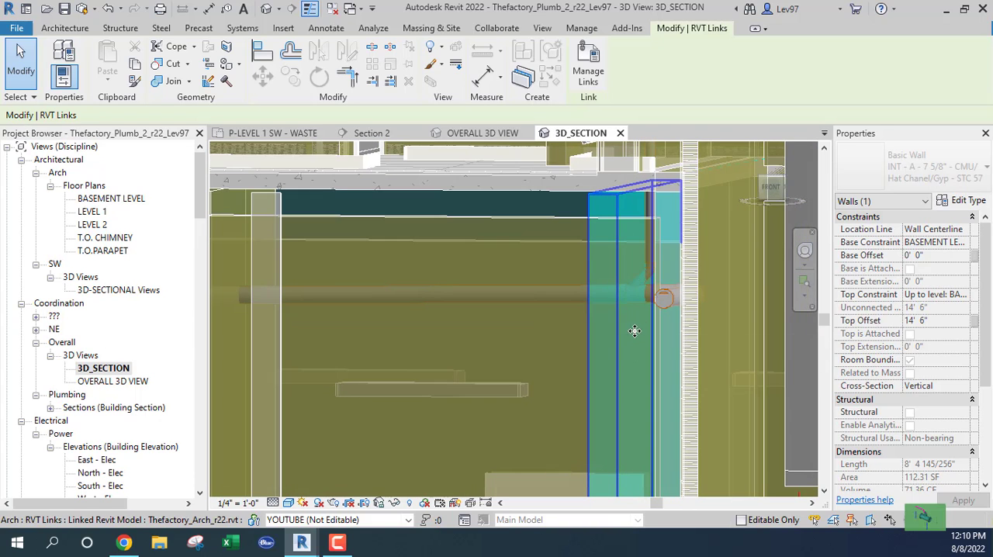
shift+middle_drag(634, 331, 692, 324)
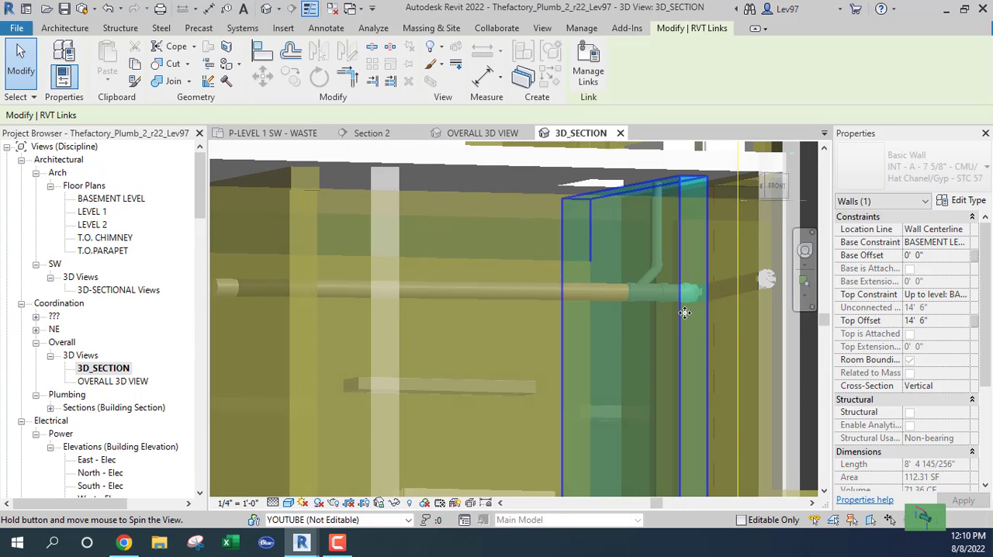
click(590, 287)
mouse_move(590, 287)
shift+middle_down()
mouse_move(598, 288)
mouse_move(595, 224)
mouse_move(598, 288)
mouse_move(578, 275)
shift+middle_up()
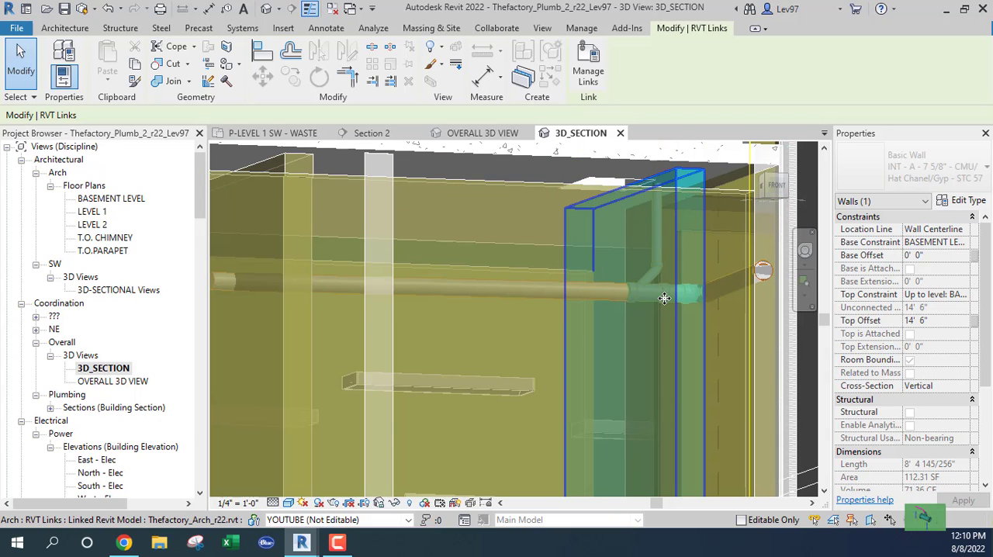
mouse_move(664, 299)
shift+middle_down()
mouse_move(629, 328)
mouse_move(659, 284)
shift+middle_up()
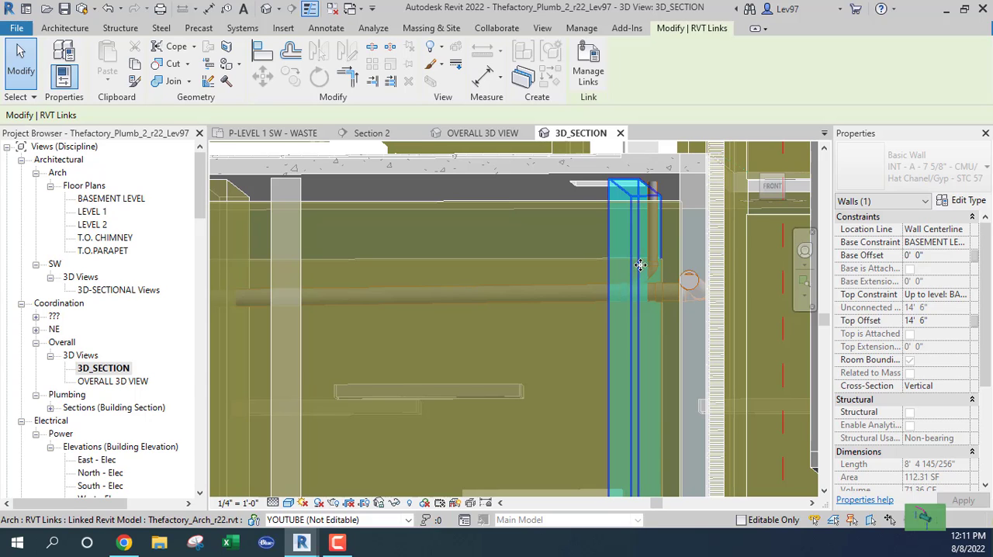
shift+middle_drag(651, 305, 607, 301)
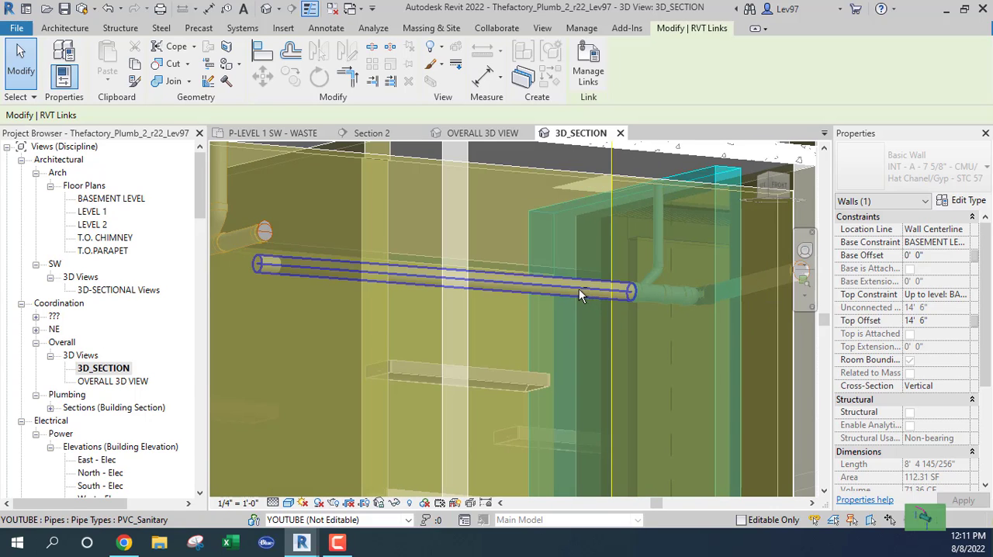
click(266, 133)
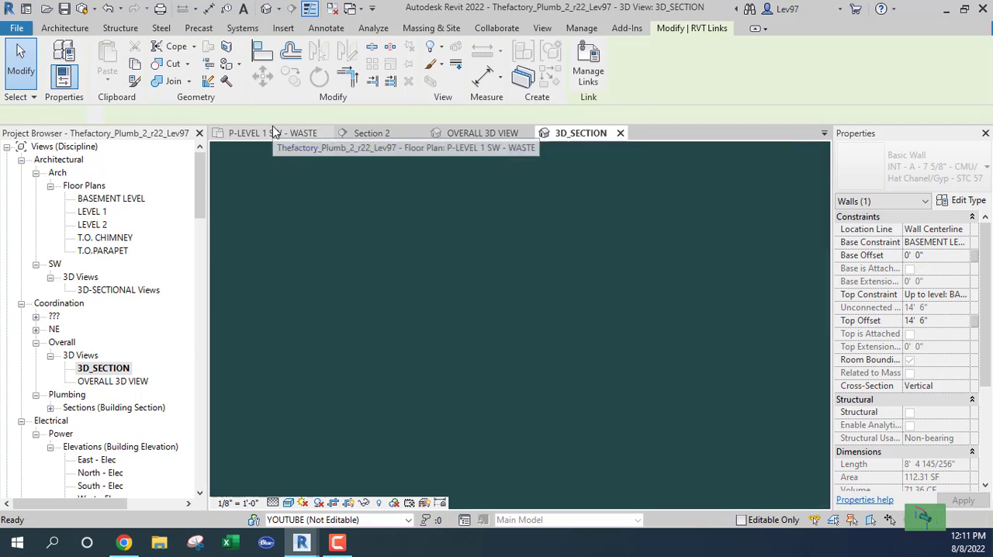